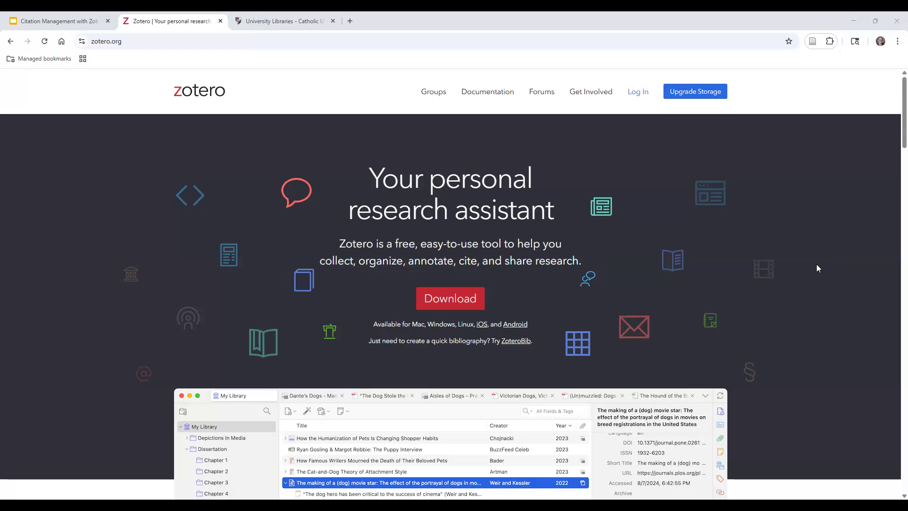
Browse the Zotero documentation start page, then go back to the zotero.org home page
{"action": "left_click", "coordinate": [490, 94]}
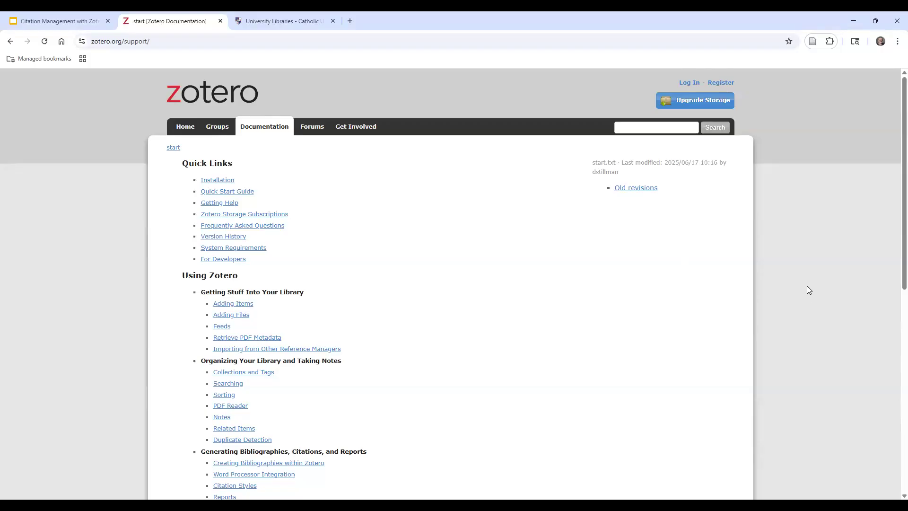
{"action": "scroll", "coordinate": [807, 289], "scroll_direction": "down", "scroll_amount": 7}
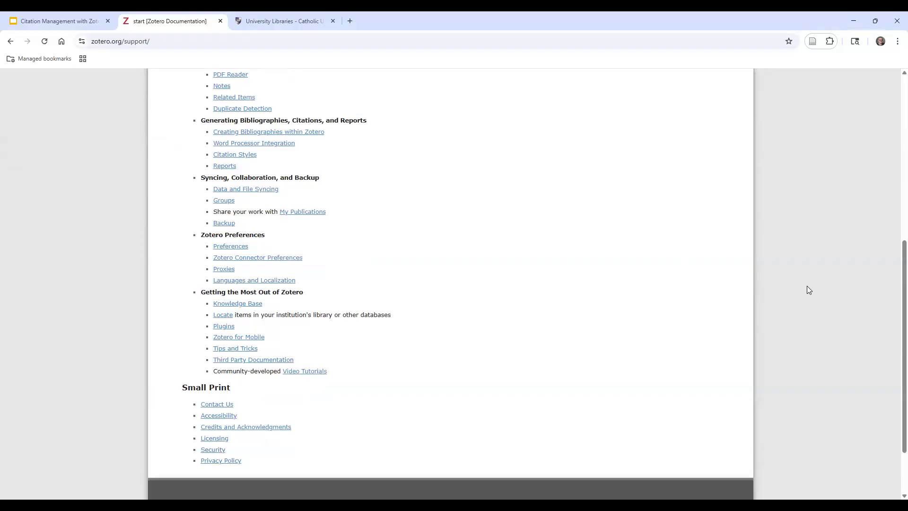
{"action": "scroll", "coordinate": [808, 289], "scroll_direction": "up", "scroll_amount": 2}
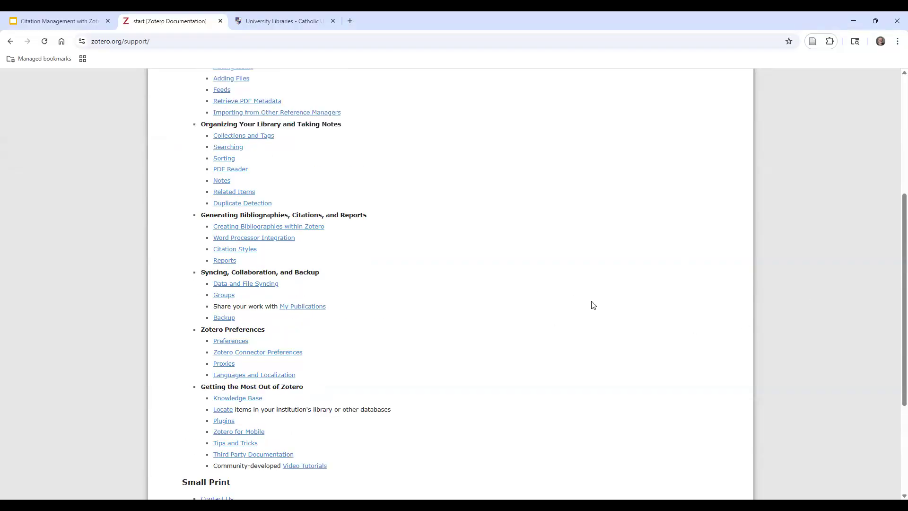
{"action": "scroll", "coordinate": [669, 314], "scroll_direction": "up", "scroll_amount": 4}
{"action": "scroll", "coordinate": [669, 314], "scroll_direction": "up", "scroll_amount": 1}
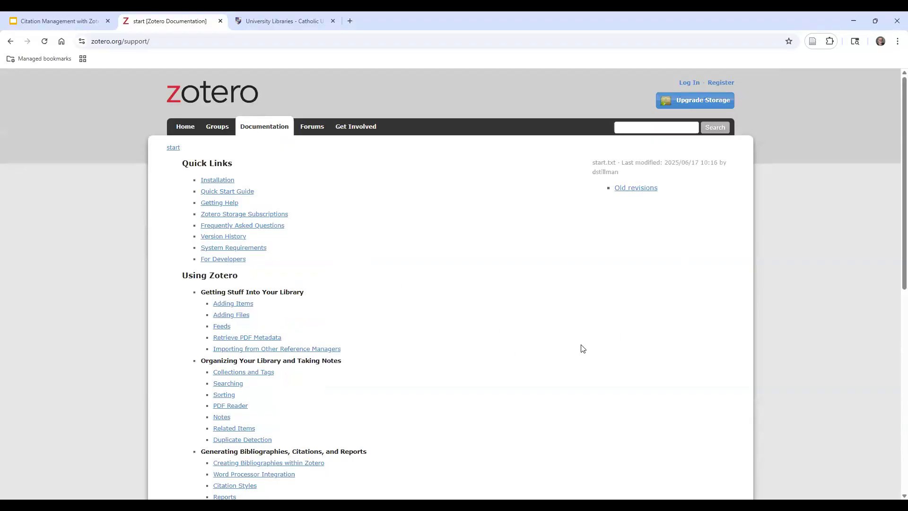
{"action": "scroll", "coordinate": [582, 348], "scroll_direction": "down", "scroll_amount": 2}
{"action": "scroll", "coordinate": [610, 344], "scroll_direction": "down", "scroll_amount": 1}
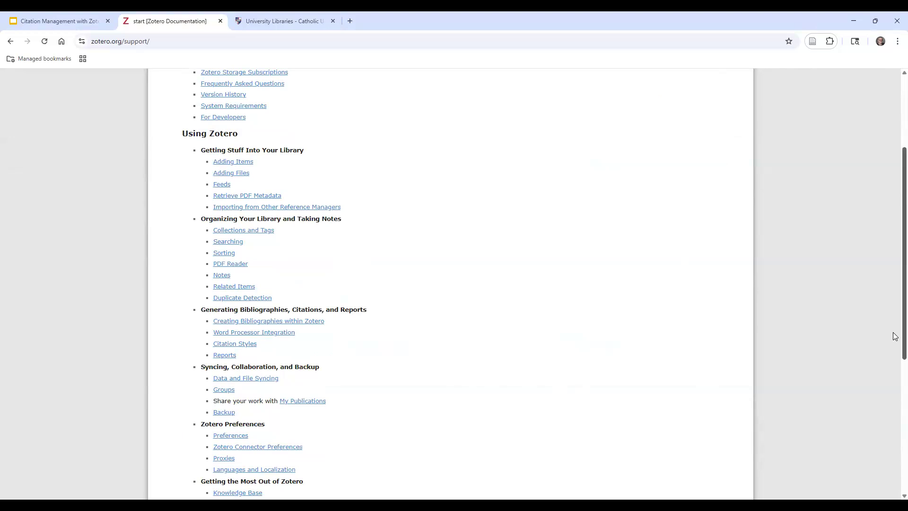
{"action": "scroll", "coordinate": [893, 335], "scroll_direction": "up", "scroll_amount": 3}
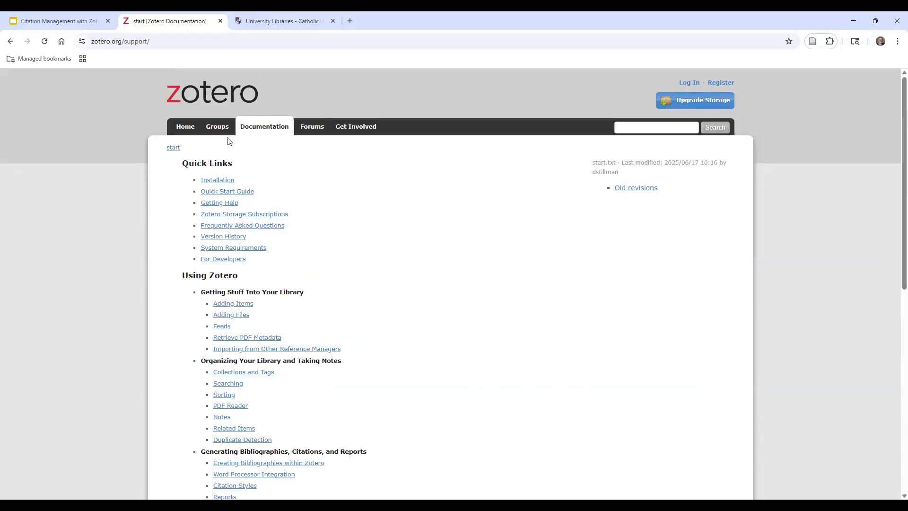
{"action": "left_click", "coordinate": [186, 128]}
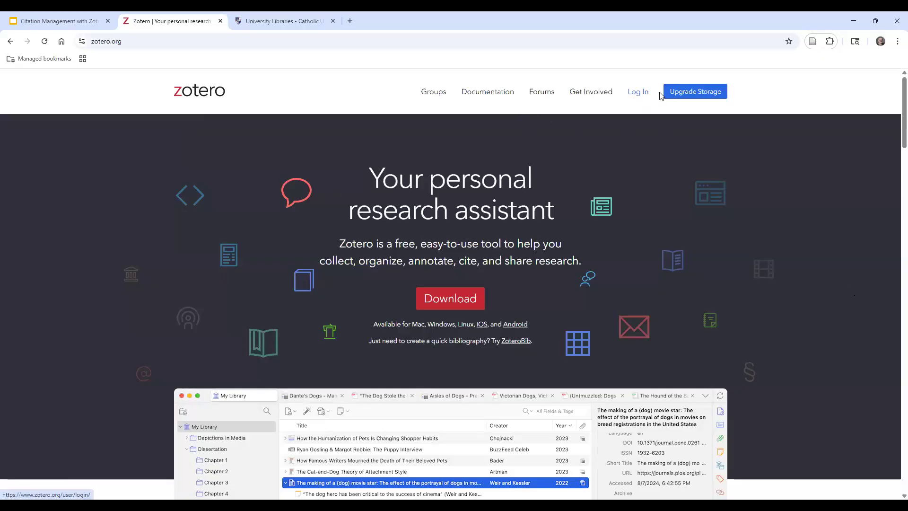
Sign in to zotero.org with the account email and password
{"action": "left_click", "coordinate": [634, 97]}
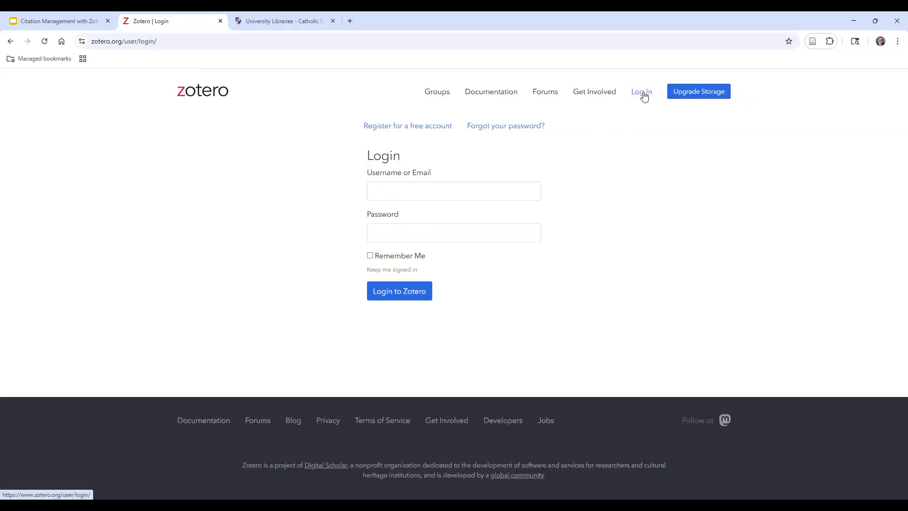
{"action": "left_click", "coordinate": [372, 194]}
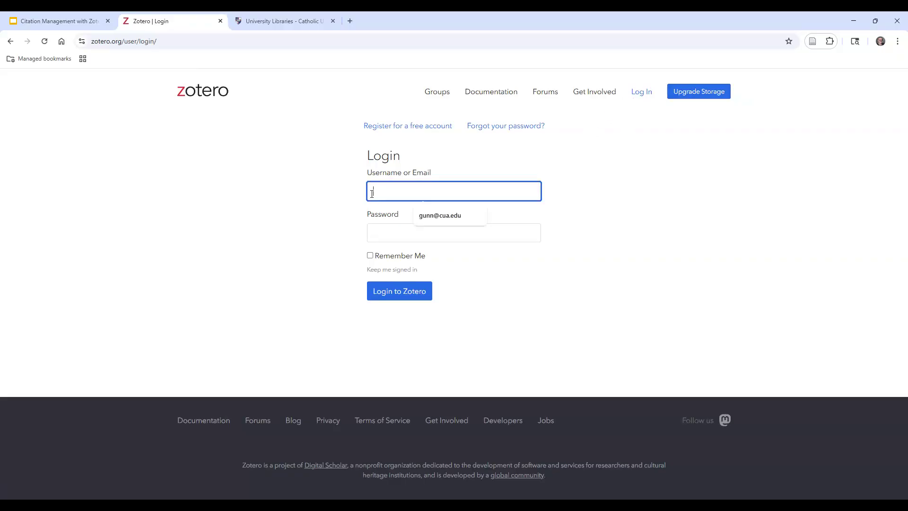
{"action": "key", "text": "Tab"}
{"action": "type", "text": "*******"}
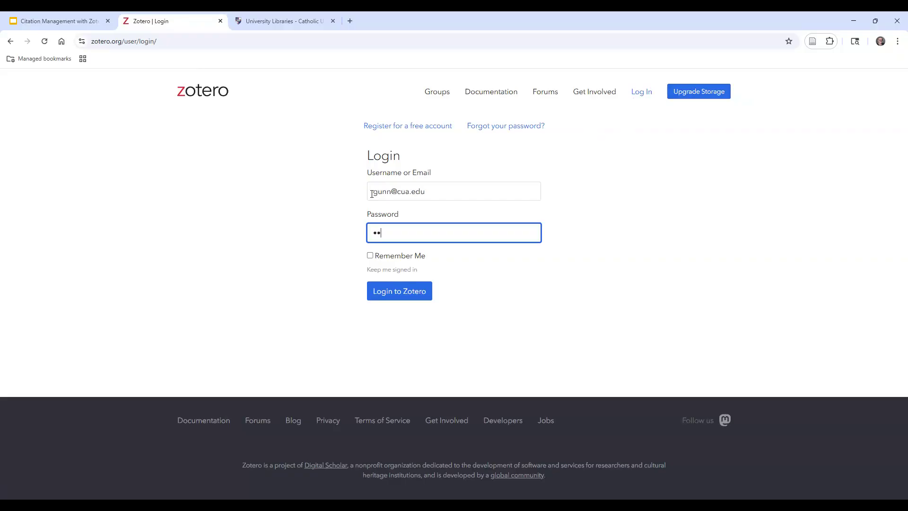
{"action": "type", "text": "****"}
{"action": "left_click", "coordinate": [405, 292]}
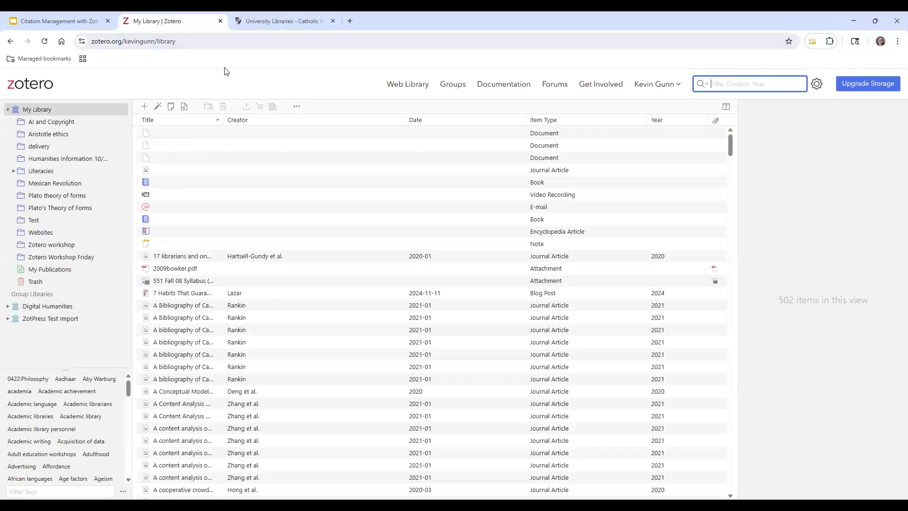
Step back and forward, then trim the URL to zotero.org to reload its home page
{"action": "left_click", "coordinate": [11, 43]}
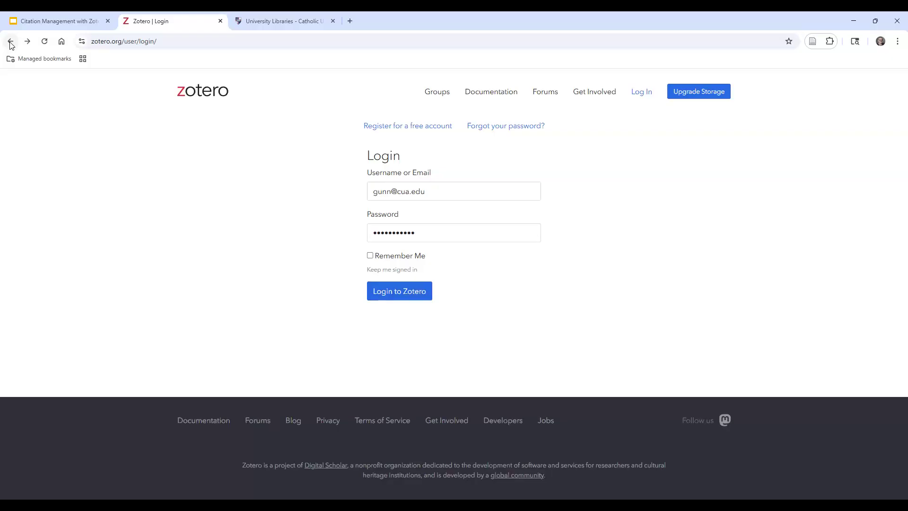
{"action": "left_click", "coordinate": [28, 42]}
{"action": "left_click_drag", "start_coordinate": [124, 42], "coordinate": [203, 41]}
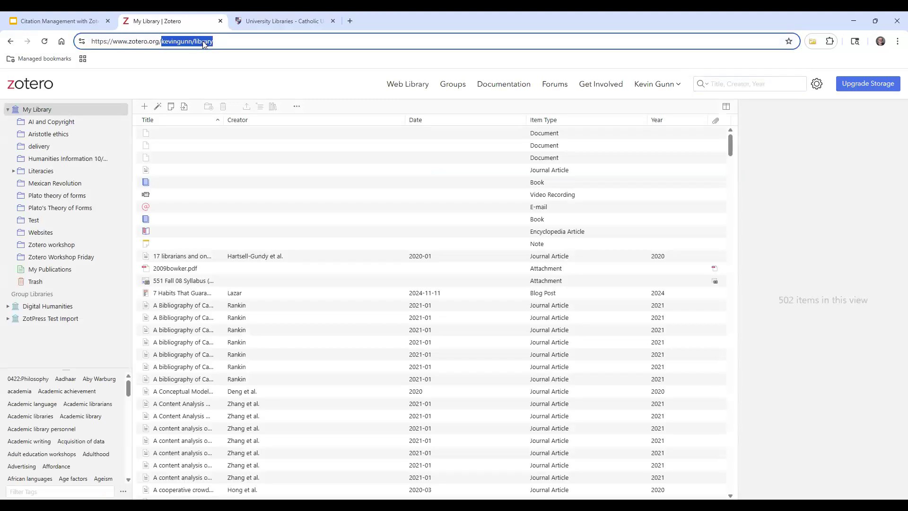
{"action": "key", "text": "BackSpace"}
{"action": "key", "text": "Return"}
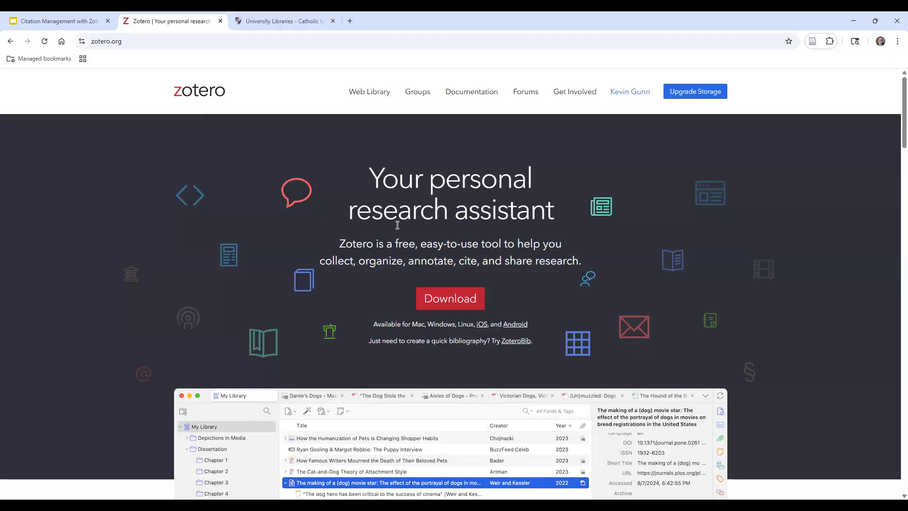
Go to the Download page and scroll through the Zotero 7 for Windows and Connector offers
{"action": "left_click", "coordinate": [450, 303]}
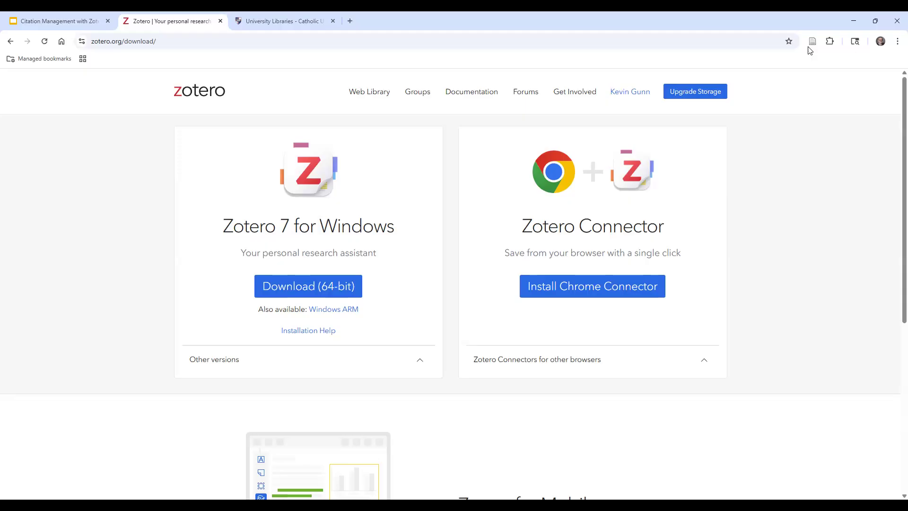
{"action": "scroll", "coordinate": [894, 263], "scroll_direction": "down", "scroll_amount": 3}
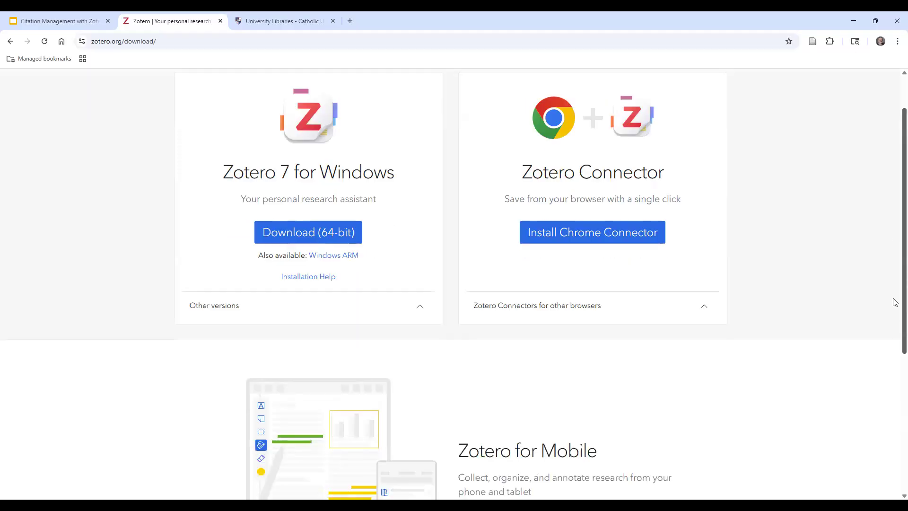
{"action": "scroll", "coordinate": [894, 334], "scroll_direction": "down", "scroll_amount": 1}
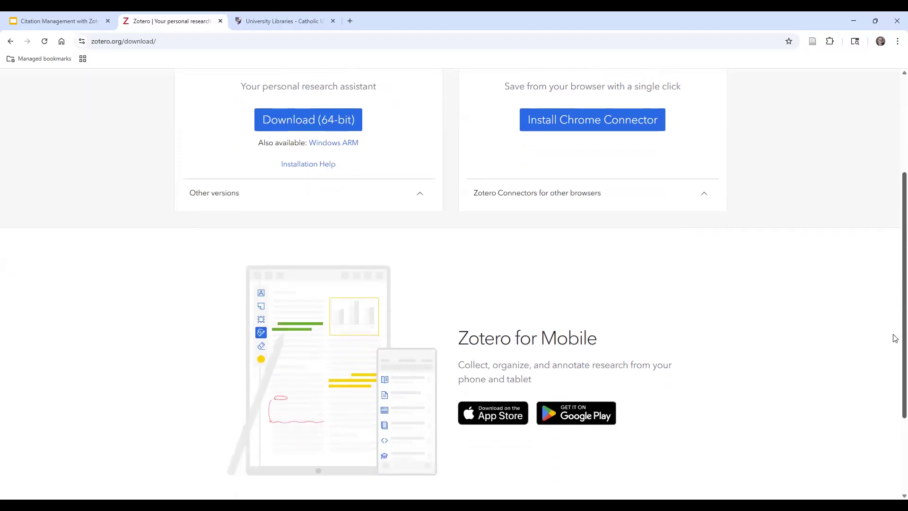
{"action": "scroll", "coordinate": [895, 326], "scroll_direction": "up", "scroll_amount": 1}
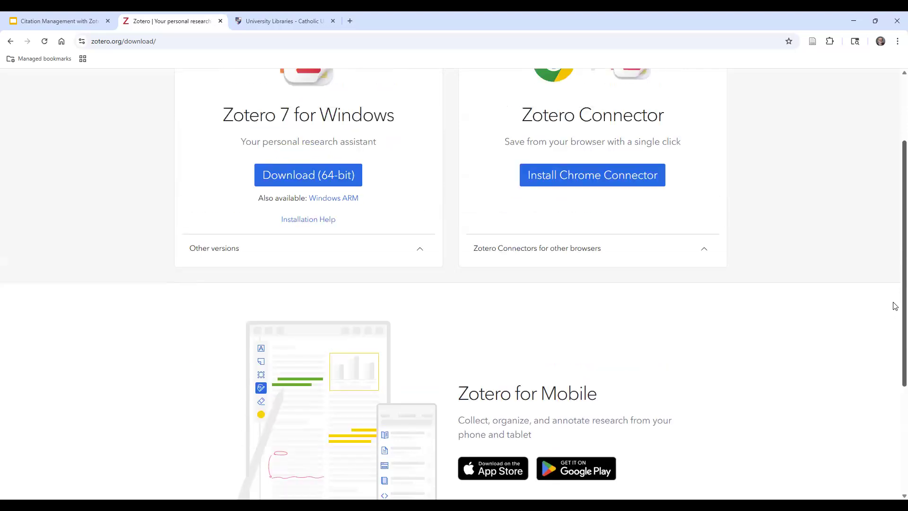
{"action": "scroll", "coordinate": [893, 255], "scroll_direction": "up", "scroll_amount": 2}
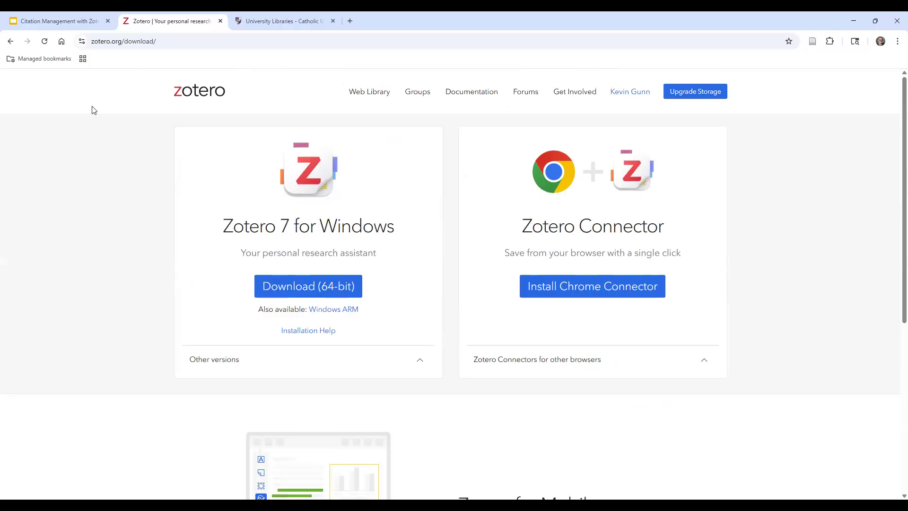
{"action": "left_click", "coordinate": [364, 94]}
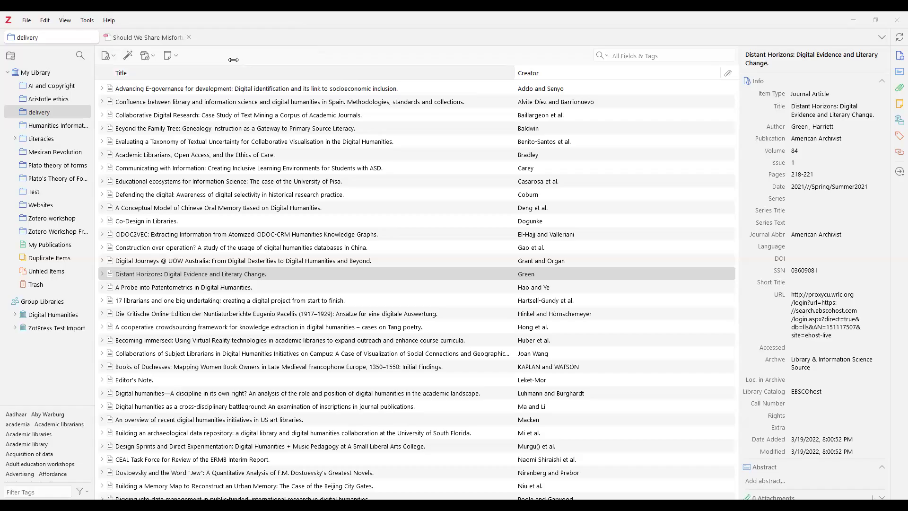
{"action": "left_click", "coordinate": [31, 73]}
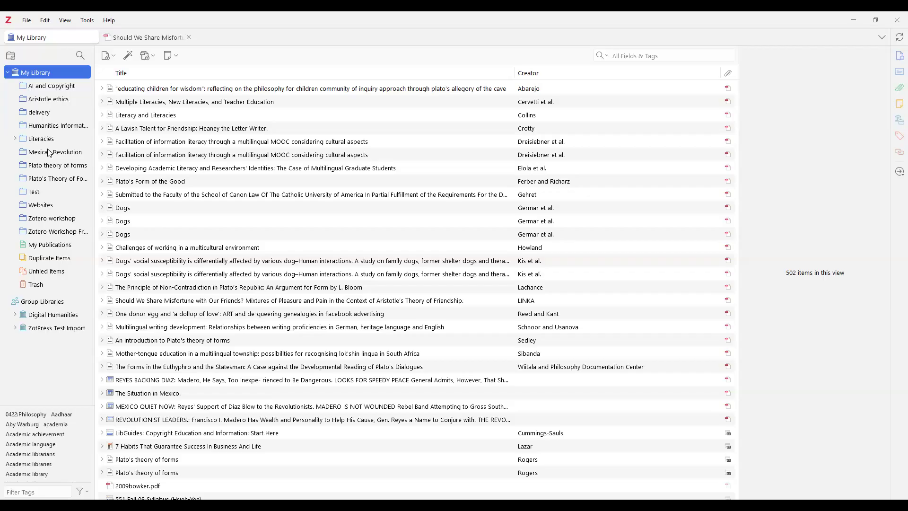
{"action": "right_click", "coordinate": [43, 74]}
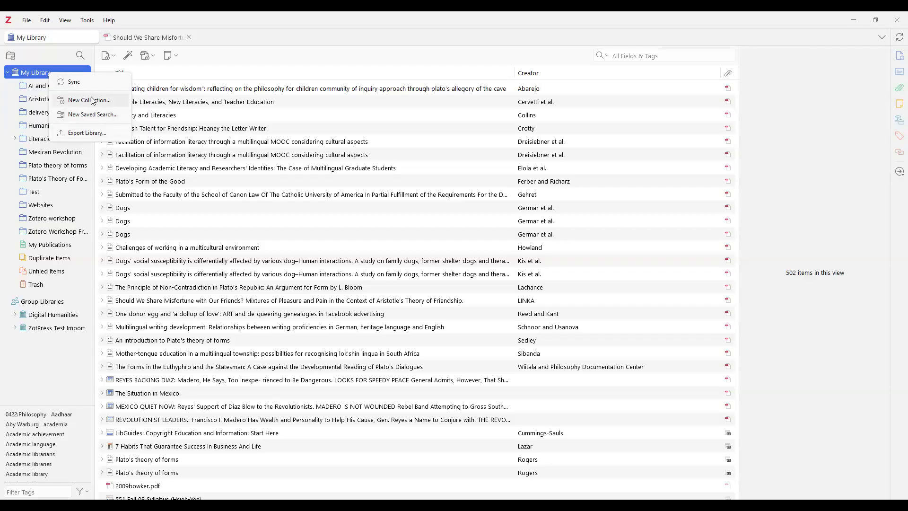
{"action": "left_click", "coordinate": [73, 105]}
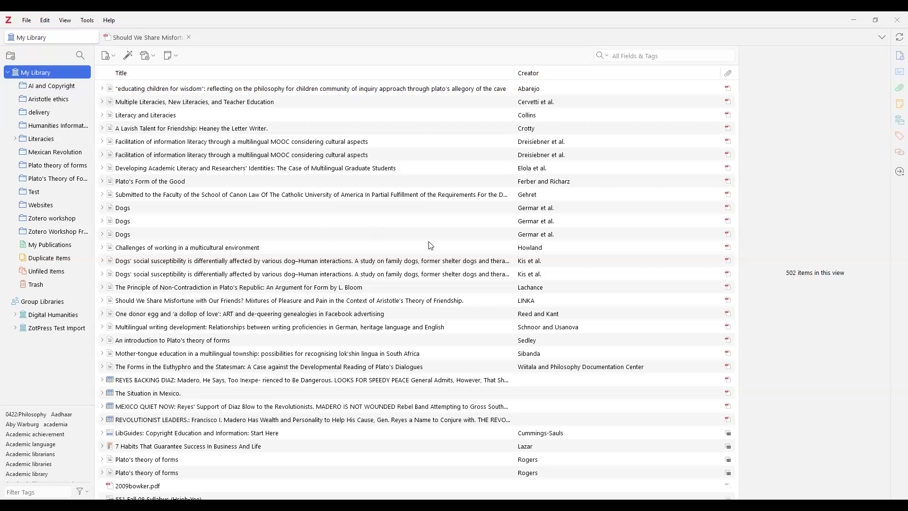
Name the new collection 'Kant theory of love' and create it in My Library
{"action": "type", "text": "Kant the"}
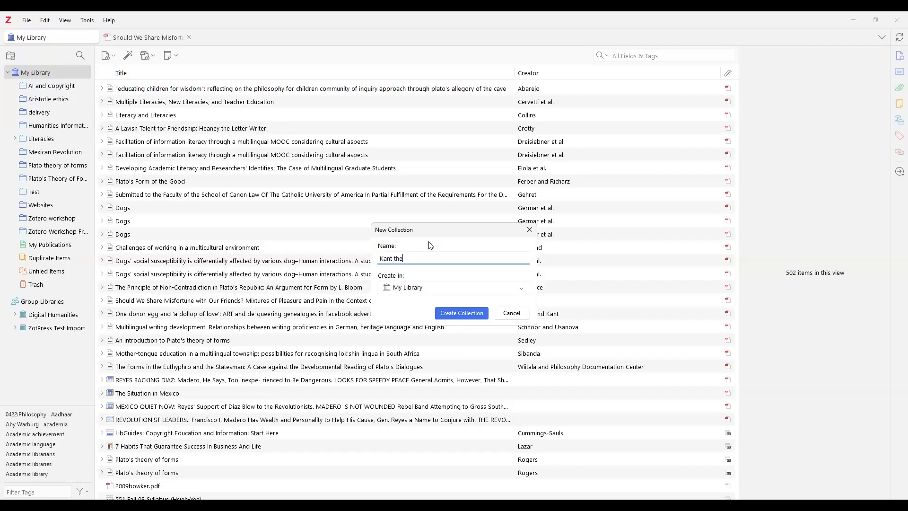
{"action": "type", "text": "ory of love"}
{"action": "left_click", "coordinate": [470, 316]}
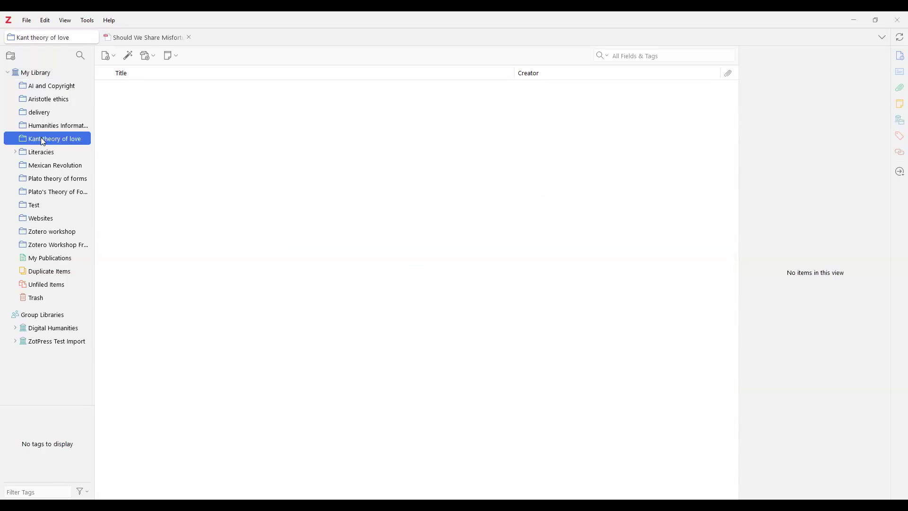
View Zotero workshop, Websites, Test, Plato's Theory of Forms and Digital Humanities, then return to My Library
{"action": "left_click", "coordinate": [246, 123]}
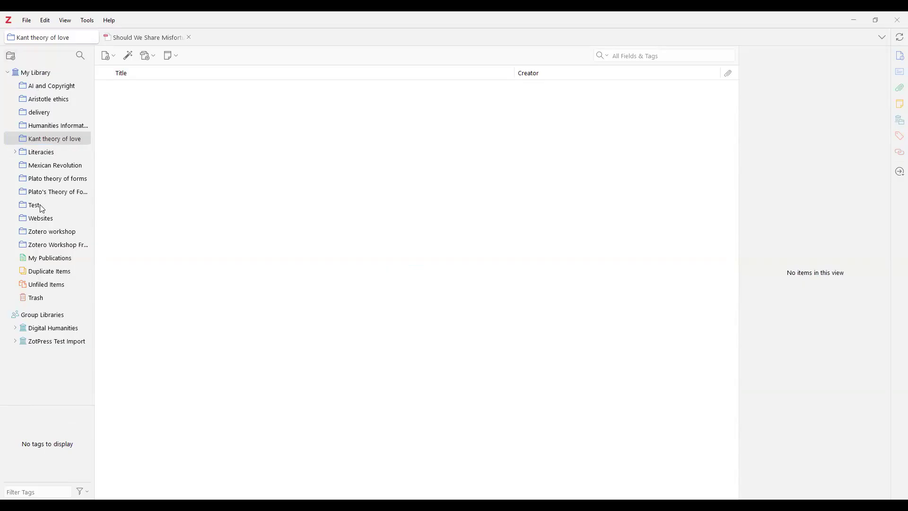
{"action": "left_click", "coordinate": [53, 232]}
{"action": "left_click", "coordinate": [39, 218]}
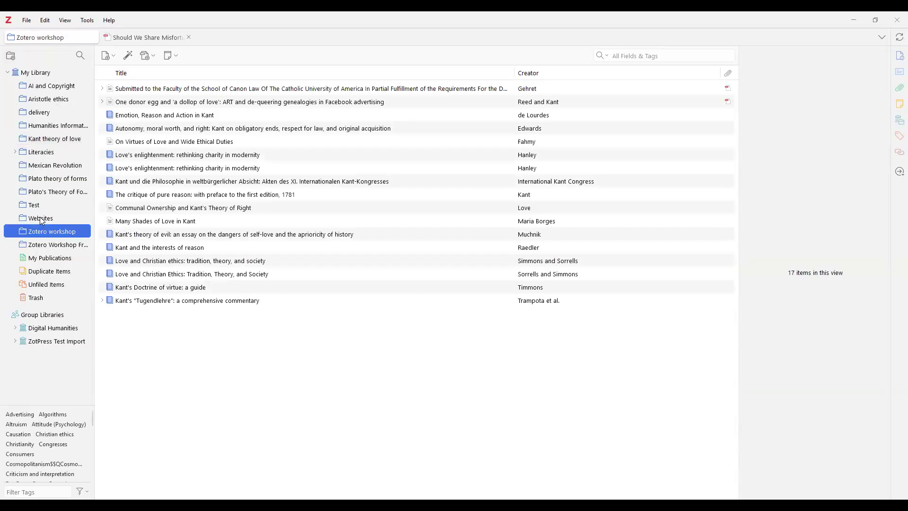
{"action": "left_click", "coordinate": [40, 205]}
{"action": "left_click", "coordinate": [44, 192]}
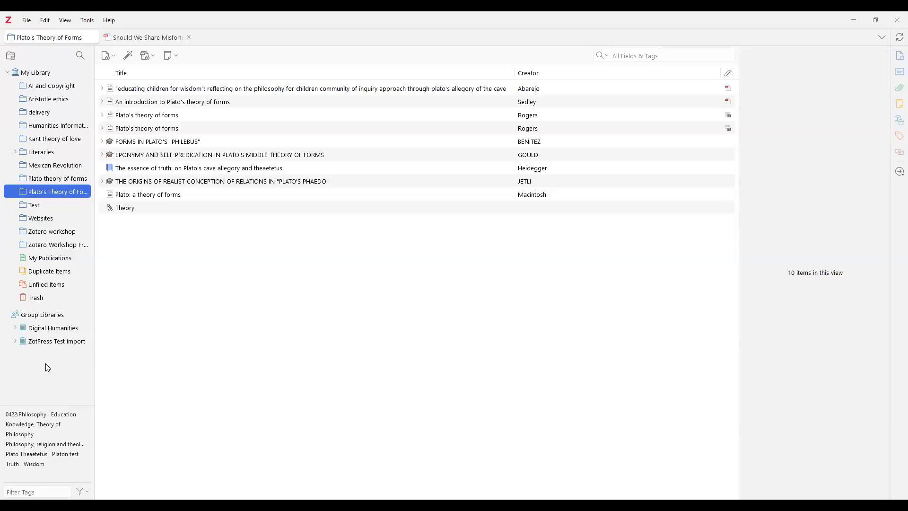
{"action": "left_click", "coordinate": [60, 331]}
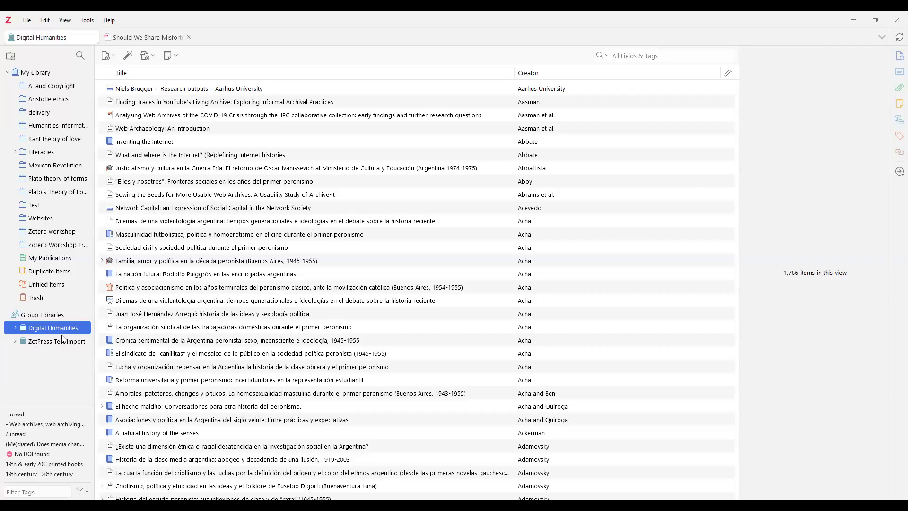
{"action": "left_click", "coordinate": [40, 74]}
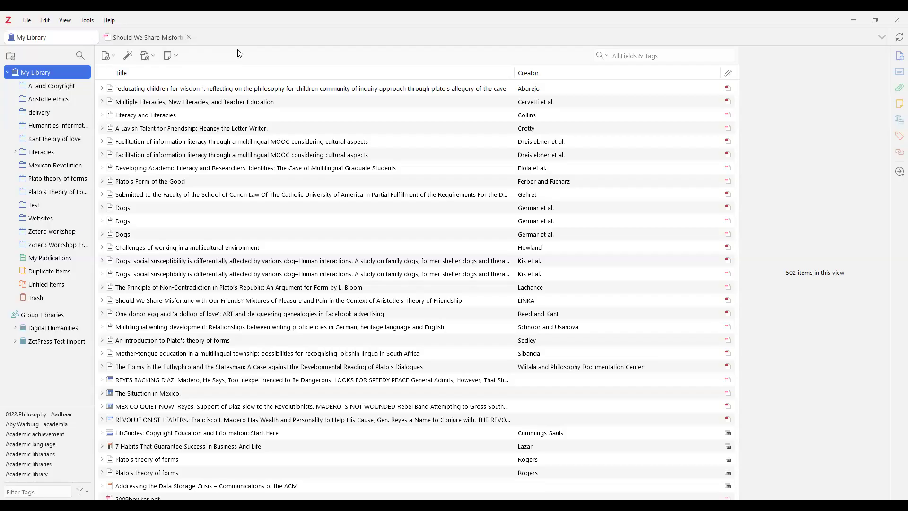
Create a new E-mail item from the New Item type list
{"action": "left_click", "coordinate": [113, 56]}
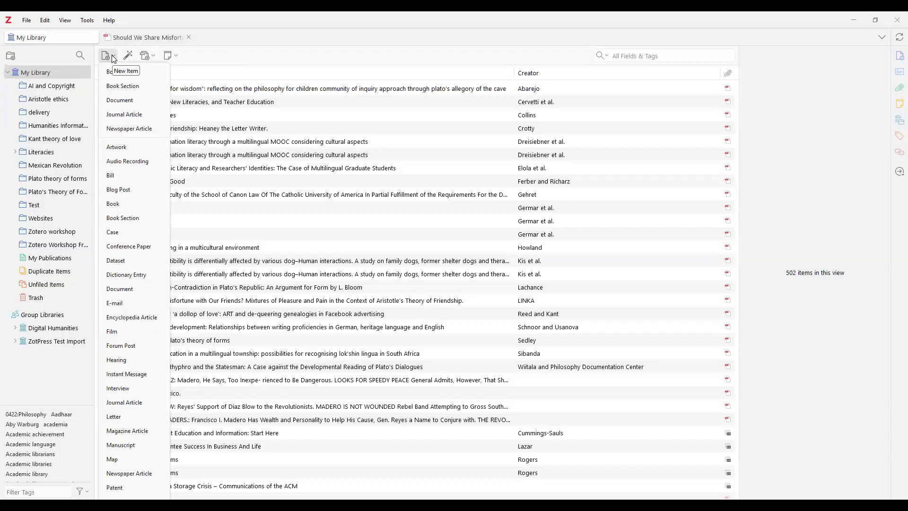
{"action": "scroll", "coordinate": [132, 489], "scroll_direction": "down", "scroll_amount": 3}
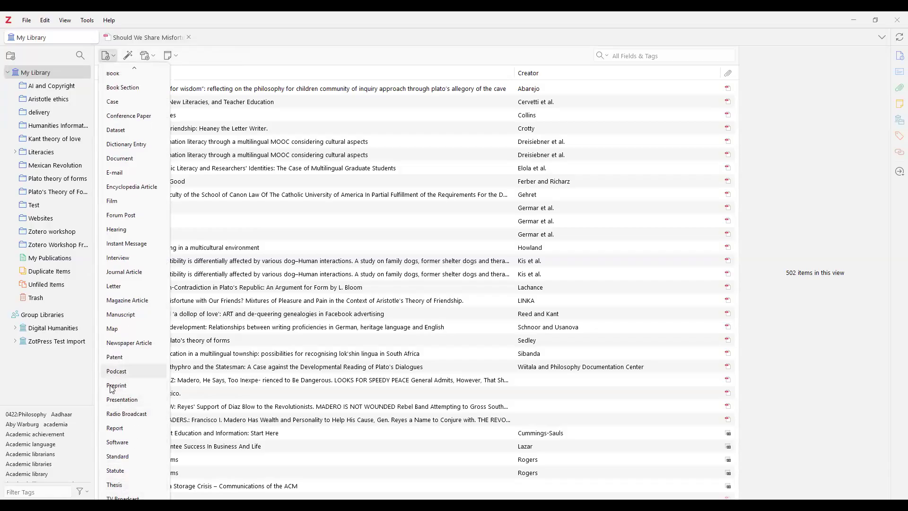
{"action": "mouse_move", "coordinate": [134, 70]}
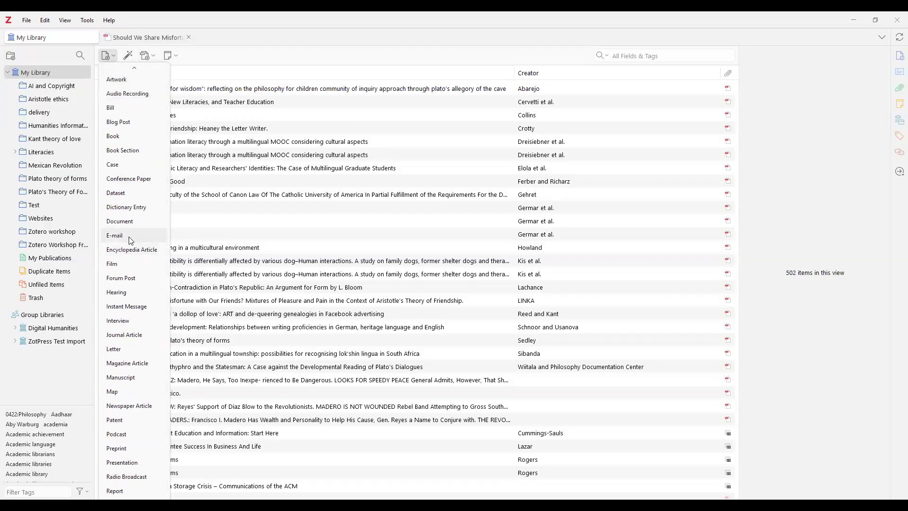
{"action": "left_click", "coordinate": [131, 237]}
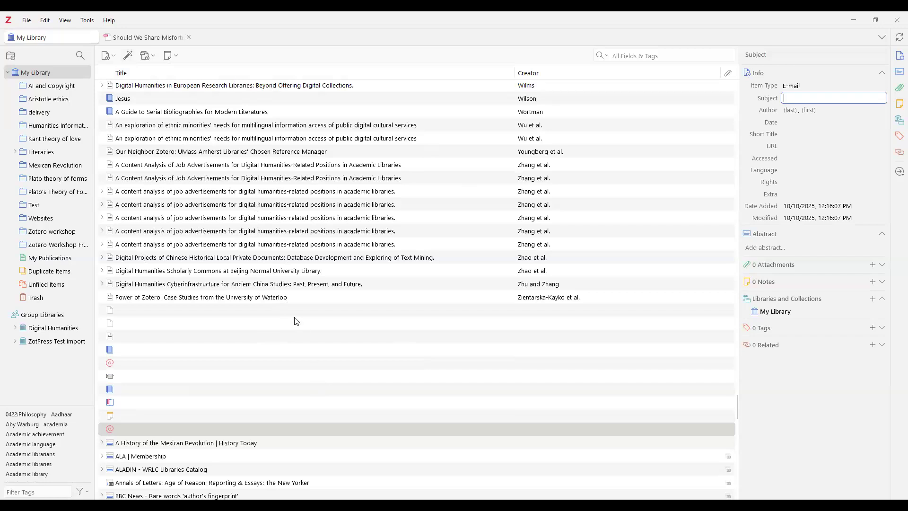
Create another new E-mail item
{"action": "left_click", "coordinate": [114, 60]}
{"action": "scroll", "coordinate": [124, 96], "scroll_direction": "up", "scroll_amount": 1}
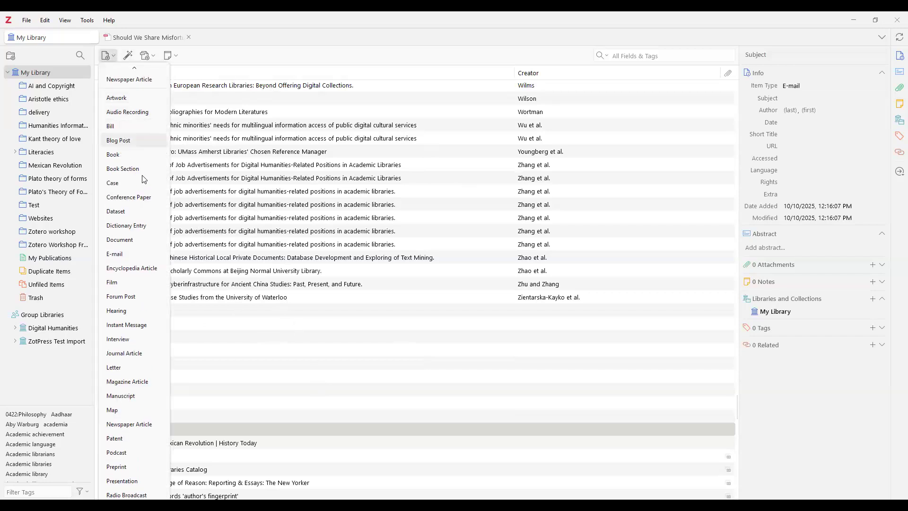
{"action": "left_click", "coordinate": [115, 255]}
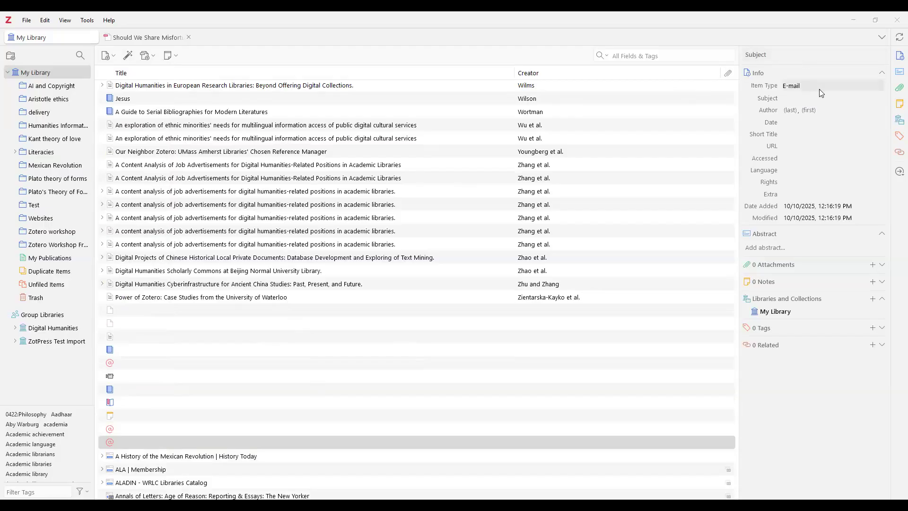
Set the E-mail's subject to 'zotero' and its short title to 'Short Zotero'
{"action": "left_click", "coordinate": [794, 96]}
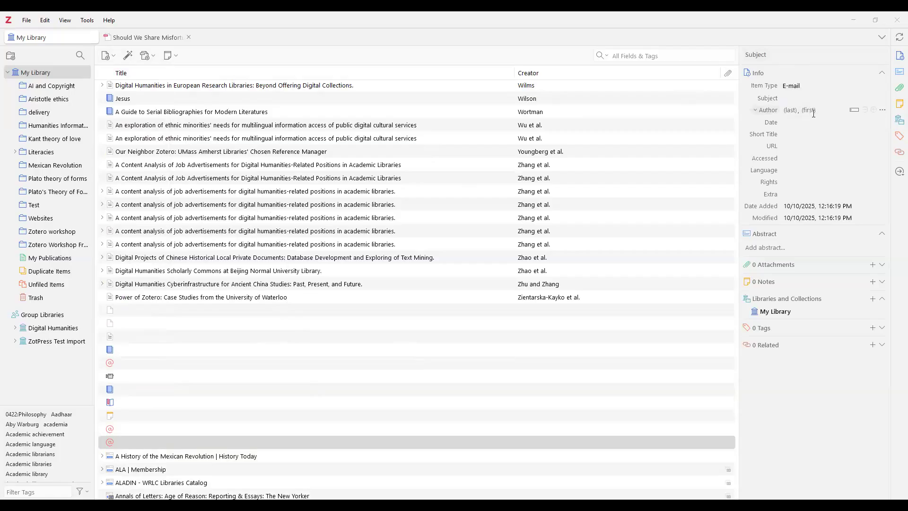
{"action": "left_click", "coordinate": [806, 87]}
{"action": "left_click", "coordinate": [763, 101]}
{"action": "left_click", "coordinate": [795, 97]}
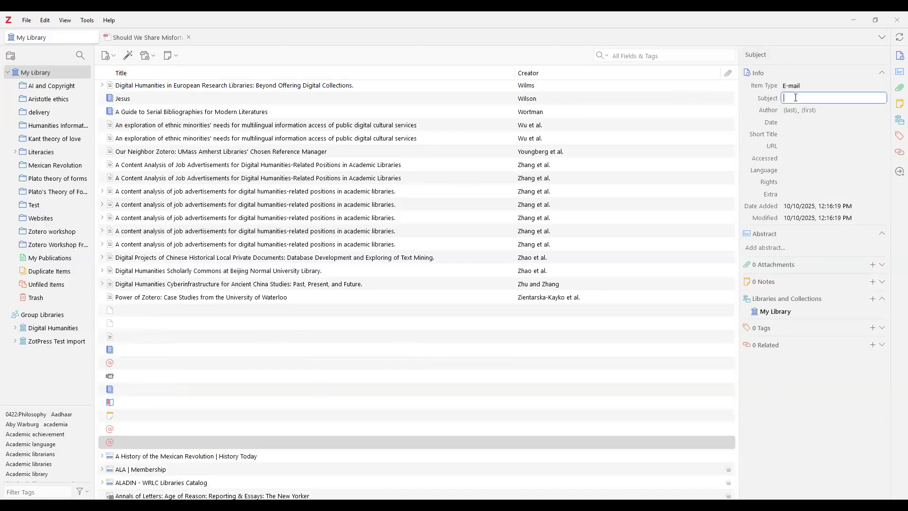
{"action": "type", "text": "zotero"}
{"action": "left_click", "coordinate": [799, 134]}
{"action": "type", "text": "Short"}
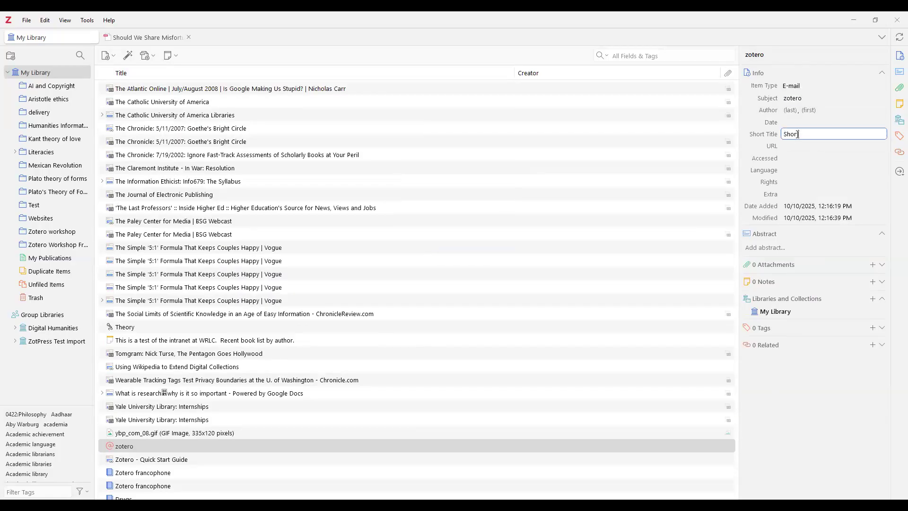
{"action": "type", "text": " Zotero"}
{"action": "left_click", "coordinate": [798, 135]}
{"action": "type", "text": "t"}
{"action": "left_click_drag", "start_coordinate": [735, 482], "coordinate": [739, 492]}
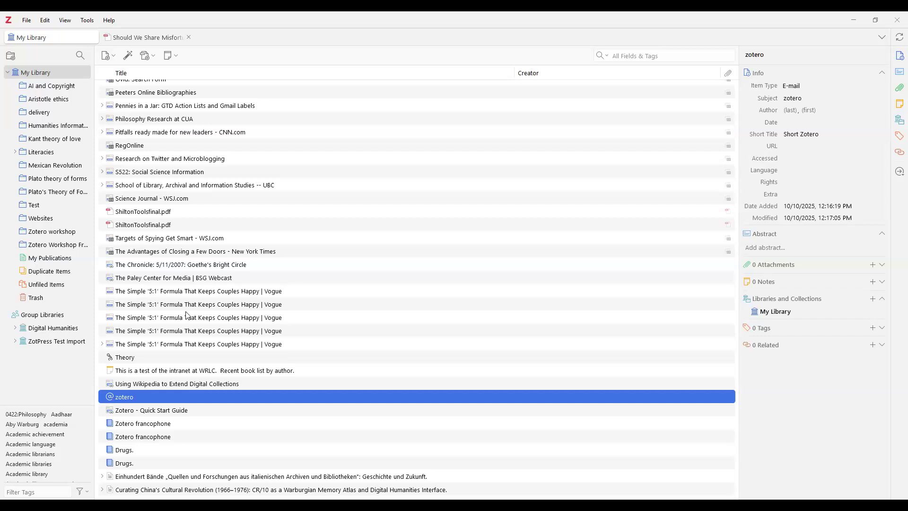
Select ShiltonToolsfinal.pdf, then expand and select the UBC web page item to show its attachment
{"action": "left_click", "coordinate": [114, 216]}
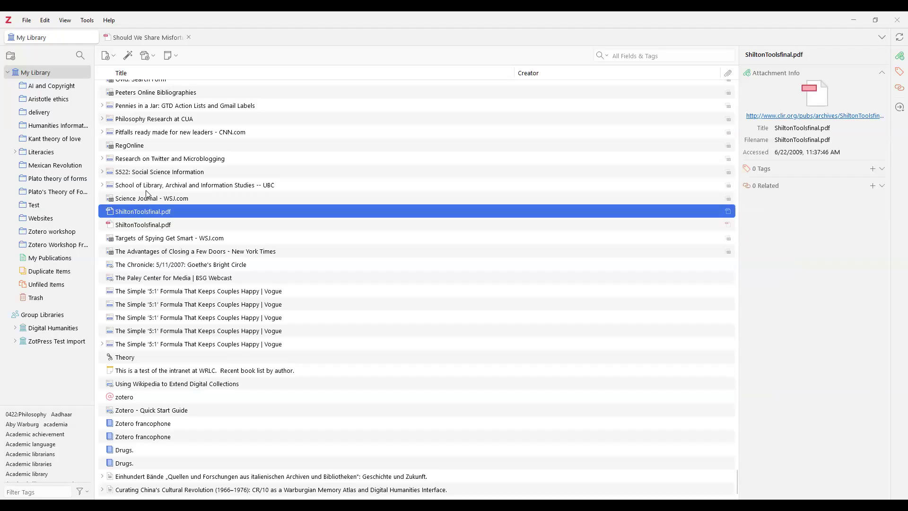
{"action": "left_click", "coordinate": [102, 185]}
{"action": "left_click", "coordinate": [109, 188]}
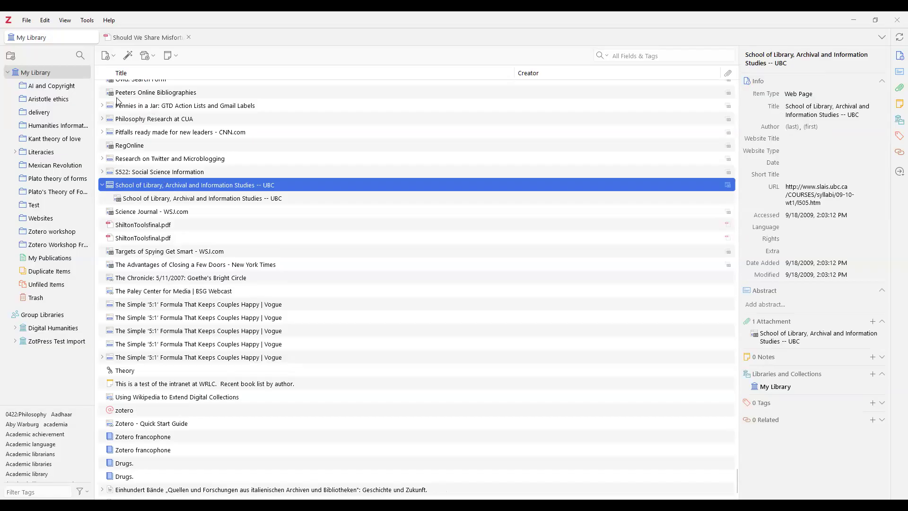
{"action": "left_click", "coordinate": [113, 62]}
{"action": "scroll", "coordinate": [117, 130], "scroll_direction": "up", "scroll_amount": 1}
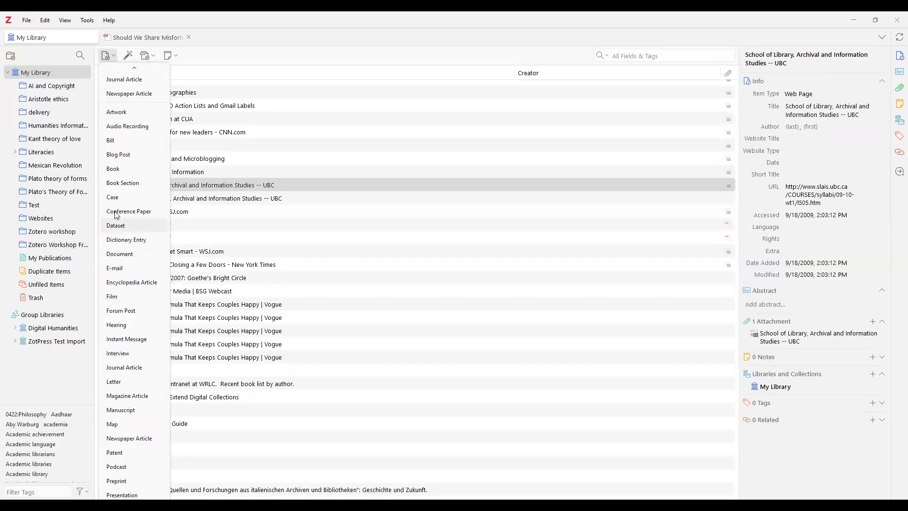
Dismiss the item type list and bring up the Add Item(s) by Identifier prompt
{"action": "scroll", "coordinate": [130, 116], "scroll_direction": "up", "scroll_amount": 1}
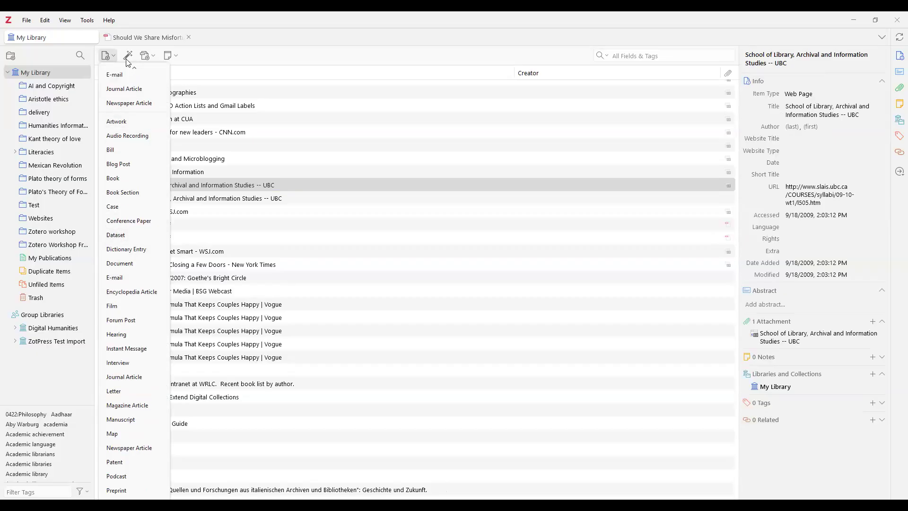
{"action": "left_click", "coordinate": [264, 44]}
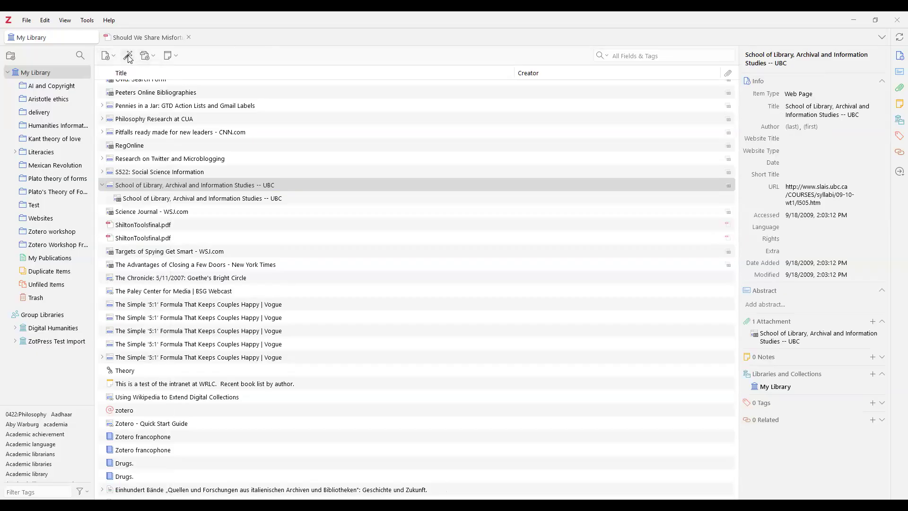
{"action": "left_click", "coordinate": [130, 59]}
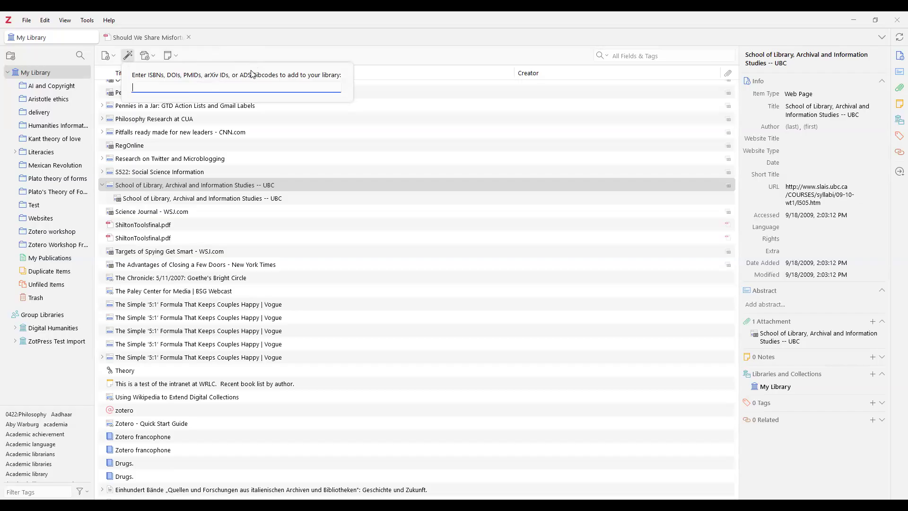
{"action": "left_click", "coordinate": [224, 38]}
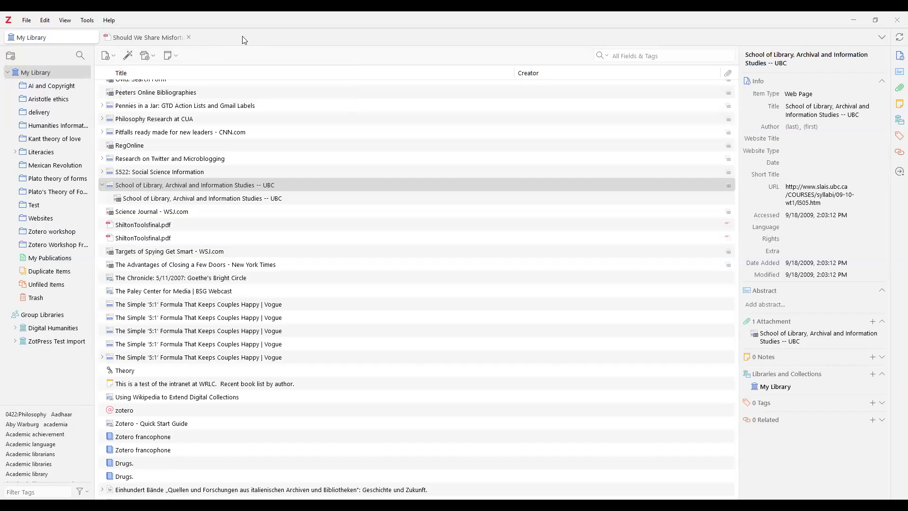
{"action": "left_click", "coordinate": [154, 60]}
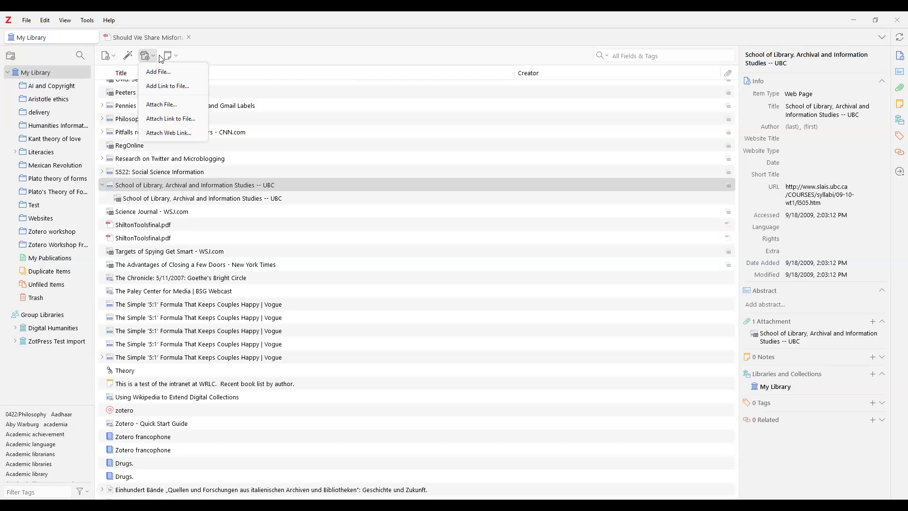
{"action": "left_click", "coordinate": [203, 53]}
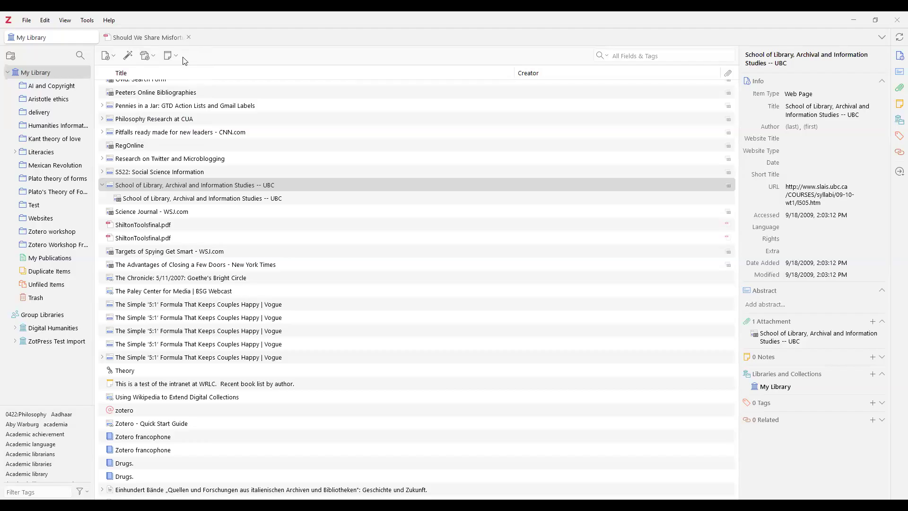
{"action": "left_click", "coordinate": [171, 56]}
{"action": "left_click", "coordinate": [170, 56]}
Add two PDFs to Kant theory of love and show the Plato theory-of-forms PDF's attachment info
{"action": "left_click", "coordinate": [58, 139]}
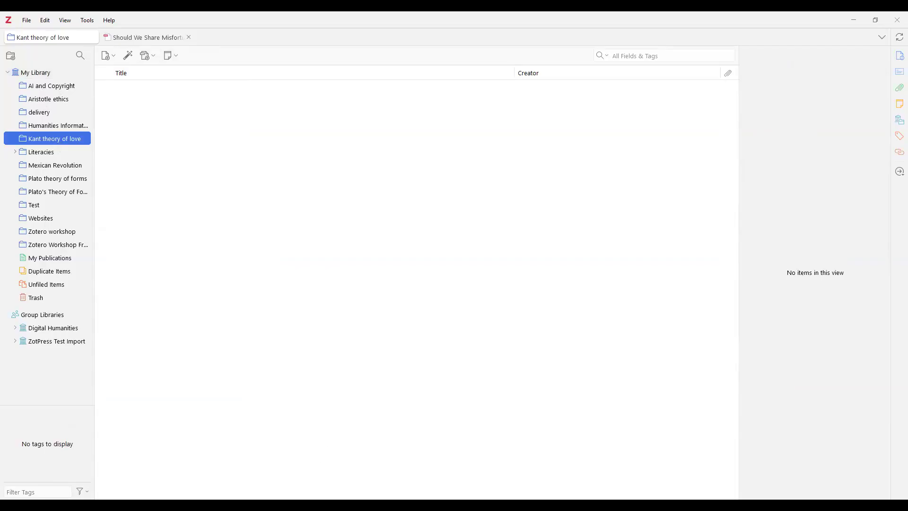
{"action": "key", "text": "alt+Tab"}
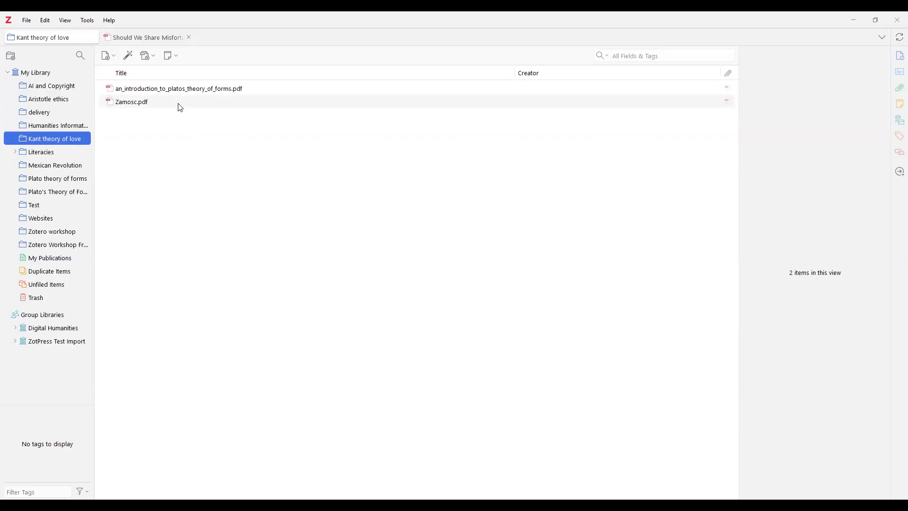
{"action": "left_click", "coordinate": [213, 91]}
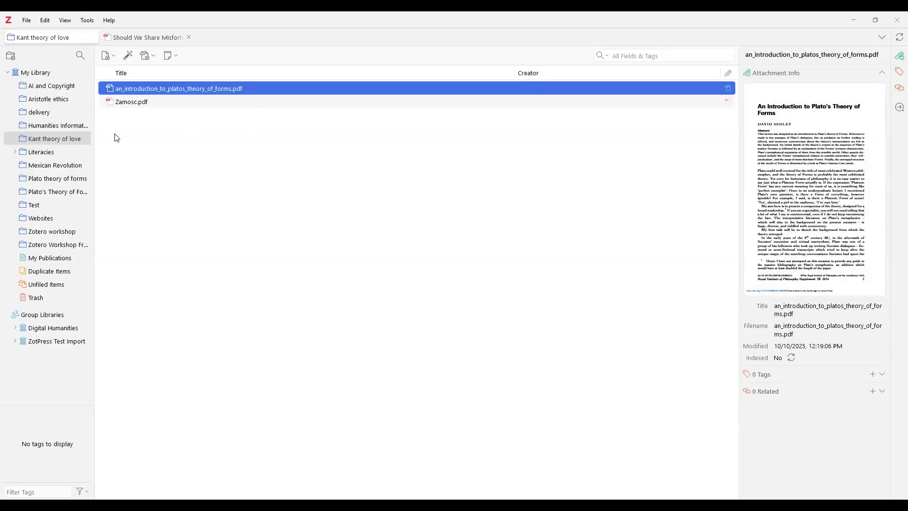
Close the open PDF reader tab and return to the whole My Library
{"action": "left_click", "coordinate": [52, 103]}
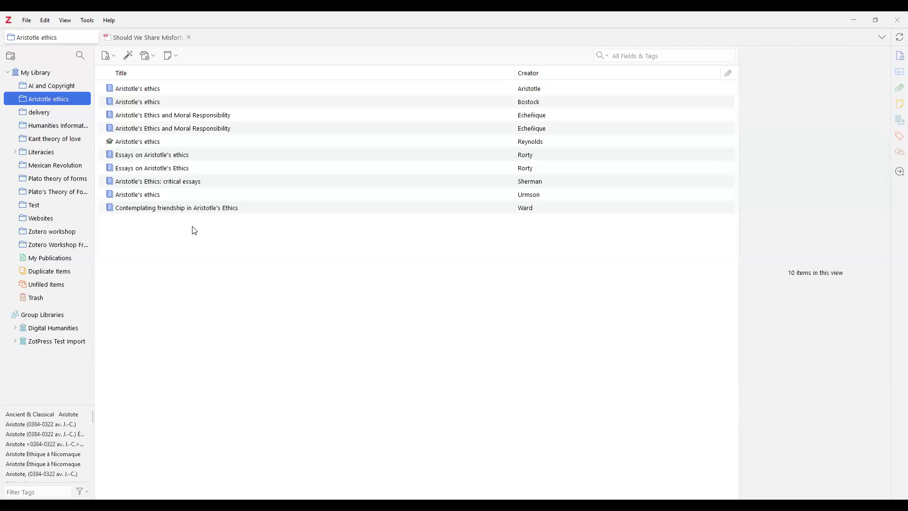
{"action": "left_click", "coordinate": [189, 37]}
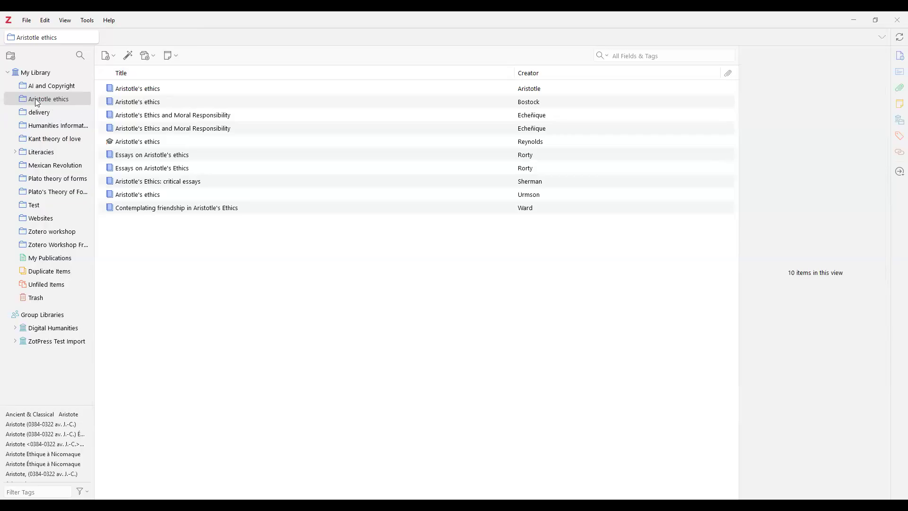
{"action": "left_click", "coordinate": [45, 75]}
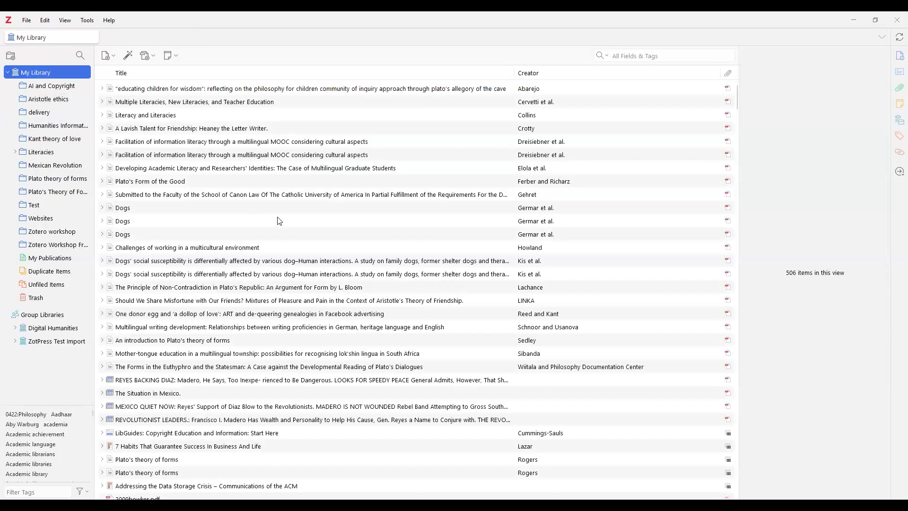
Browse several items' details, ending on The Principle of Non-Contradiction in Plato's Republic
{"action": "scroll", "coordinate": [267, 224], "scroll_direction": "down", "scroll_amount": 4}
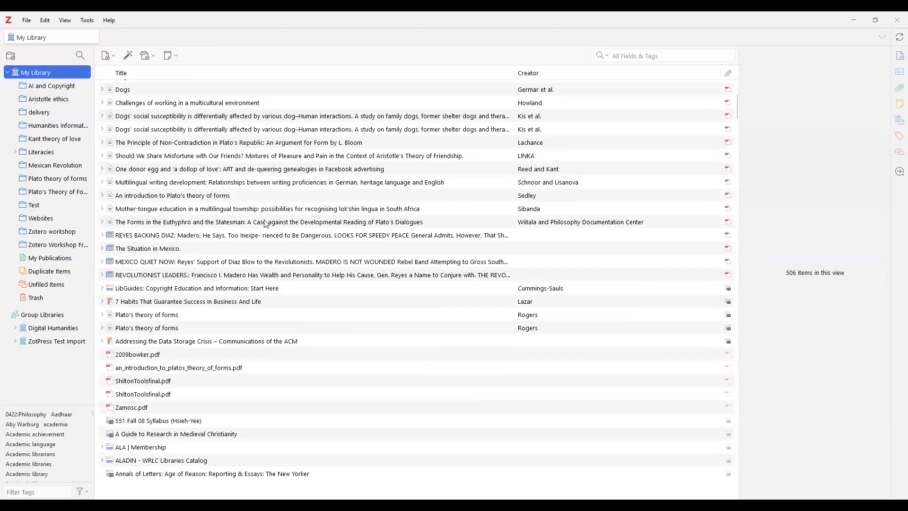
{"action": "scroll", "coordinate": [266, 223], "scroll_direction": "down", "scroll_amount": 3}
{"action": "scroll", "coordinate": [161, 298], "scroll_direction": "down", "scroll_amount": 2}
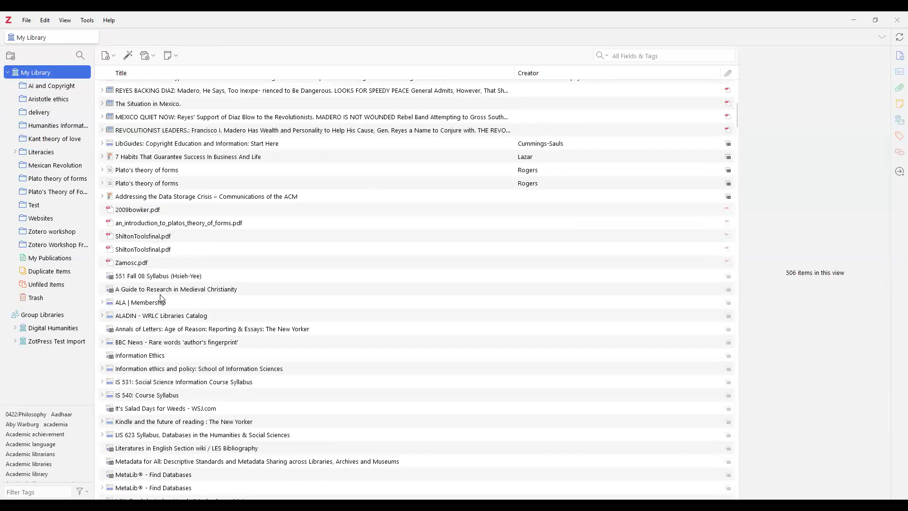
{"action": "left_click", "coordinate": [163, 290]}
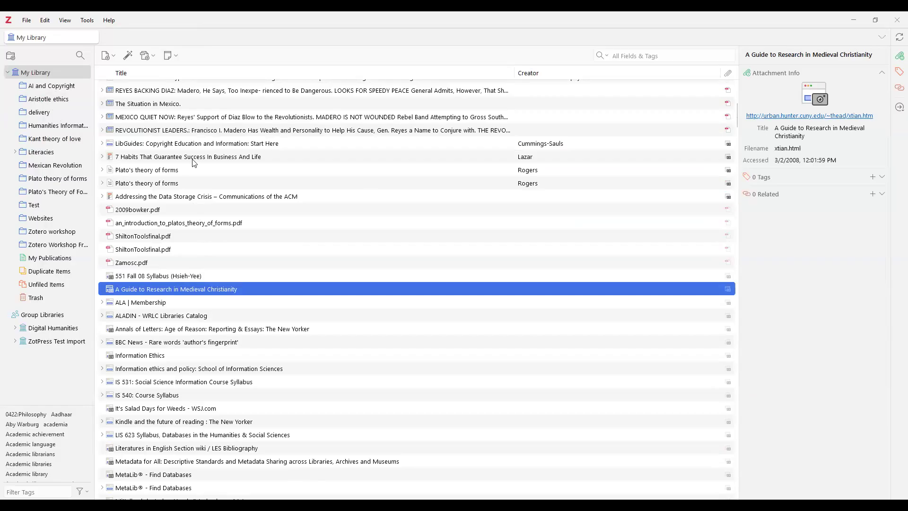
{"action": "left_click", "coordinate": [188, 118]}
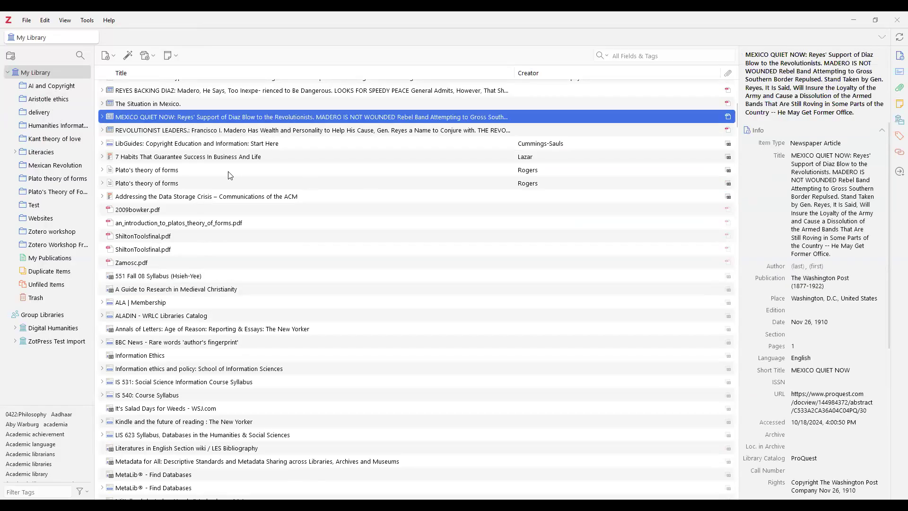
{"action": "left_click", "coordinate": [163, 92]}
{"action": "scroll", "coordinate": [184, 144], "scroll_direction": "up", "scroll_amount": 2}
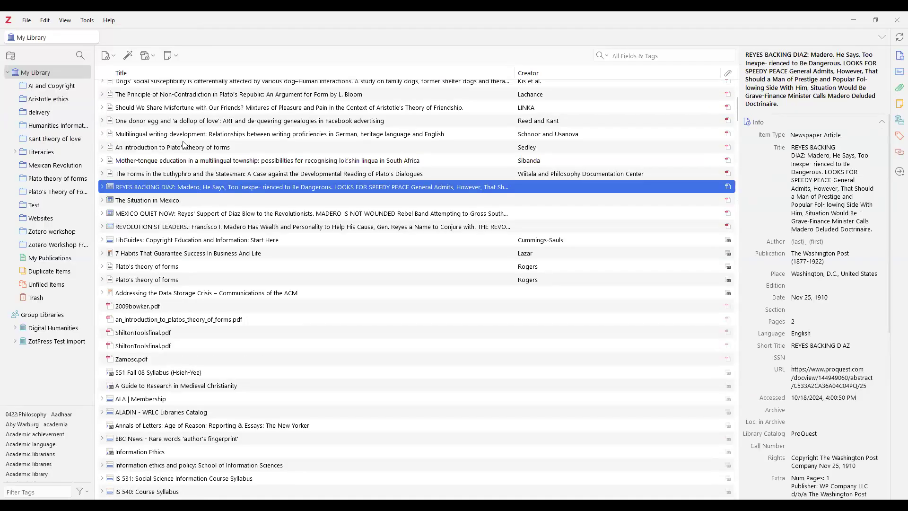
{"action": "left_click", "coordinate": [186, 96]}
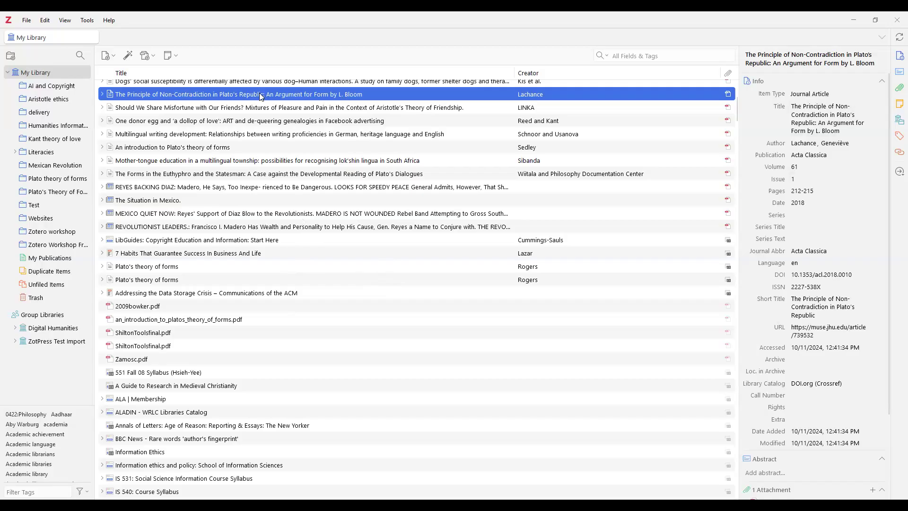
{"action": "key", "text": "Down"}
{"action": "key", "text": "Up"}
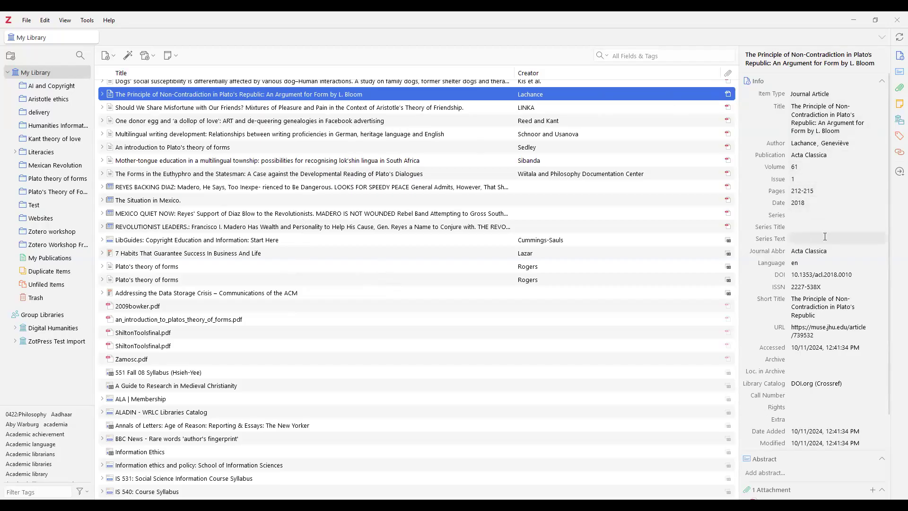
{"action": "scroll", "coordinate": [822, 239], "scroll_direction": "down", "scroll_amount": 2}
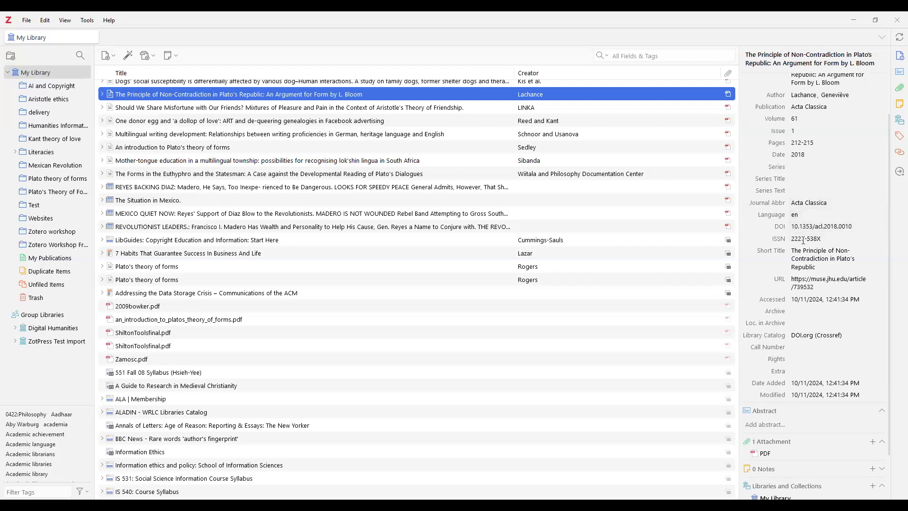
{"action": "scroll", "coordinate": [823, 282], "scroll_direction": "down", "scroll_amount": 2}
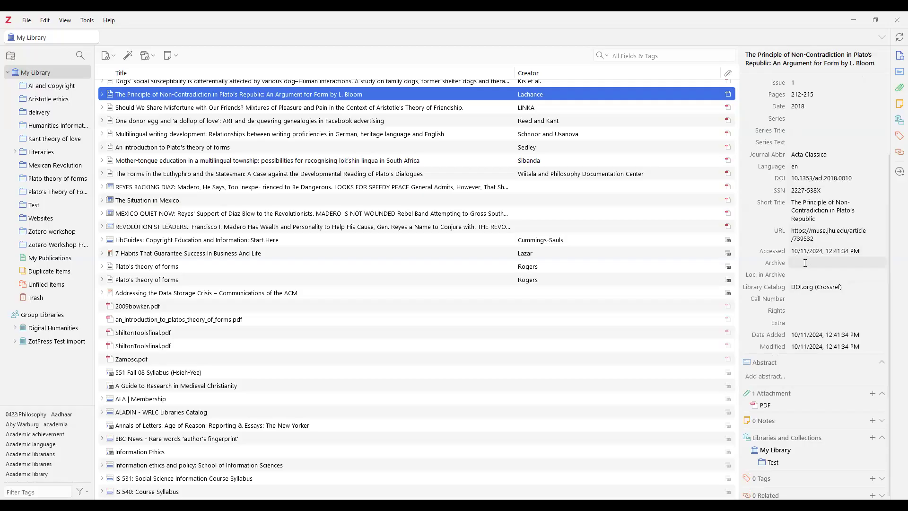
{"action": "scroll", "coordinate": [800, 263], "scroll_direction": "down", "scroll_amount": 1}
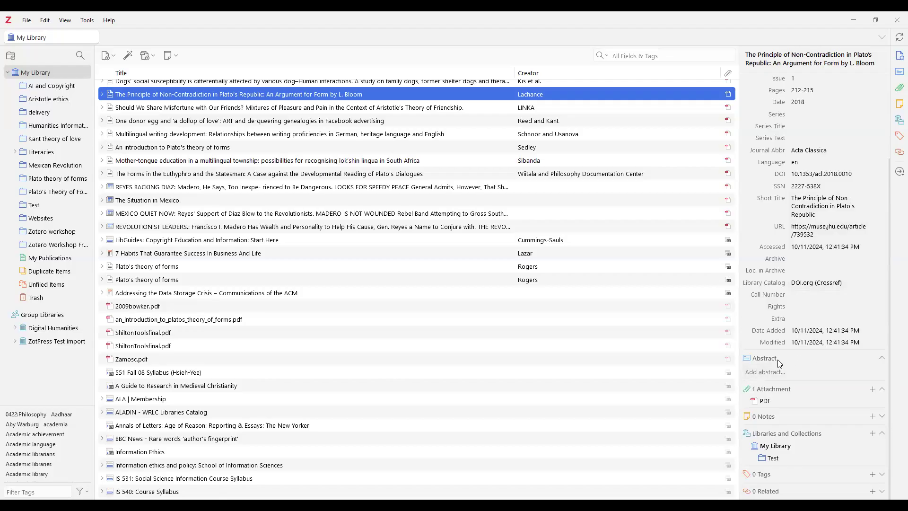
{"action": "double_click", "coordinate": [768, 402]}
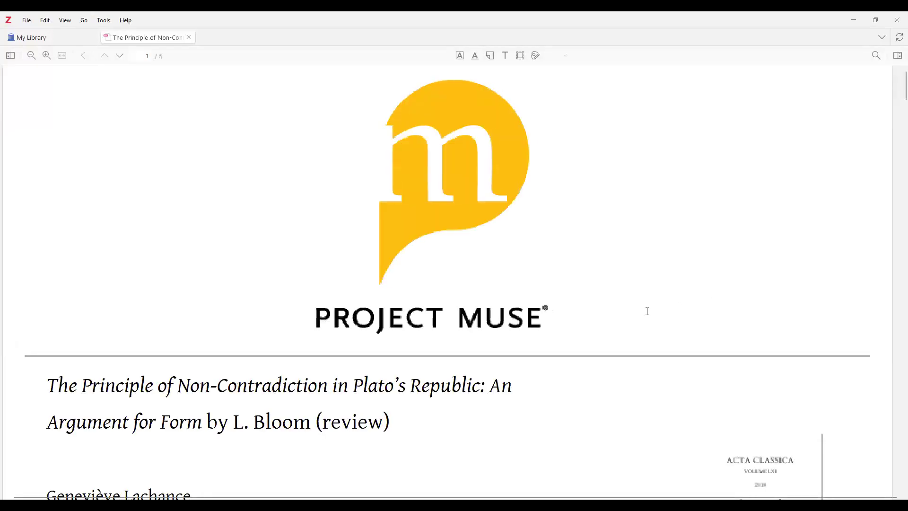
{"action": "left_click", "coordinate": [188, 37]}
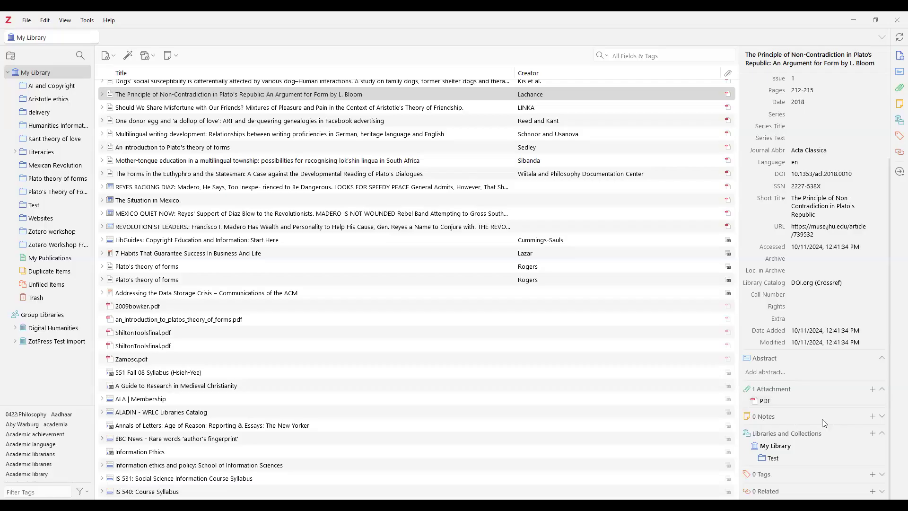
Add a child note to the Principle article, then dismiss an empty tag entry
{"action": "left_click", "coordinate": [873, 416]}
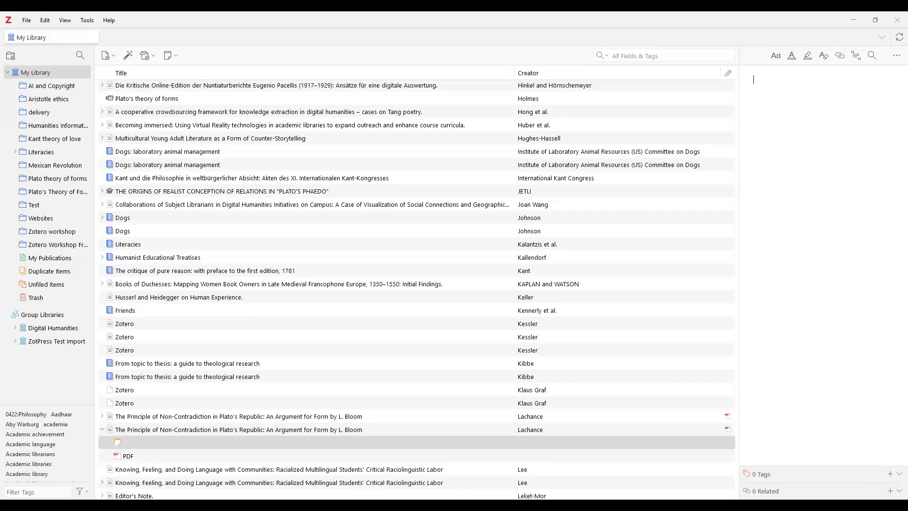
{"action": "left_click", "coordinate": [890, 472]}
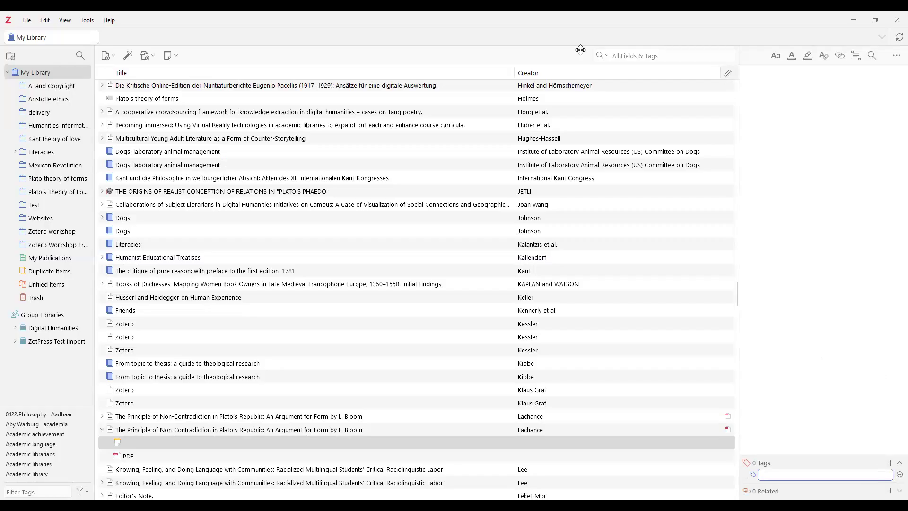
{"action": "left_click", "coordinate": [713, 325]}
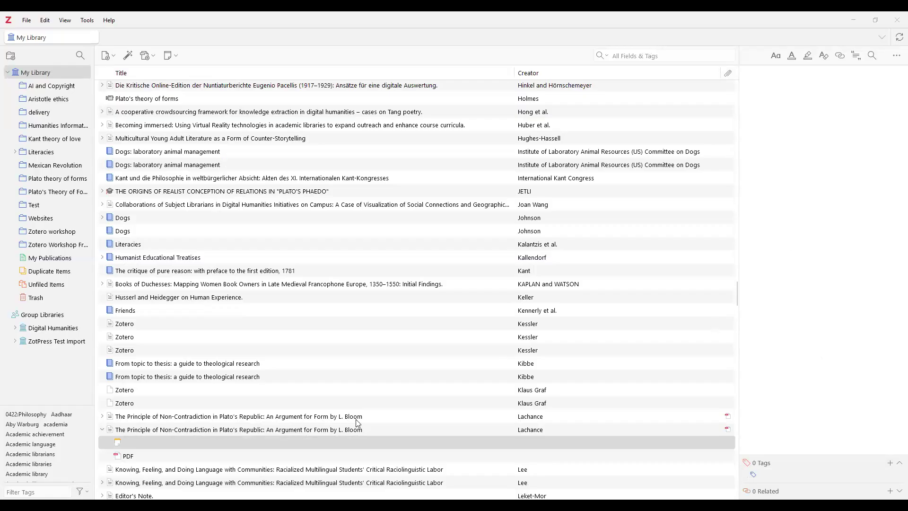
Review the article's note and PDF attachment, then its own Info pane down to the Tags section
{"action": "left_click", "coordinate": [302, 429]}
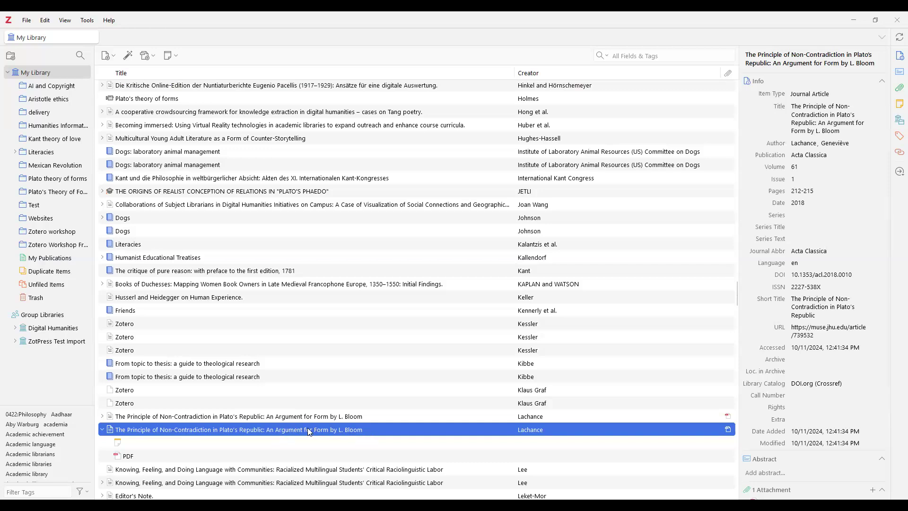
{"action": "left_click", "coordinate": [185, 444]}
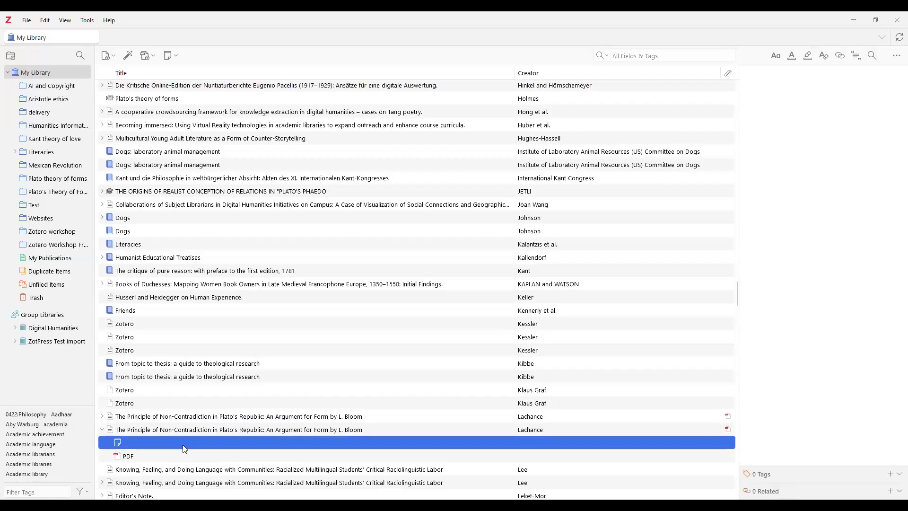
{"action": "left_click", "coordinate": [190, 457]}
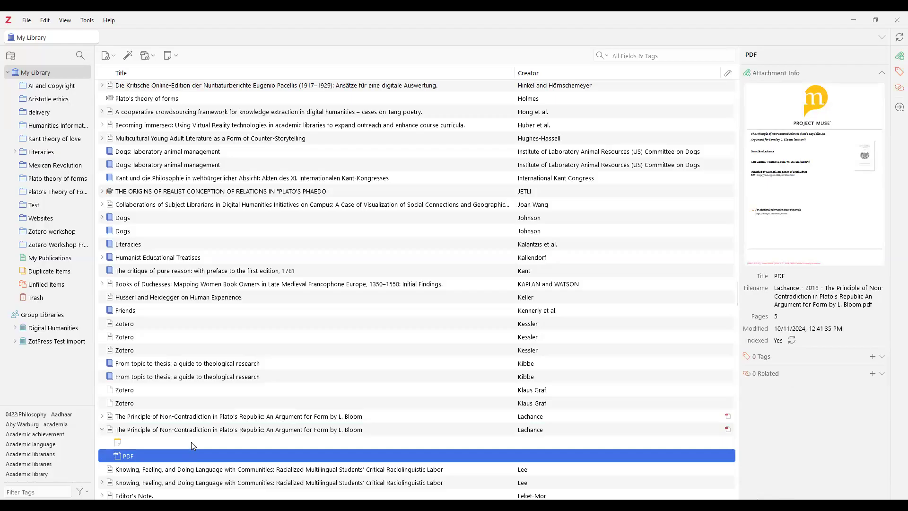
{"action": "left_click", "coordinate": [220, 430]}
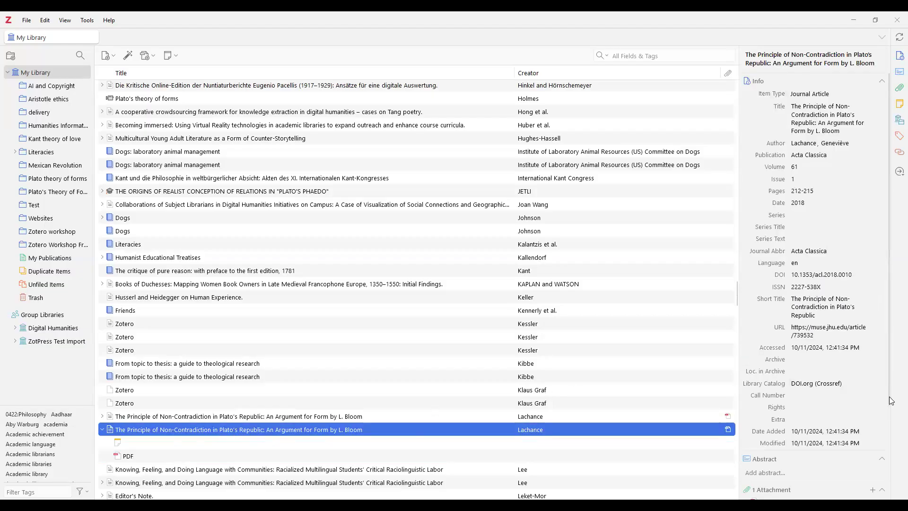
{"action": "left_click_drag", "start_coordinate": [892, 401], "coordinate": [893, 498]}
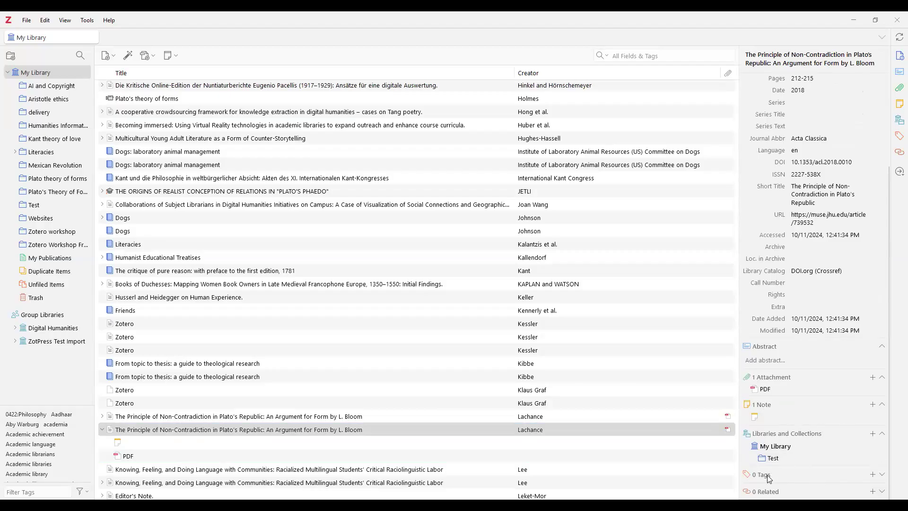
Add 'Plato republic' as the article's first tag in its Tags section
{"action": "left_click", "coordinate": [872, 474]}
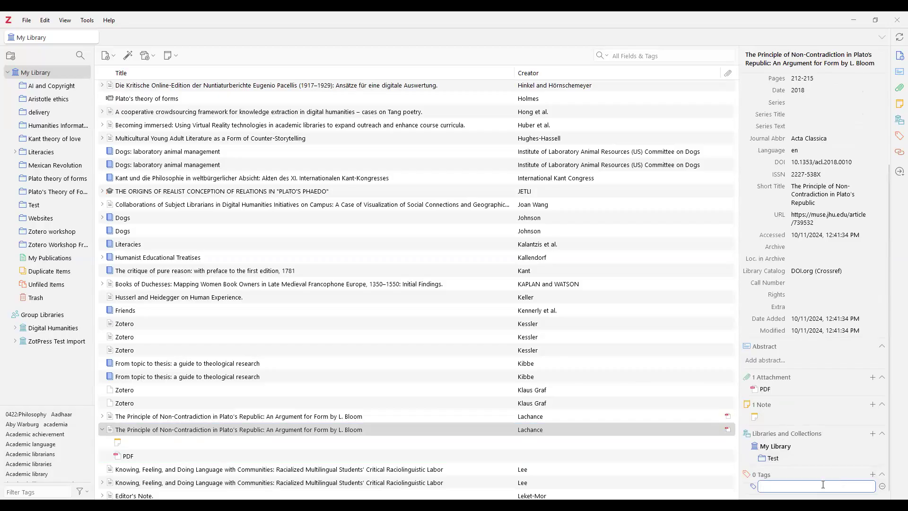
{"action": "type", "text": "P"}
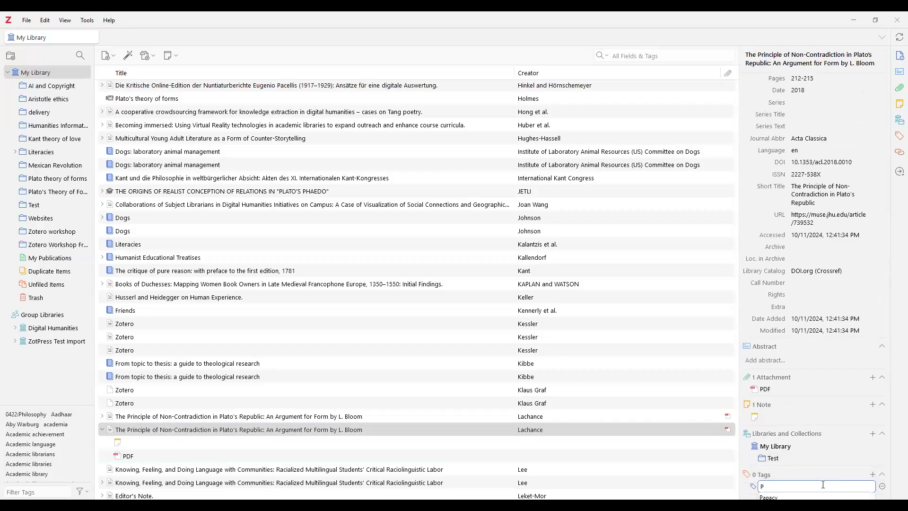
{"action": "type", "text": "lato republic"}
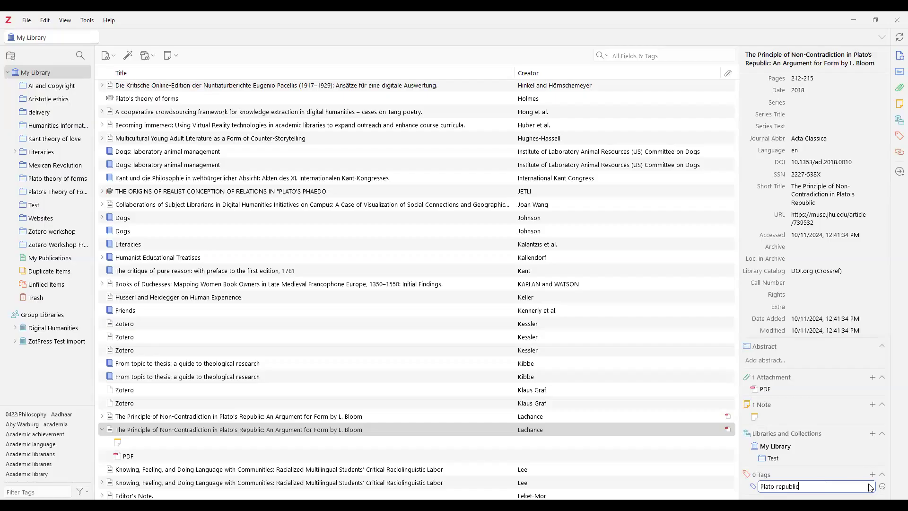
{"action": "key", "text": "Return"}
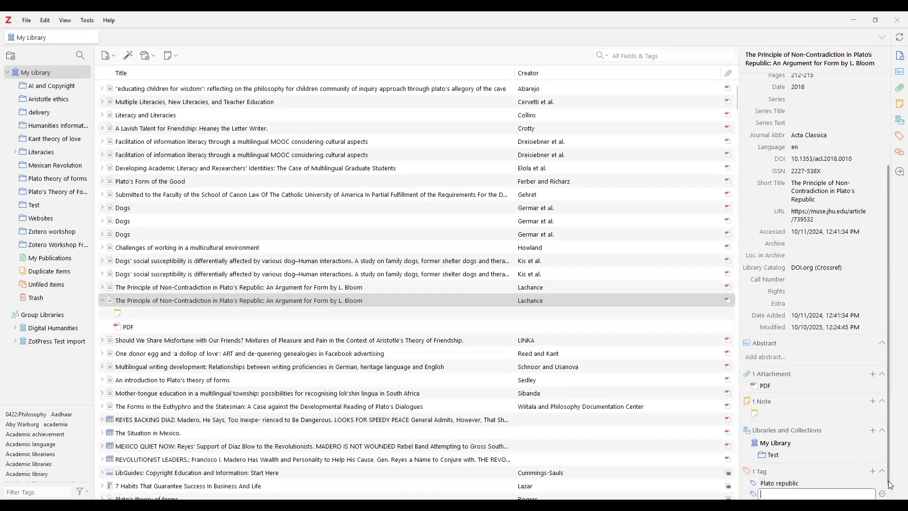
{"action": "left_click_drag", "start_coordinate": [888, 481], "coordinate": [888, 501]}
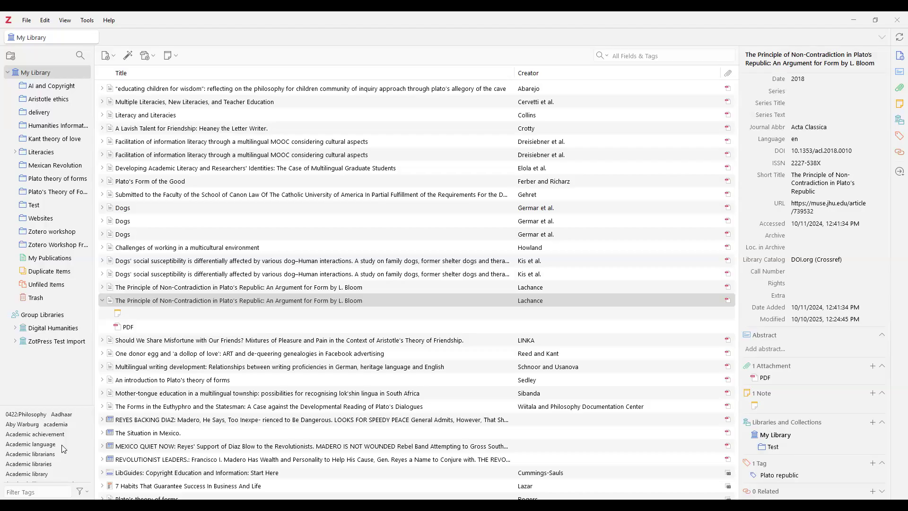
Filter tags by 'plato', briefly showing only items tagged Plato republic, then deselect it
{"action": "left_click", "coordinate": [47, 490]}
{"action": "type", "text": "plato"}
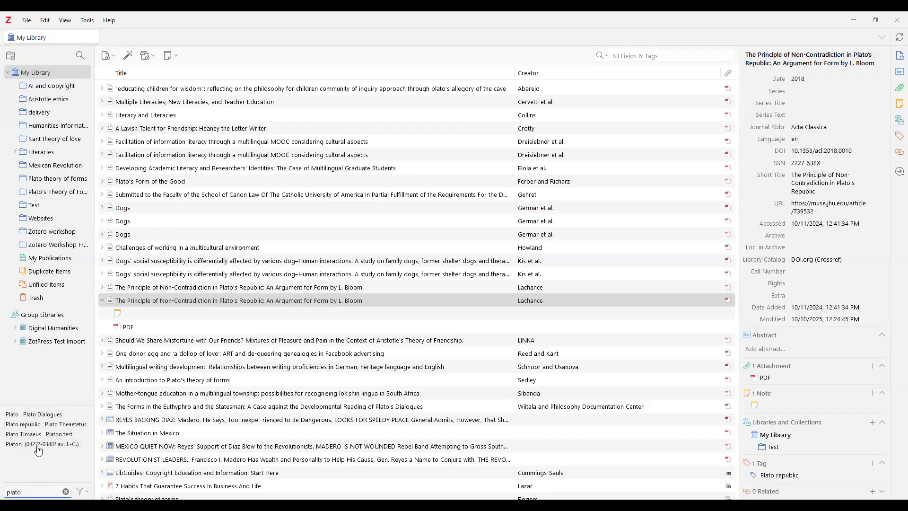
{"action": "left_click", "coordinate": [25, 426]}
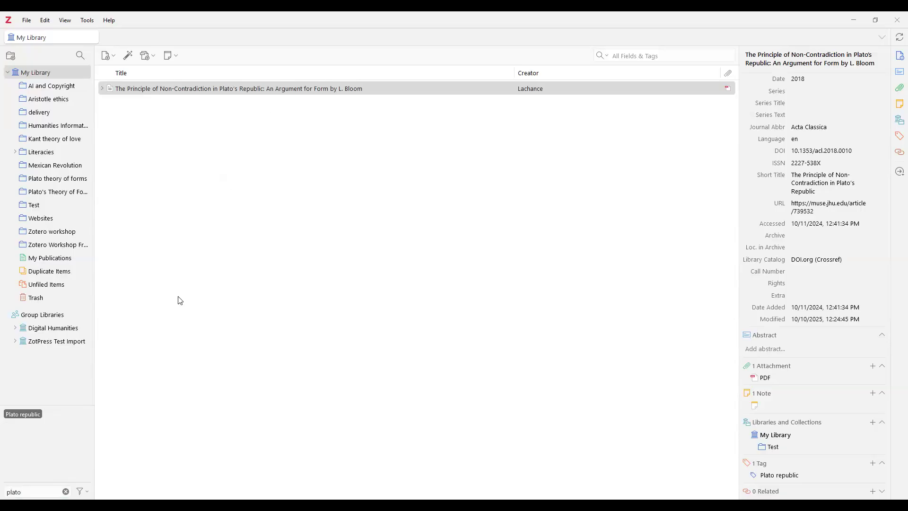
{"action": "left_click", "coordinate": [28, 415]}
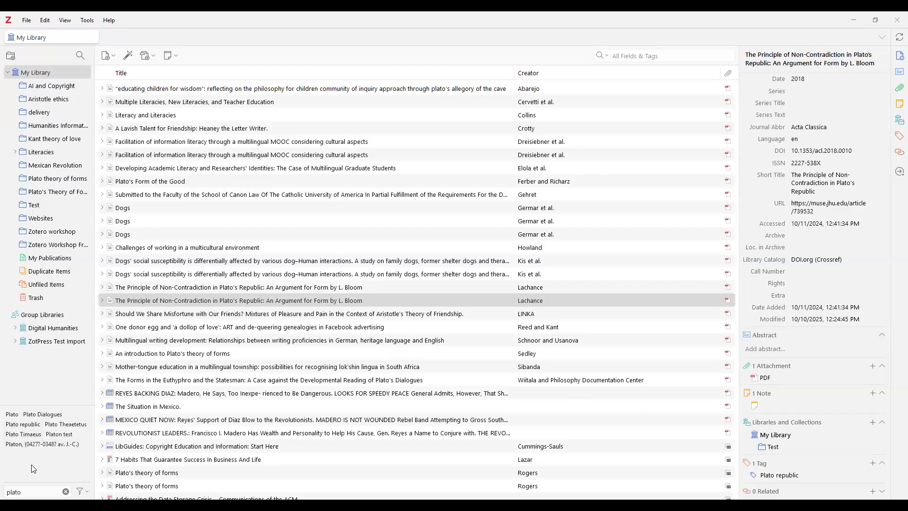
Assign orange to the Plato republic tag, then clear the 'plato' tag filter
{"action": "right_click", "coordinate": [32, 426]}
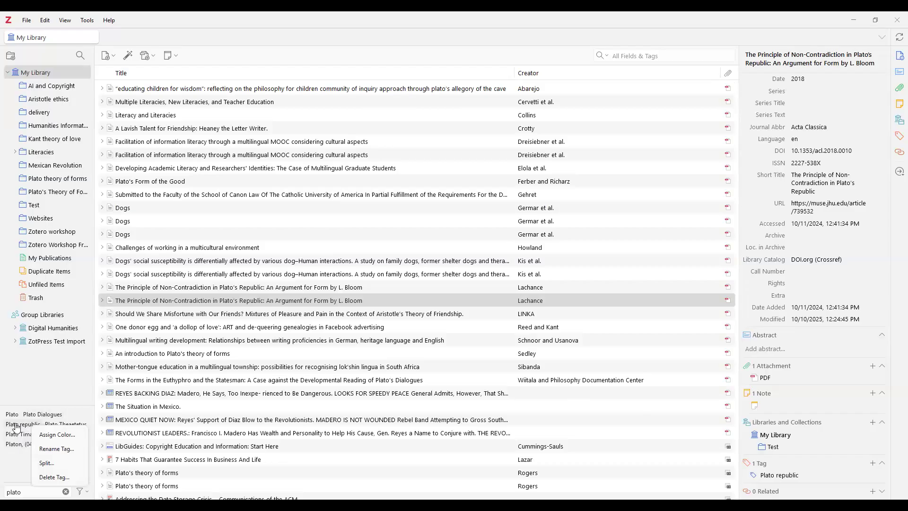
{"action": "left_click", "coordinate": [56, 434]}
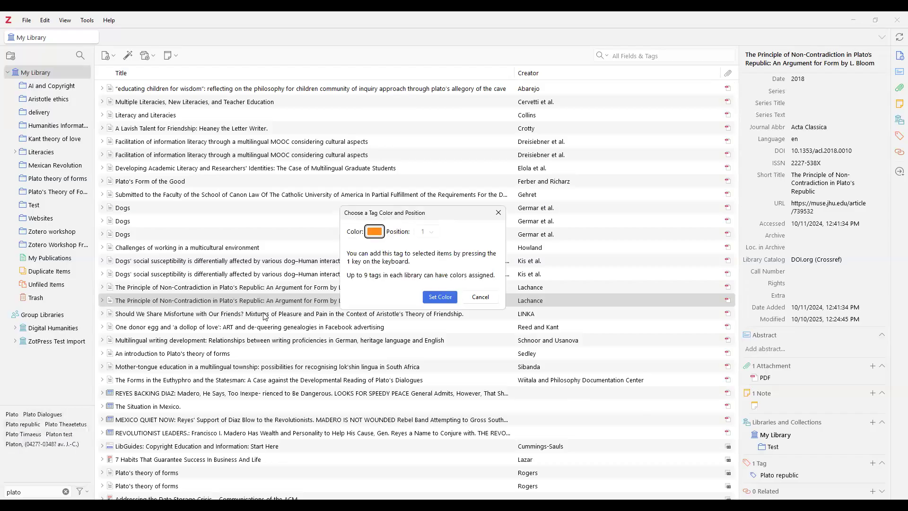
{"action": "left_click", "coordinate": [433, 300]}
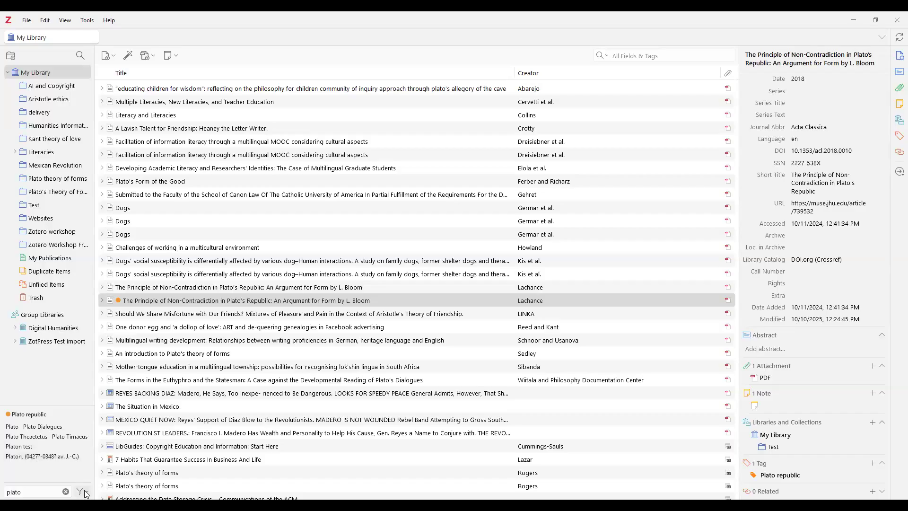
{"action": "left_click", "coordinate": [66, 492]}
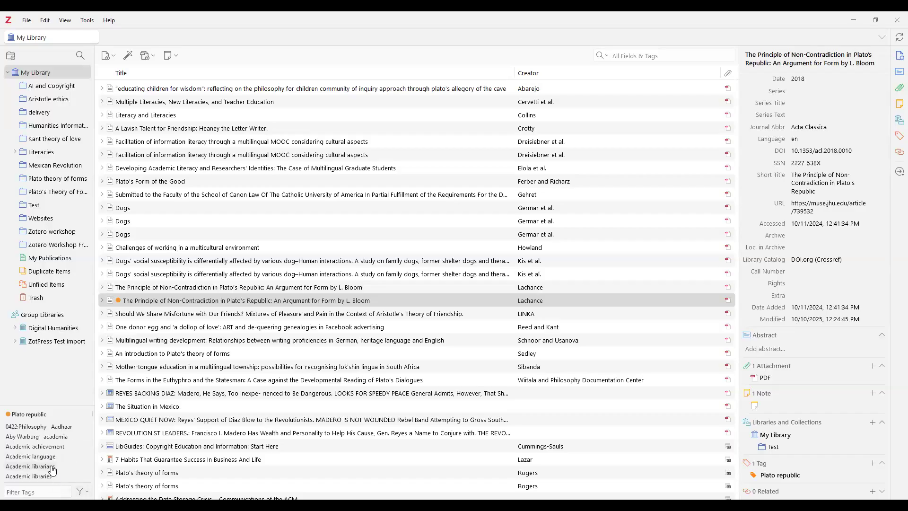
{"action": "right_click", "coordinate": [29, 418]}
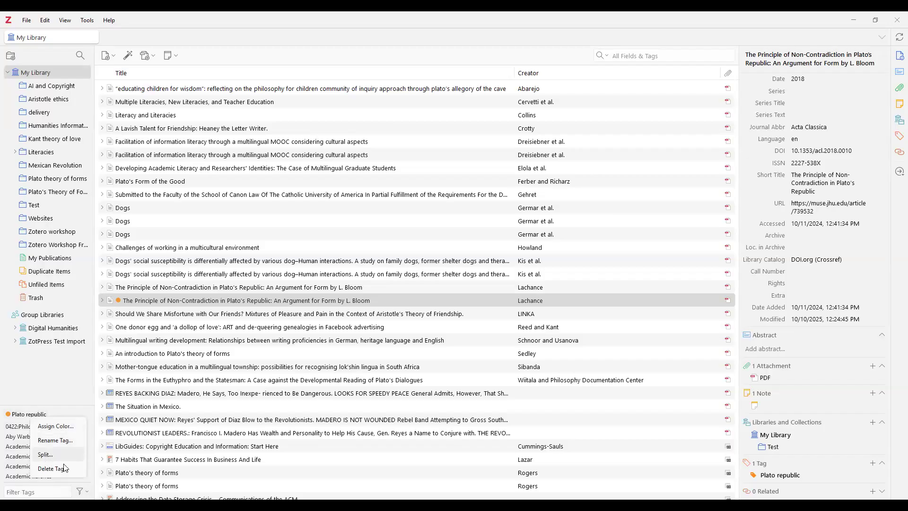
{"action": "left_click", "coordinate": [57, 391]}
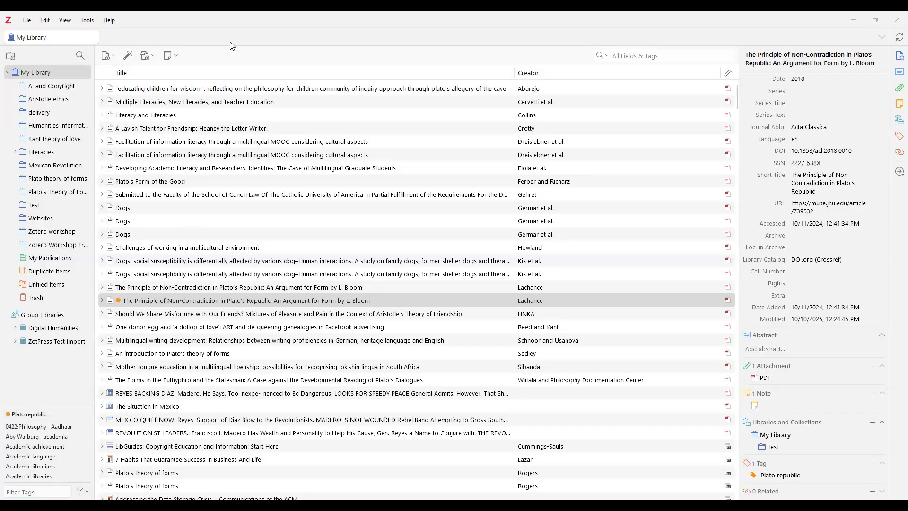
Add a Year column to the item list and widen it to show full years
{"action": "left_click", "coordinate": [65, 25]}
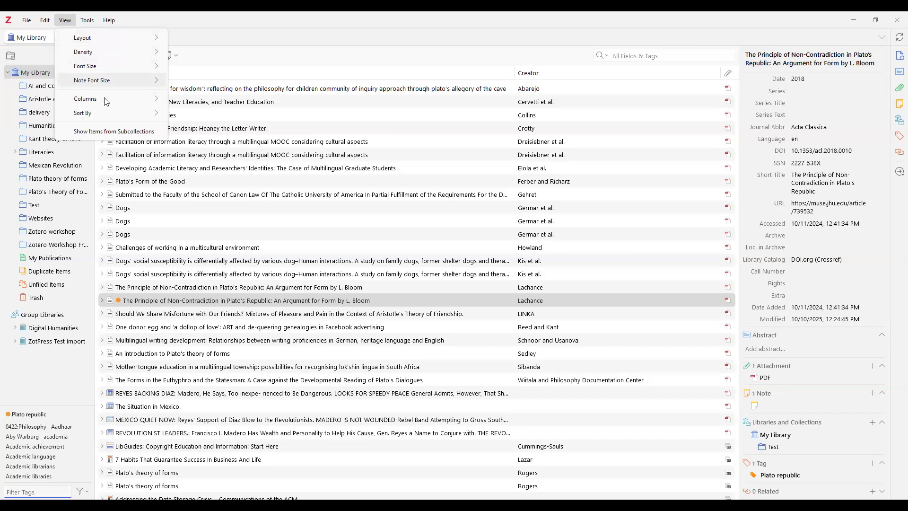
{"action": "mouse_move", "coordinate": [107, 100]}
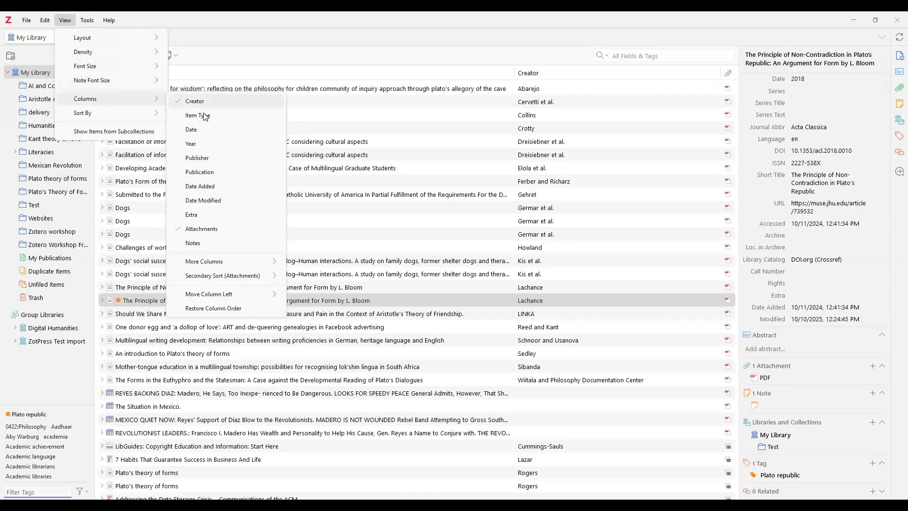
{"action": "left_click", "coordinate": [207, 146]}
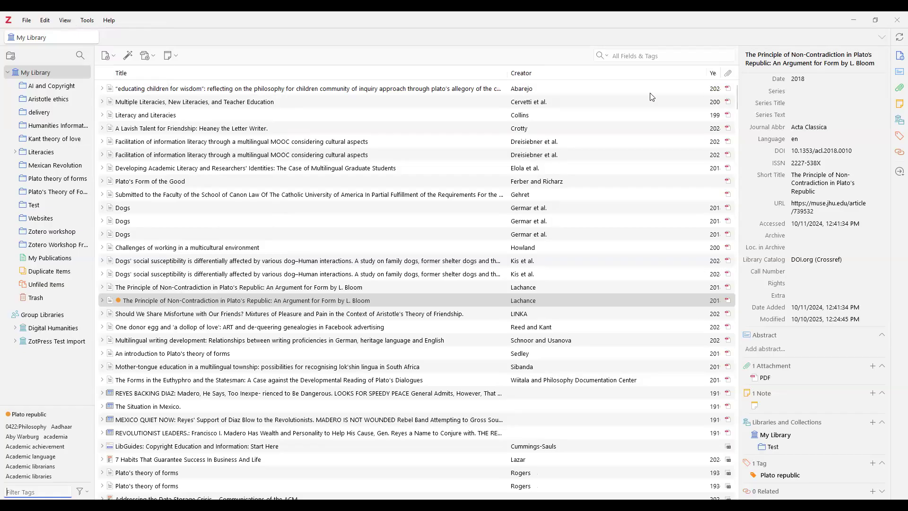
{"action": "left_click_drag", "start_coordinate": [706, 73], "coordinate": [667, 74]}
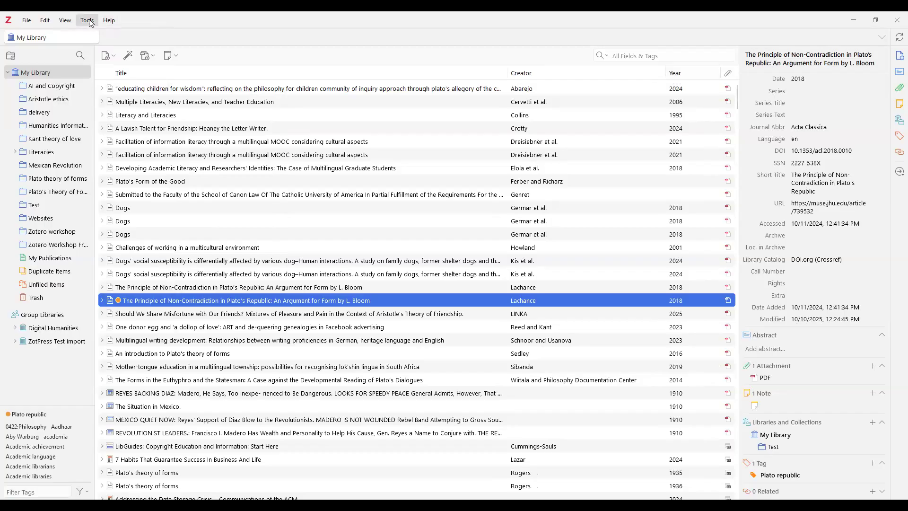
Browse the View > Columns > More Columns options without changing anything
{"action": "left_click", "coordinate": [66, 21]}
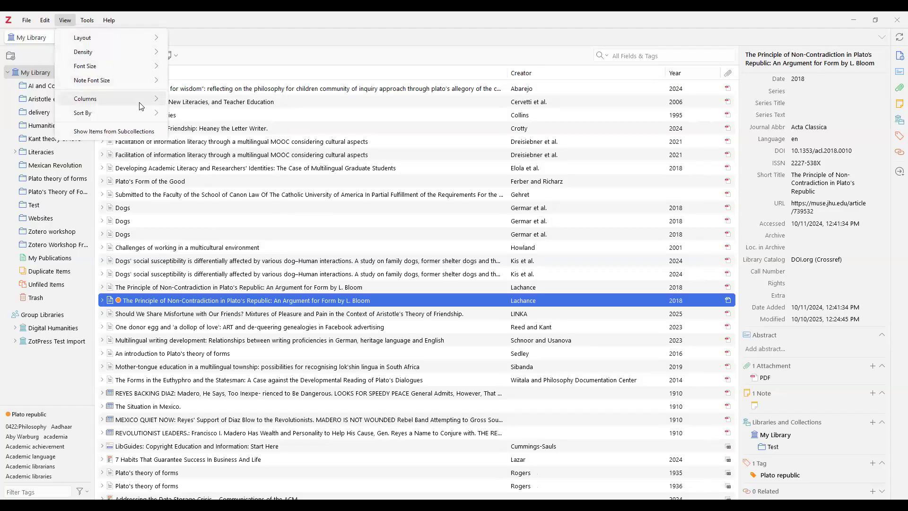
{"action": "mouse_move", "coordinate": [140, 106]}
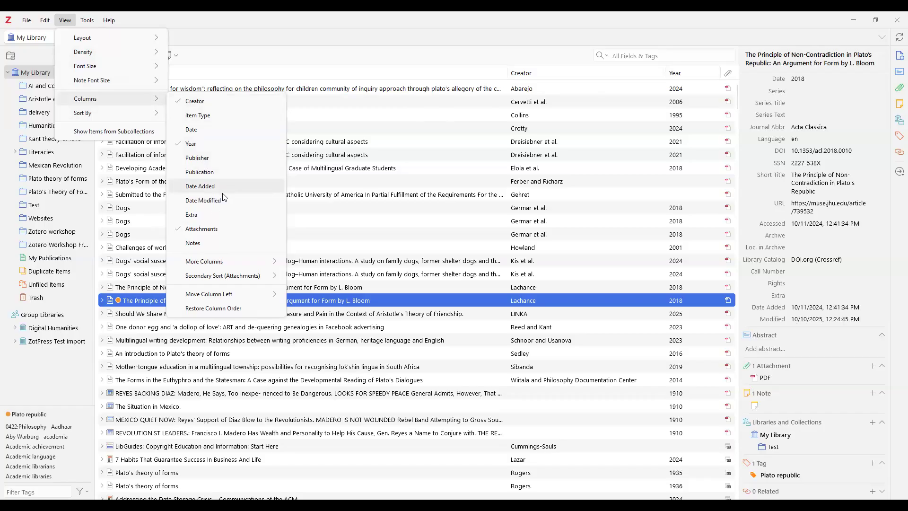
{"action": "mouse_move", "coordinate": [215, 267]}
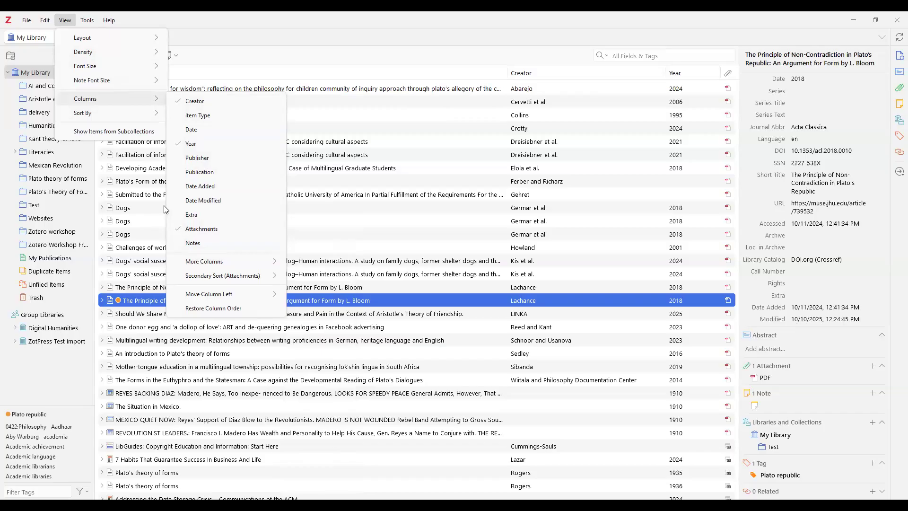
Close the view options menu without making changes
{"action": "left_click", "coordinate": [304, 57]}
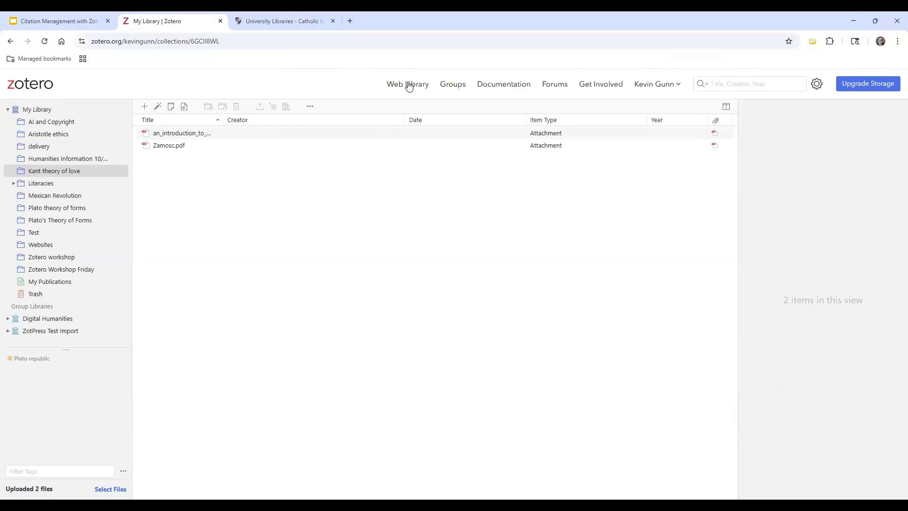
View the public profile page from the account menu, then go back to the web library
{"action": "left_click", "coordinate": [654, 86]}
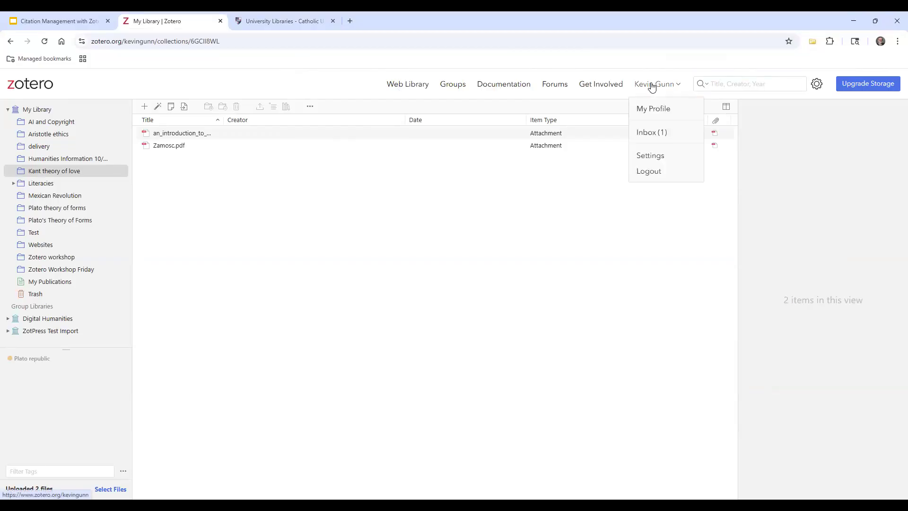
{"action": "left_click", "coordinate": [654, 110]}
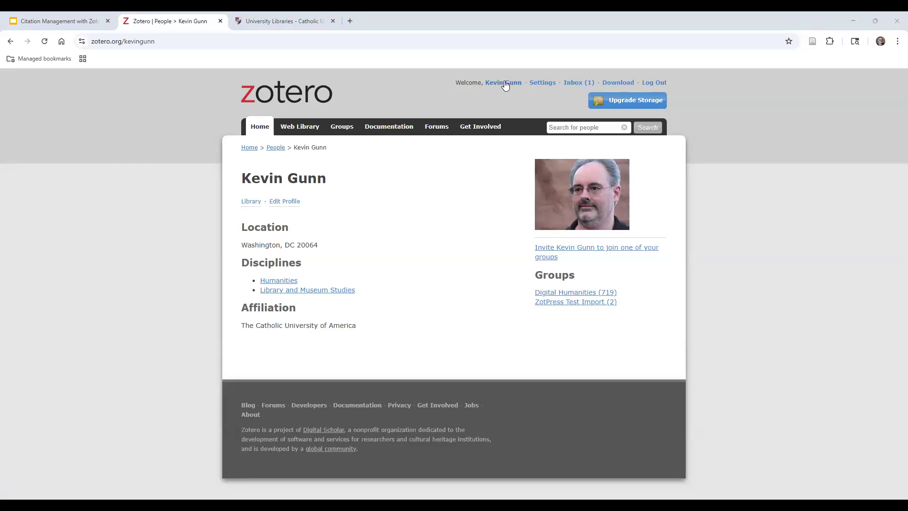
{"action": "left_click", "coordinate": [11, 42]}
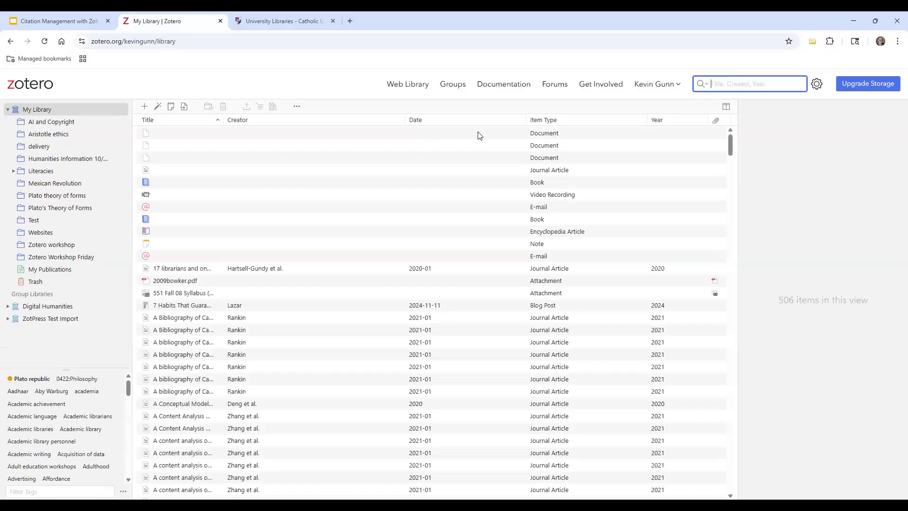
Open the account Settings page and scroll through its Profile section
{"action": "left_click", "coordinate": [673, 88]}
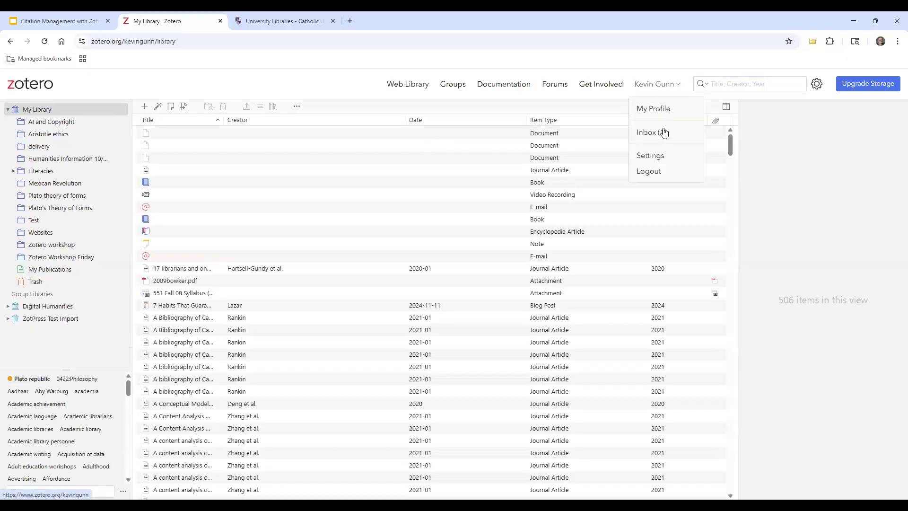
{"action": "left_click", "coordinate": [664, 133]}
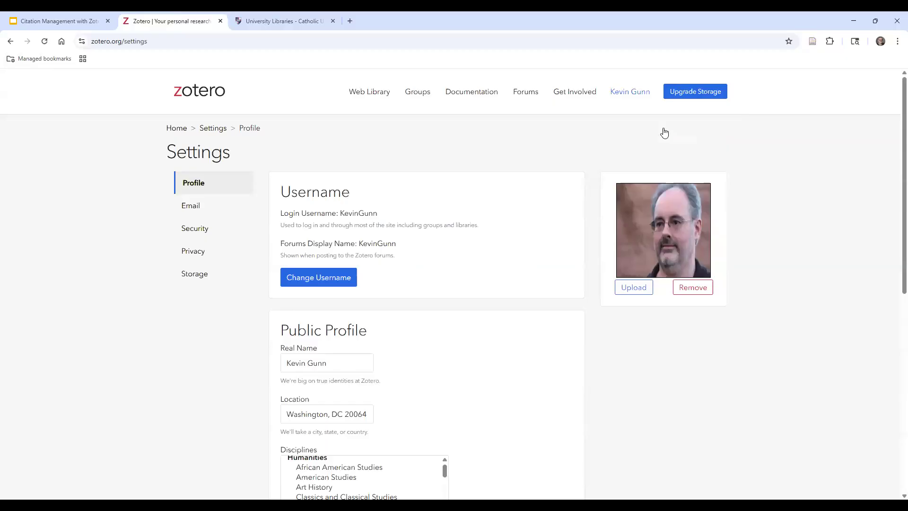
{"action": "scroll", "coordinate": [804, 312], "scroll_direction": "down", "scroll_amount": 2}
{"action": "scroll", "coordinate": [684, 262], "scroll_direction": "down", "scroll_amount": 1}
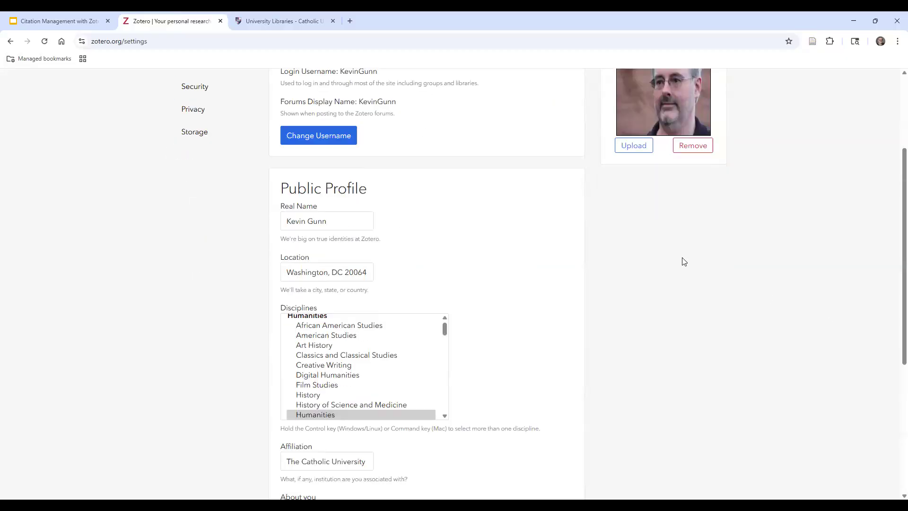
{"action": "scroll", "coordinate": [684, 261], "scroll_direction": "down", "scroll_amount": 2}
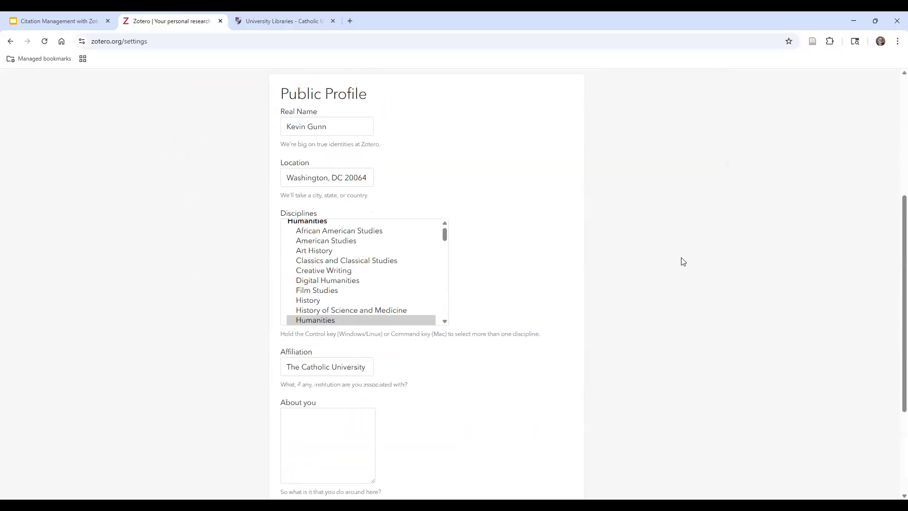
{"action": "scroll", "coordinate": [683, 261], "scroll_direction": "down", "scroll_amount": 2}
{"action": "scroll", "coordinate": [683, 262], "scroll_direction": "up", "scroll_amount": 9}
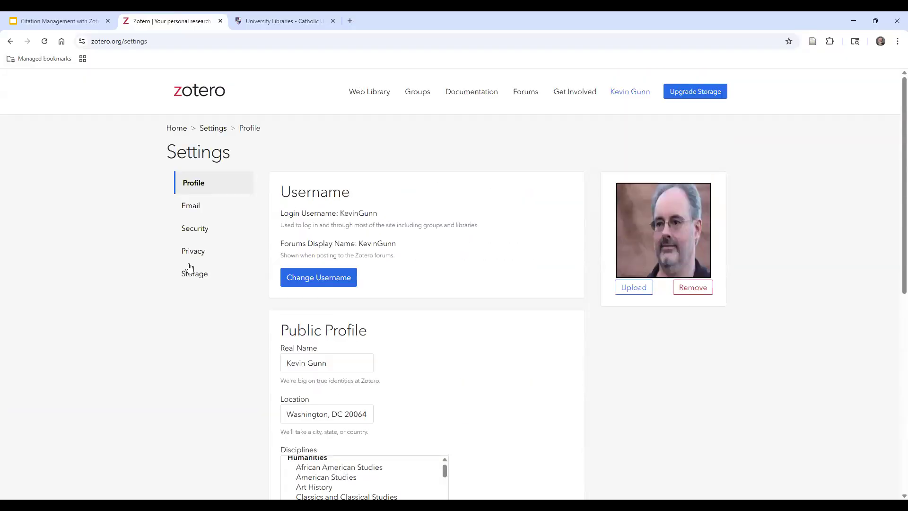
{"action": "left_click", "coordinate": [194, 277]}
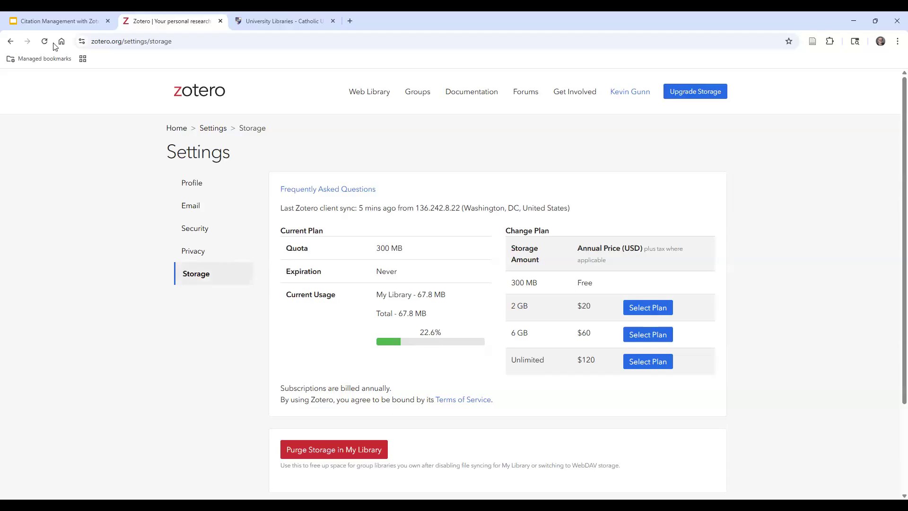
{"action": "left_click", "coordinate": [11, 41]}
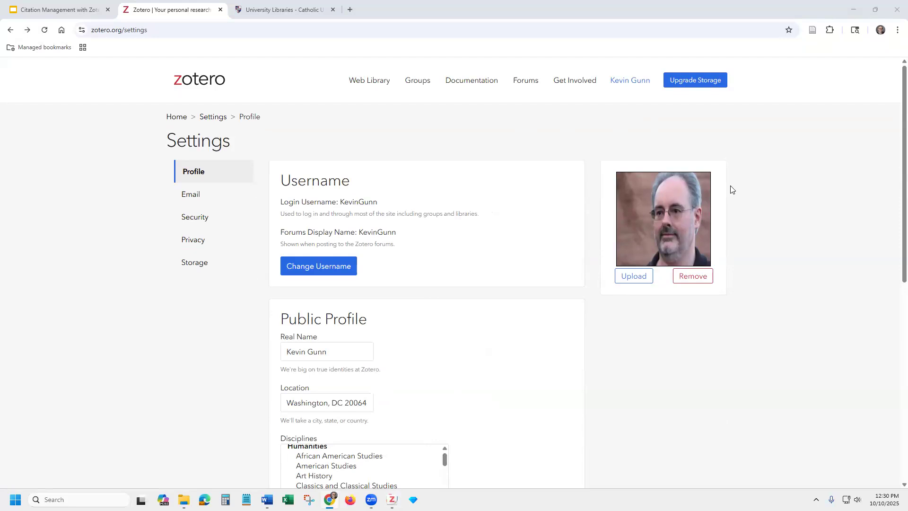
Switch between the Citation Management and Zotero browser tabs, then Alt+Tab to Zotero desktop
{"action": "left_click", "coordinate": [70, 10]}
{"action": "left_click", "coordinate": [150, 10]}
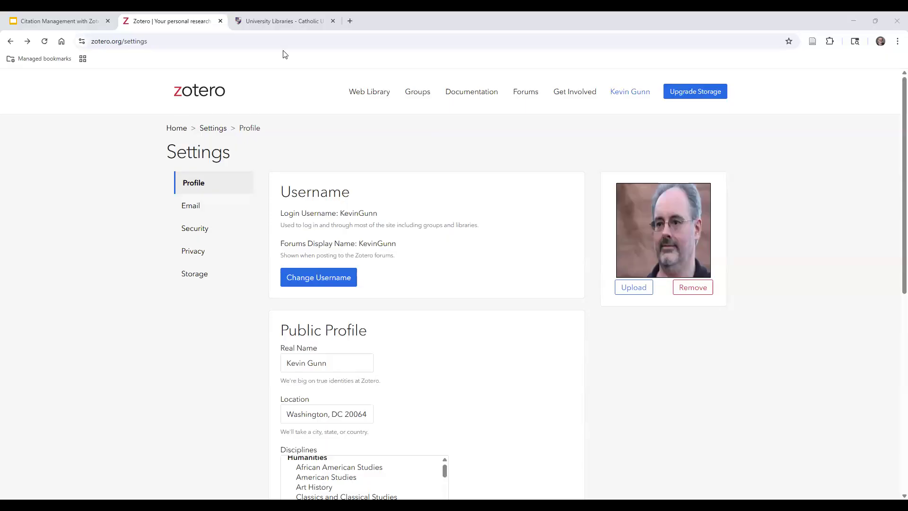
{"action": "key", "text": "alt+Tab"}
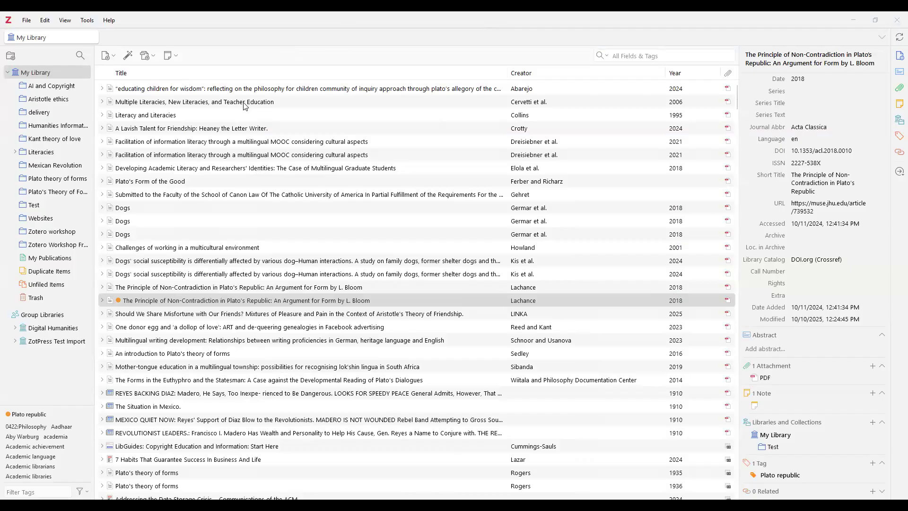
Select the Multiple Literacies article and inspect its DOI field without editing it
{"action": "left_click", "coordinate": [681, 106]}
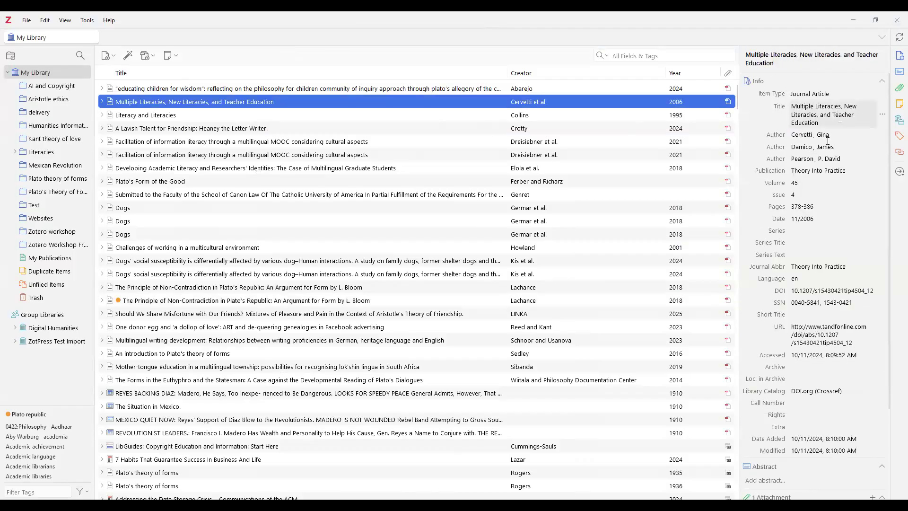
{"action": "scroll", "coordinate": [846, 249], "scroll_direction": "down", "scroll_amount": 2}
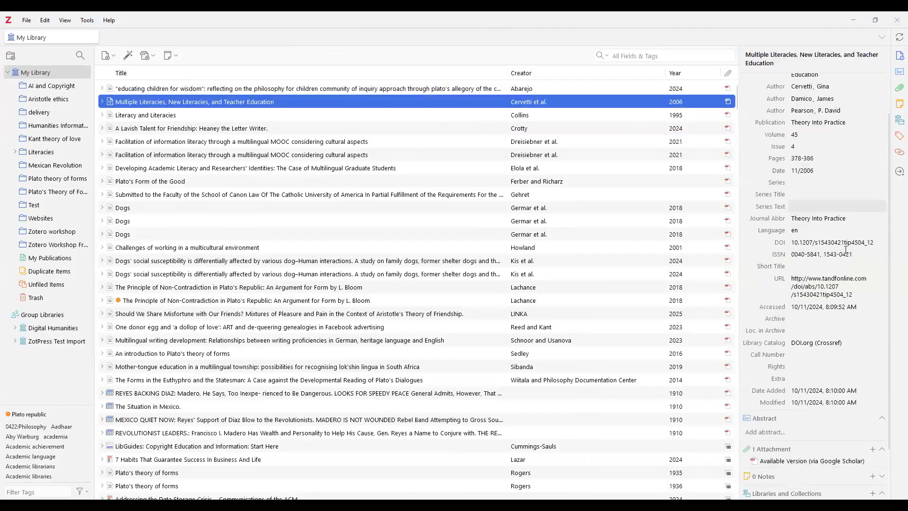
{"action": "scroll", "coordinate": [846, 250], "scroll_direction": "down", "scroll_amount": 2}
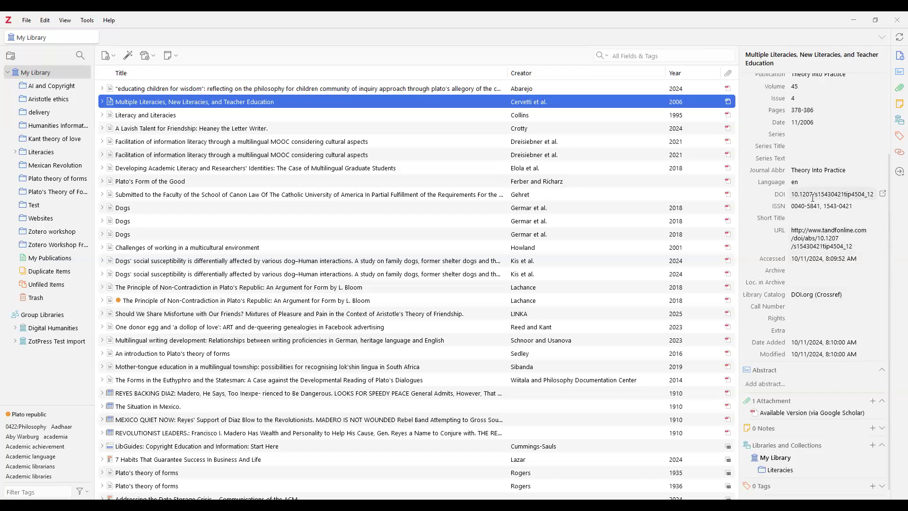
{"action": "left_click", "coordinate": [859, 194]}
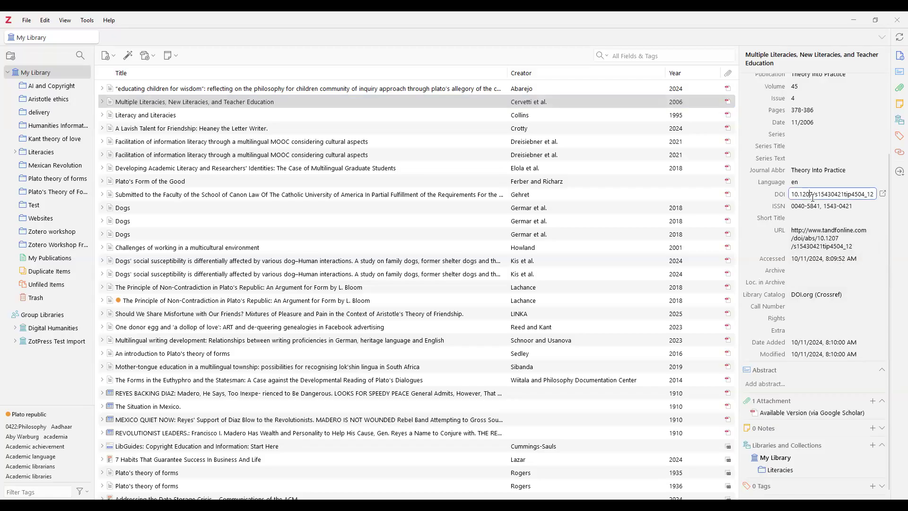
{"action": "left_click", "coordinate": [882, 195]}
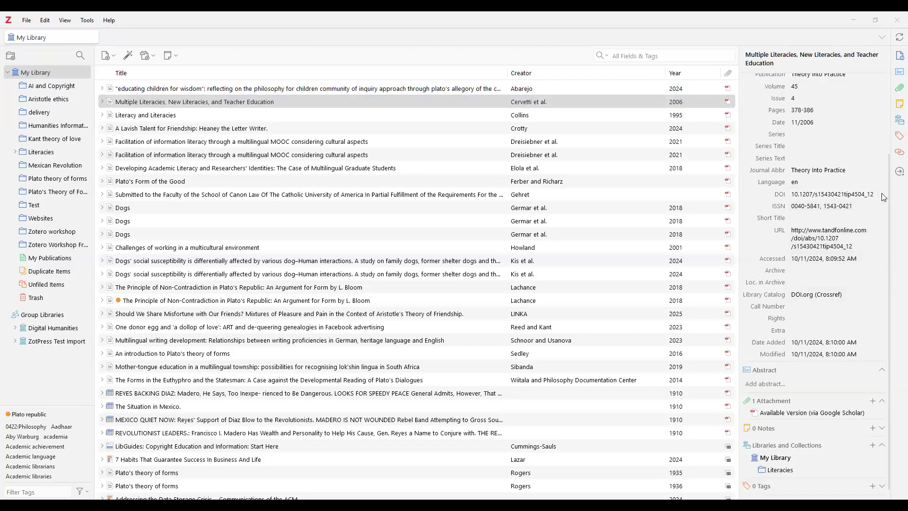
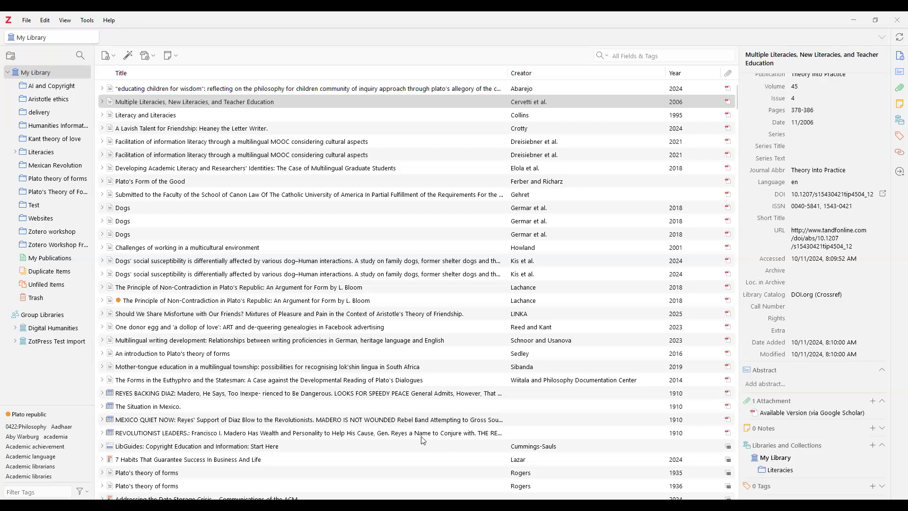
Open and dismiss the empty add-by-identifier box, then switch to the library website
{"action": "left_click", "coordinate": [128, 56]}
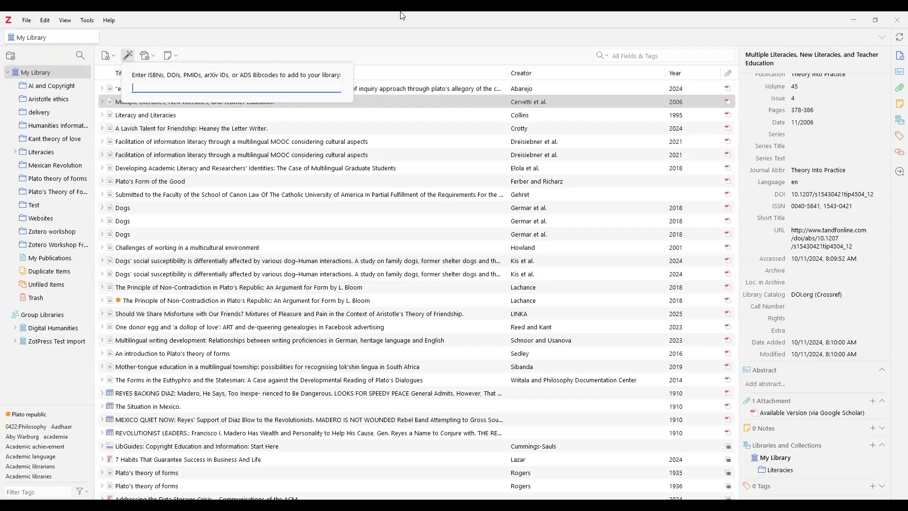
{"action": "left_click", "coordinate": [406, 56]}
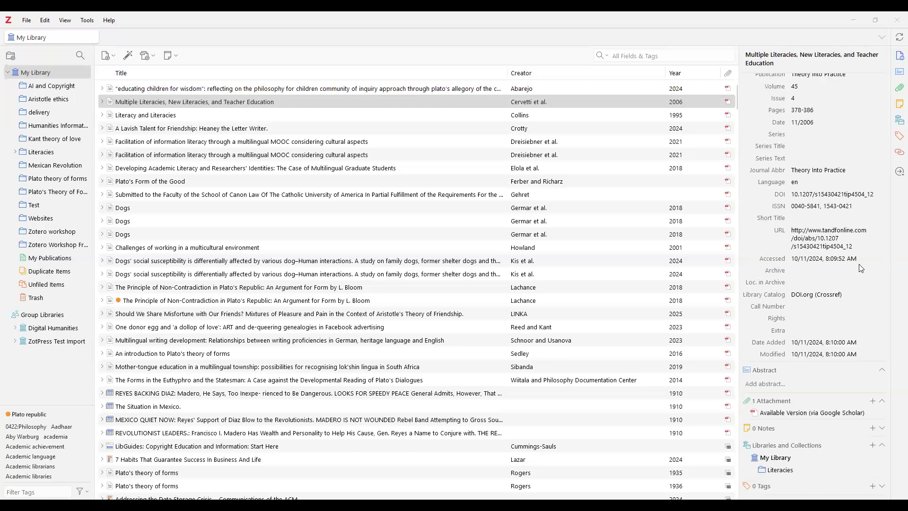
{"action": "key", "text": "alt+Tab"}
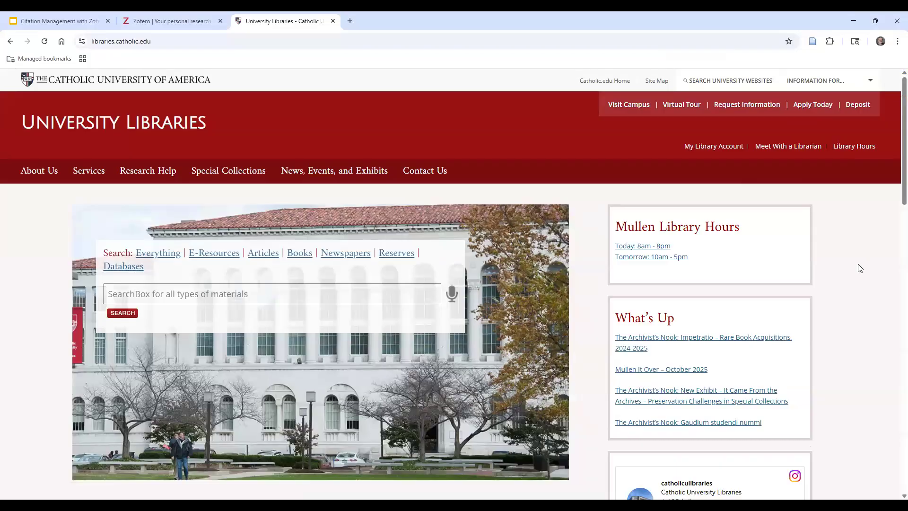
{"action": "key", "text": "alt+Tab"}
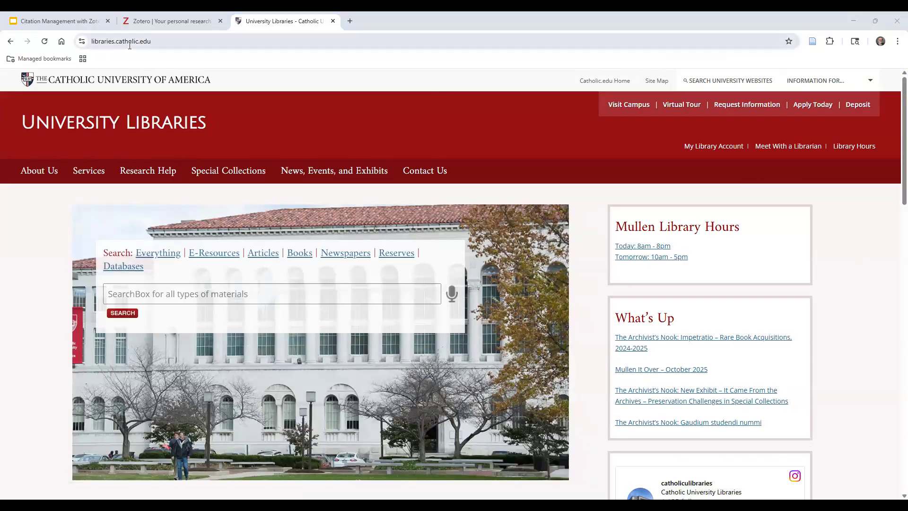
Search the library catalogue for 'kant theory of love', then return to Zotero
{"action": "left_click", "coordinate": [265, 293]}
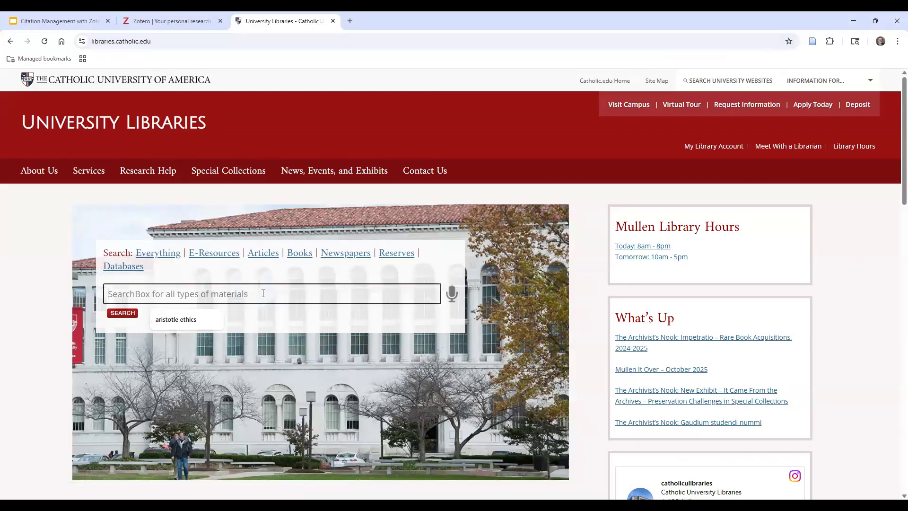
{"action": "type", "text": "kant theory of for"}
{"action": "key", "text": "BackSpace"}
{"action": "key", "text": "BackSpace"}
{"action": "key", "text": "BackSpace"}
{"action": "type", "text": "love"}
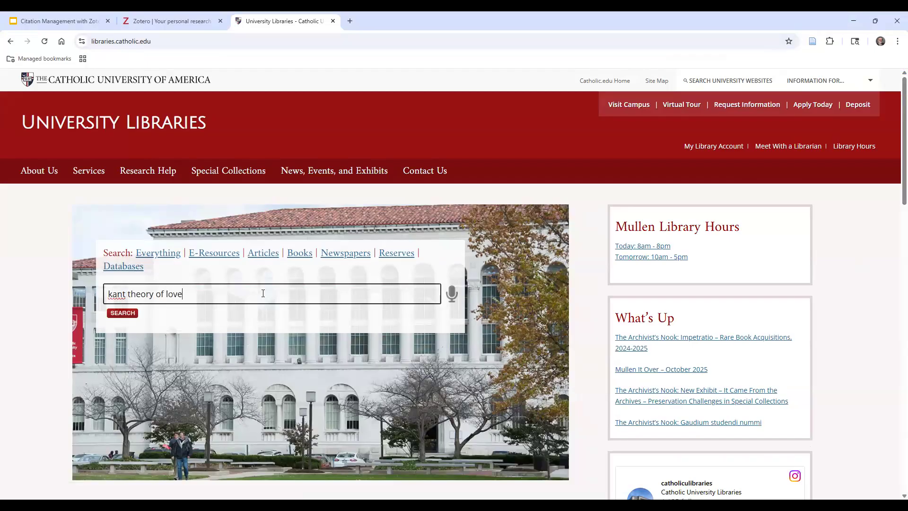
{"action": "key", "text": "Return"}
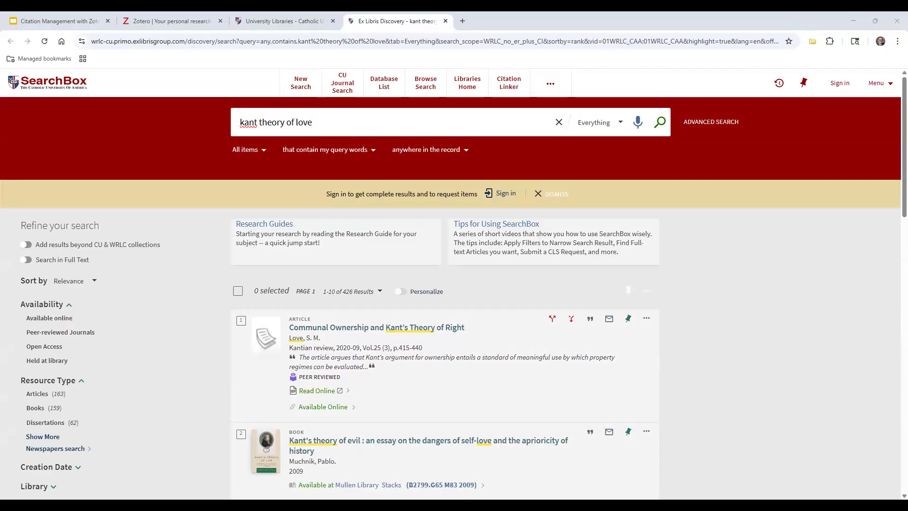
{"action": "key", "text": "alt+Tab"}
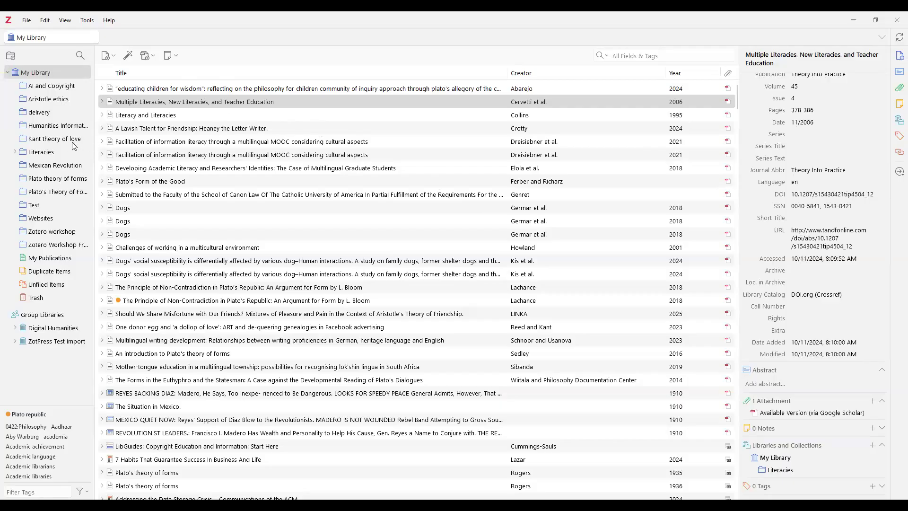
Open the 'Kant theory of love' collection with its two PDFs, then go back to the search results
{"action": "left_click", "coordinate": [57, 140]}
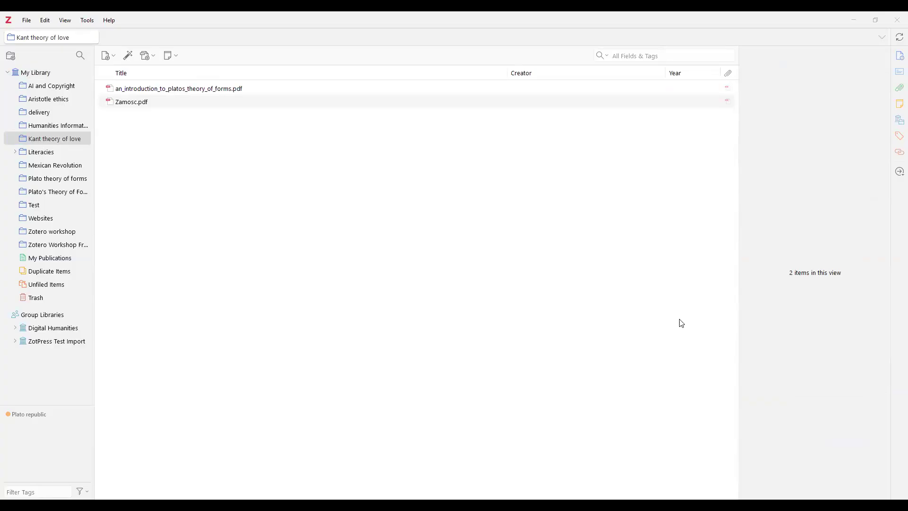
{"action": "key", "text": "alt+Tab"}
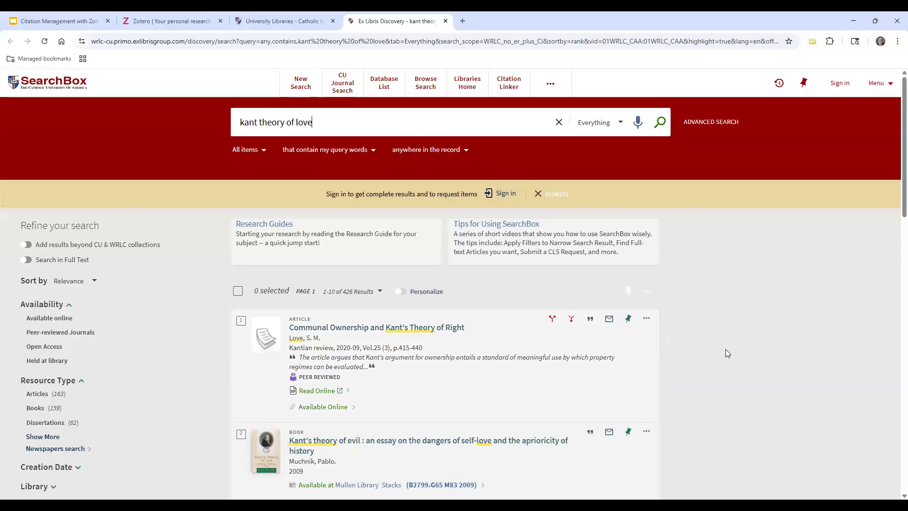
Scroll through the 426 'kant theory of love' results and start a Save to Zotero
{"action": "scroll", "coordinate": [727, 353], "scroll_direction": "down", "scroll_amount": 2}
{"action": "scroll", "coordinate": [726, 353], "scroll_direction": "down", "scroll_amount": 3}
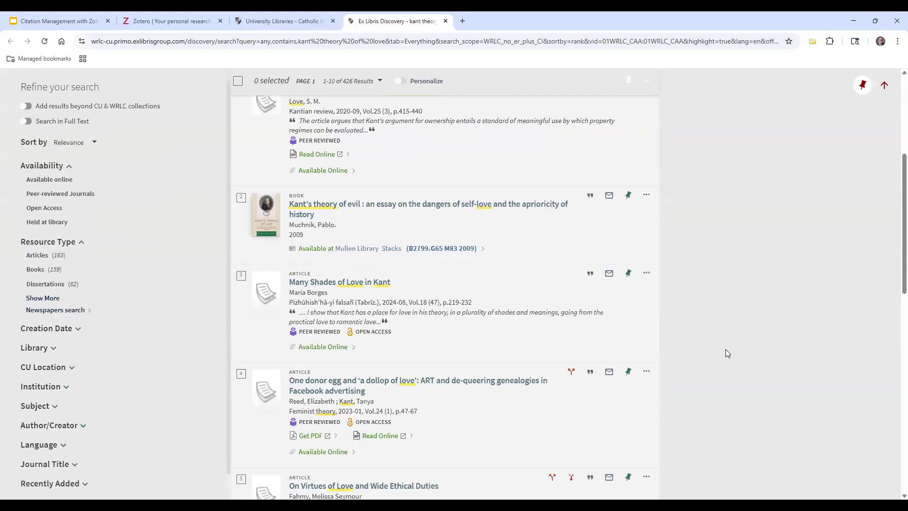
{"action": "scroll", "coordinate": [726, 354], "scroll_direction": "down", "scroll_amount": 2}
{"action": "scroll", "coordinate": [727, 353], "scroll_direction": "down", "scroll_amount": 1}
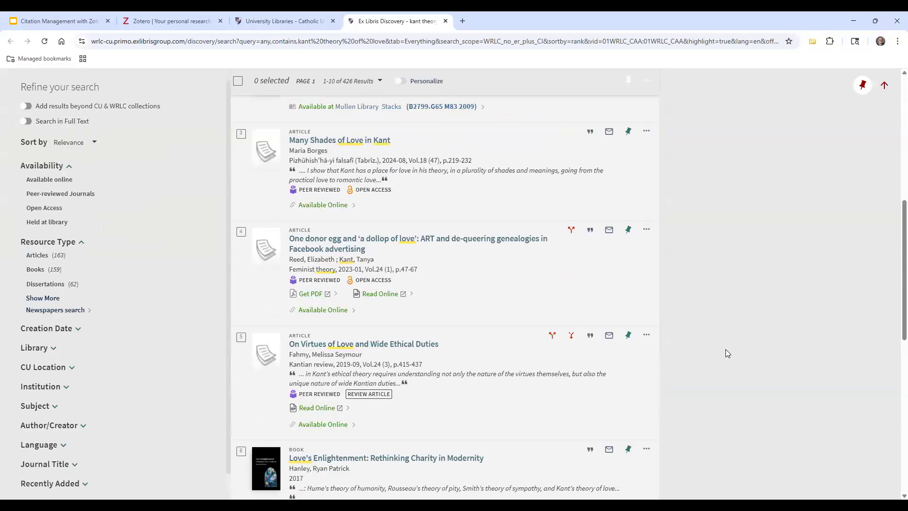
{"action": "scroll", "coordinate": [726, 353], "scroll_direction": "down", "scroll_amount": 2}
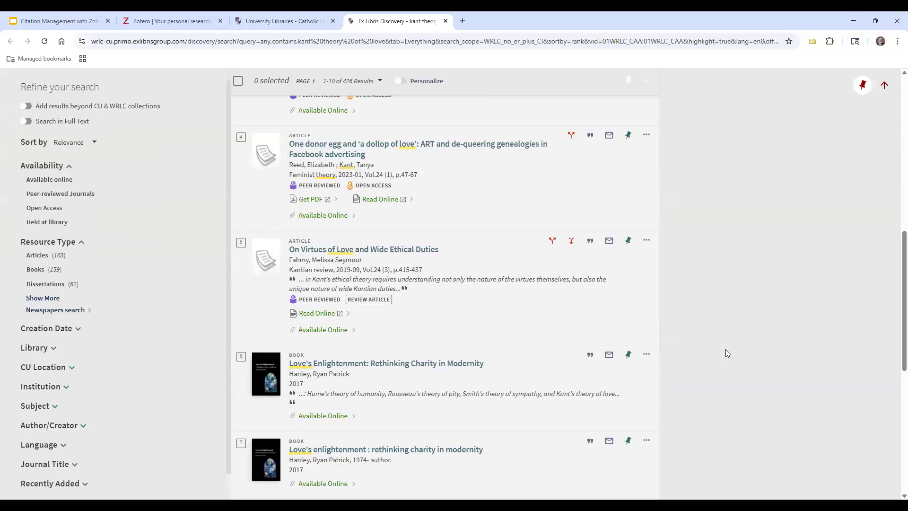
{"action": "scroll", "coordinate": [727, 353], "scroll_direction": "up", "scroll_amount": 6}
{"action": "scroll", "coordinate": [726, 353], "scroll_direction": "up", "scroll_amount": 3}
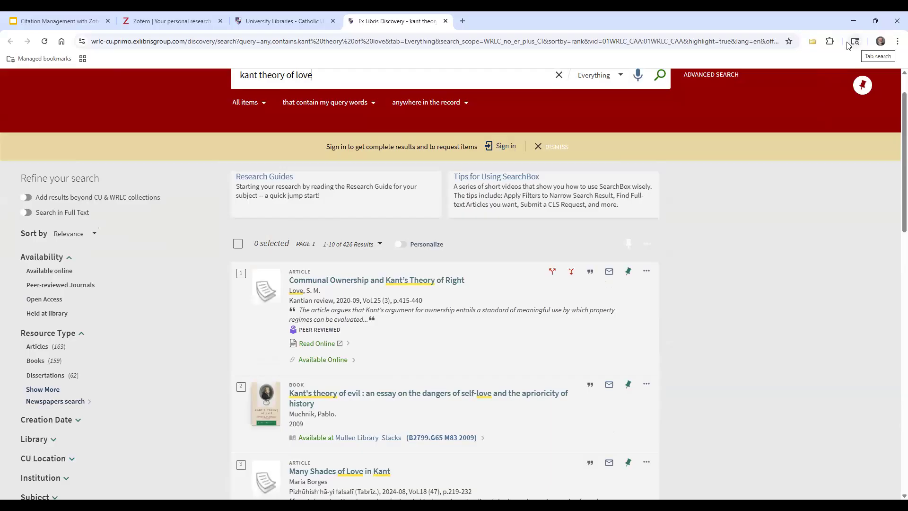
{"action": "left_click", "coordinate": [813, 43]}
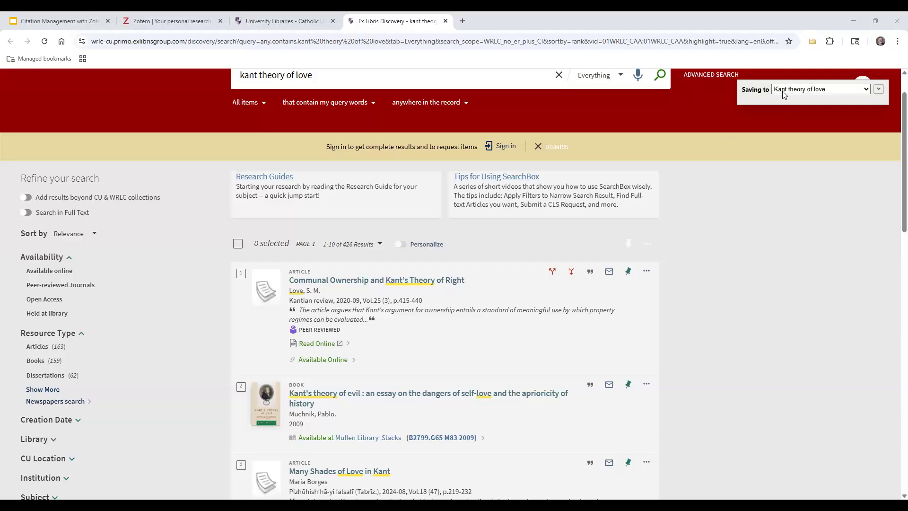
Save the page of results into the 'Kant theory of love' collection
{"action": "left_click", "coordinate": [867, 90]}
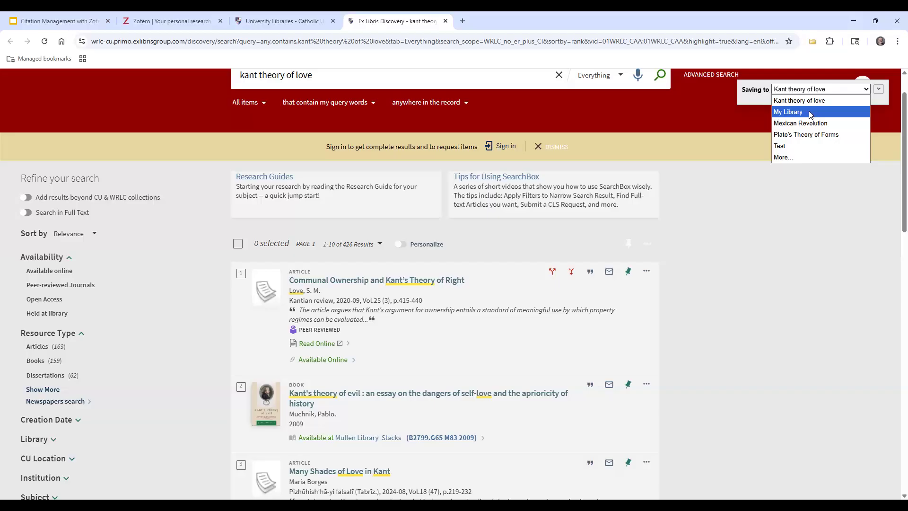
{"action": "left_click", "coordinate": [829, 91]}
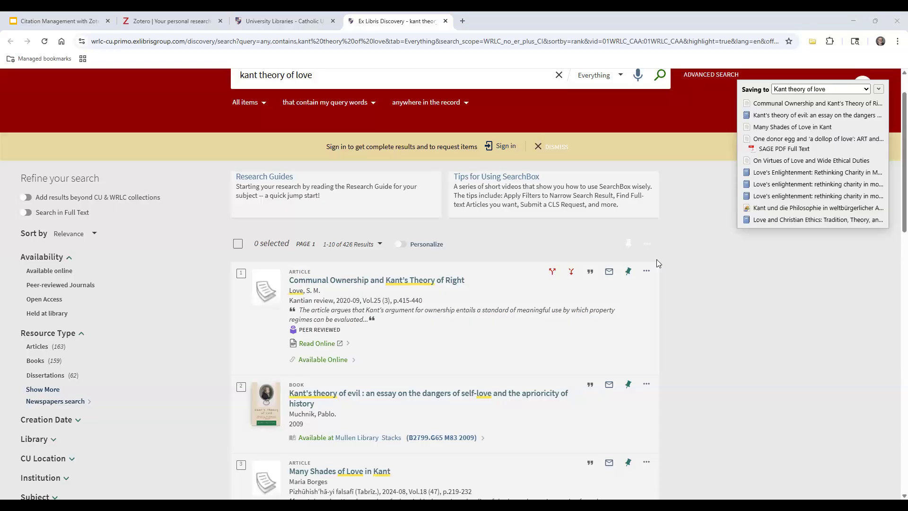
{"action": "left_click", "coordinate": [341, 95]}
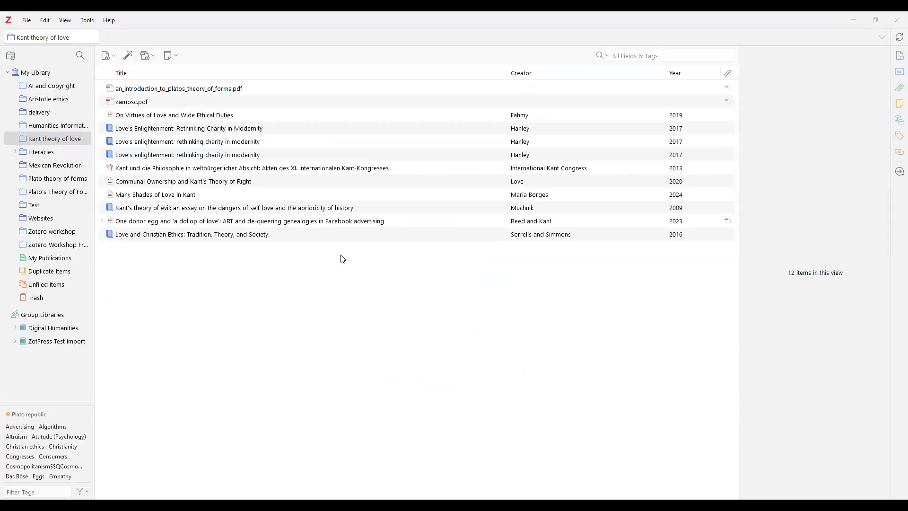
Select the 2017 book 'Love's Enlightenment' and scroll through its metadata and abstract
{"action": "left_click", "coordinate": [273, 128]}
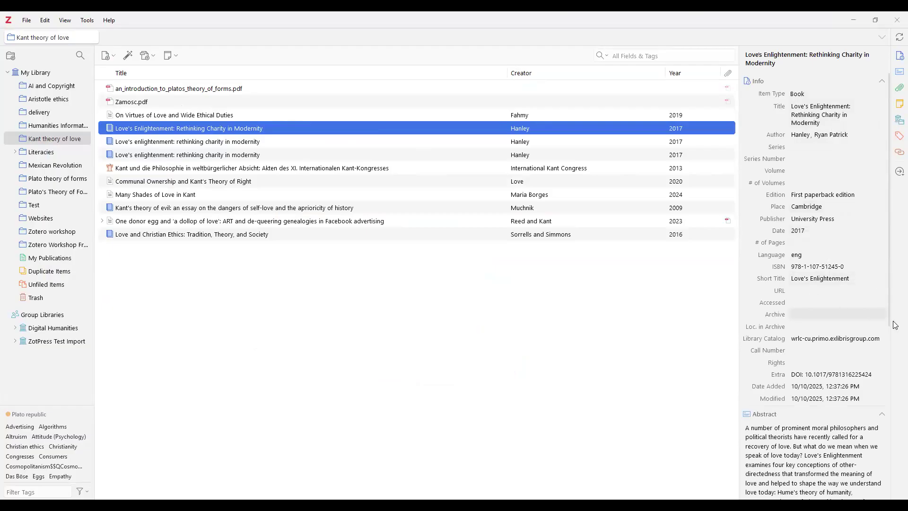
{"action": "left_click", "coordinate": [890, 342]}
{"action": "left_click_drag", "start_coordinate": [892, 339], "coordinate": [891, 403]}
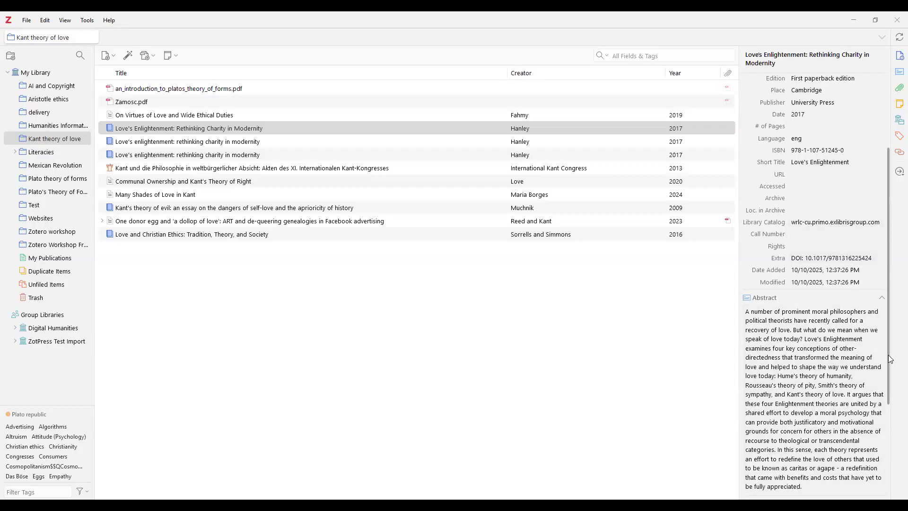
{"action": "left_click_drag", "start_coordinate": [889, 361], "coordinate": [890, 455]}
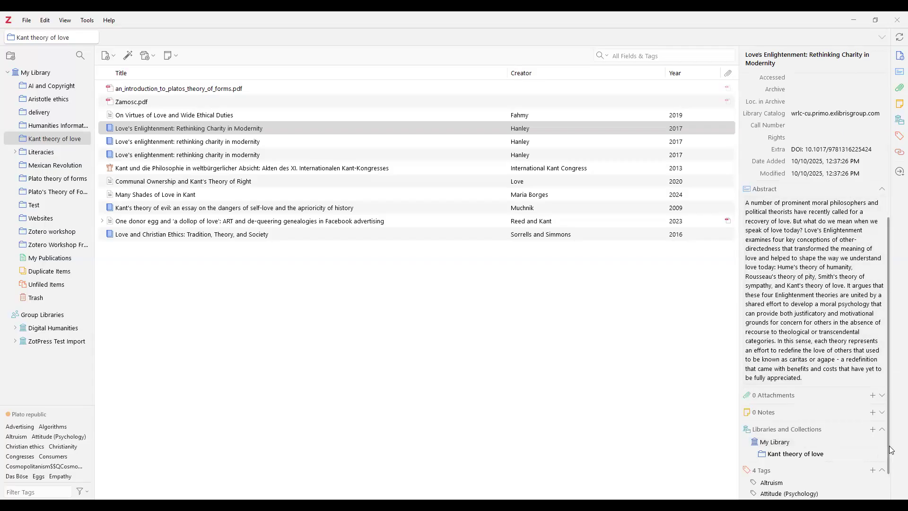
{"action": "left_click_drag", "start_coordinate": [887, 456], "coordinate": [888, 272]}
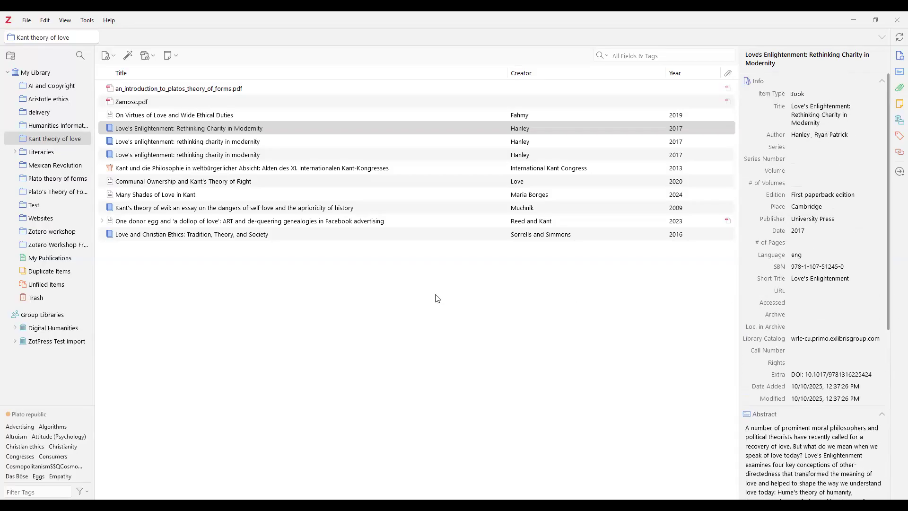
Compare the three 2017 'Love's Enlightenment' records
{"action": "left_click", "coordinate": [258, 129]}
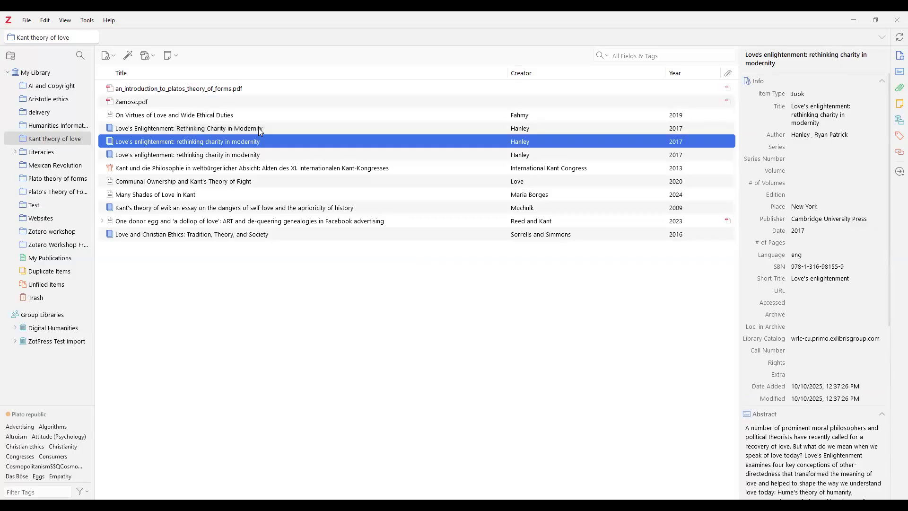
{"action": "left_click", "coordinate": [260, 142]}
{"action": "left_click", "coordinate": [258, 129]}
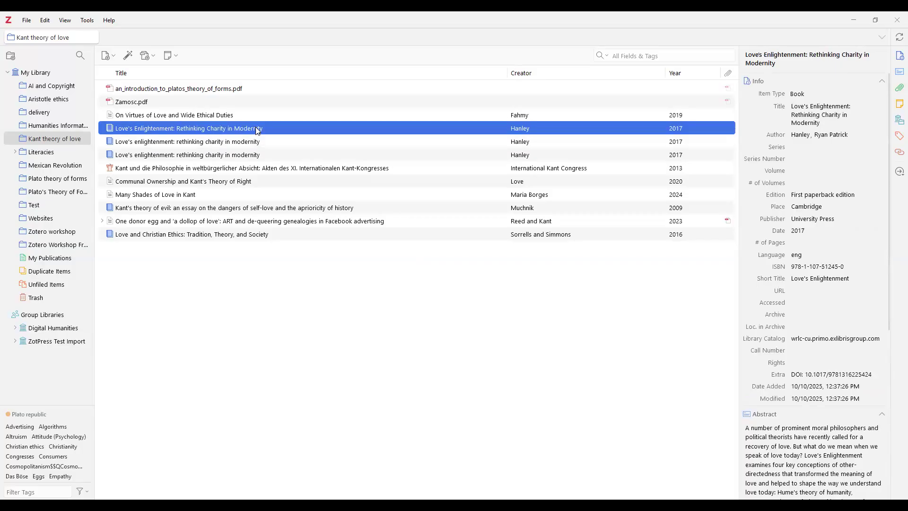
{"action": "left_click", "coordinate": [259, 143]}
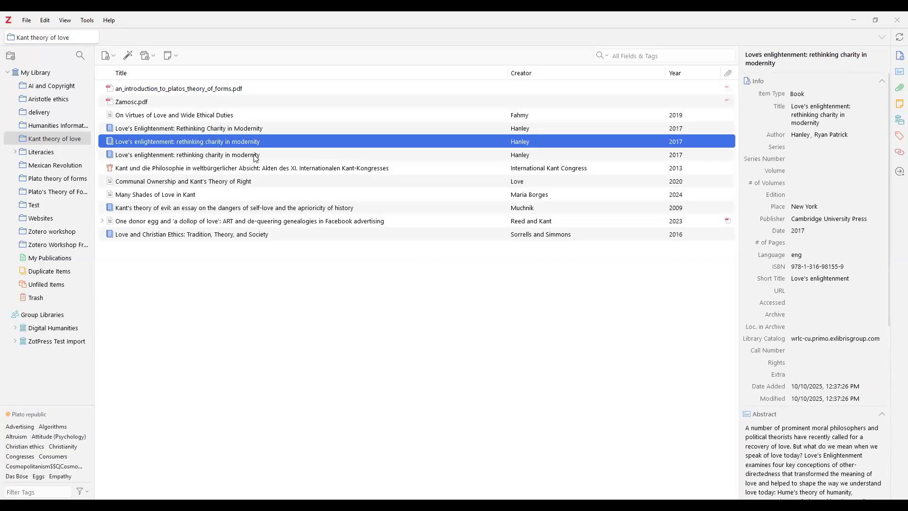
{"action": "left_click", "coordinate": [256, 156]}
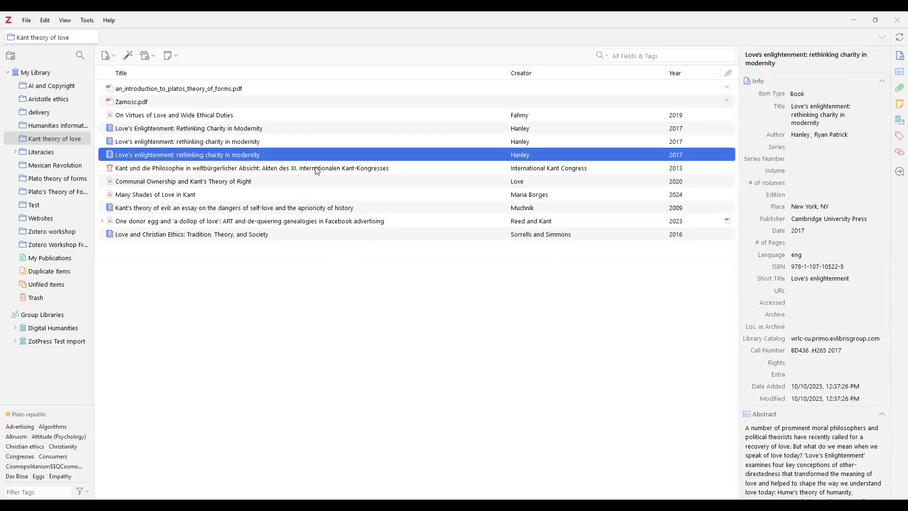
Review the Kant und die Philosophie conference record, then reselect 'Love's Enlightenment'
{"action": "left_click", "coordinate": [210, 170]}
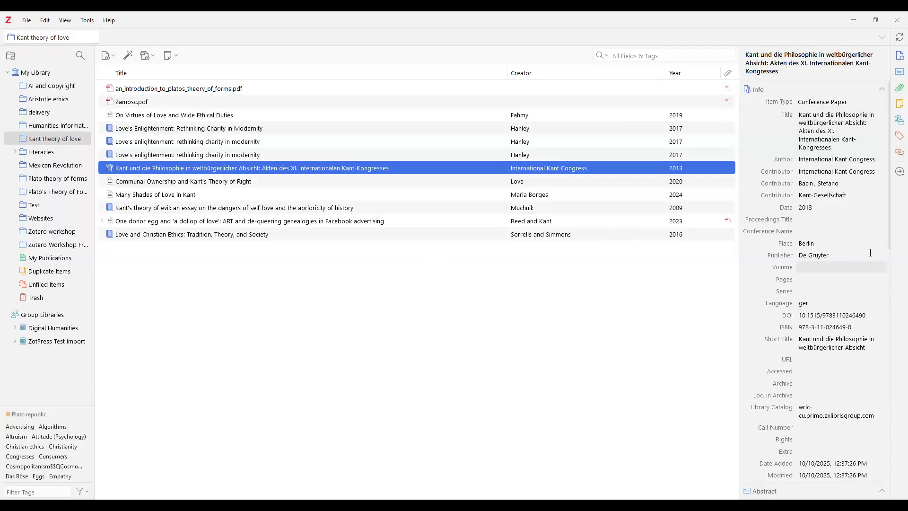
{"action": "left_click_drag", "start_coordinate": [889, 244], "coordinate": [889, 272]}
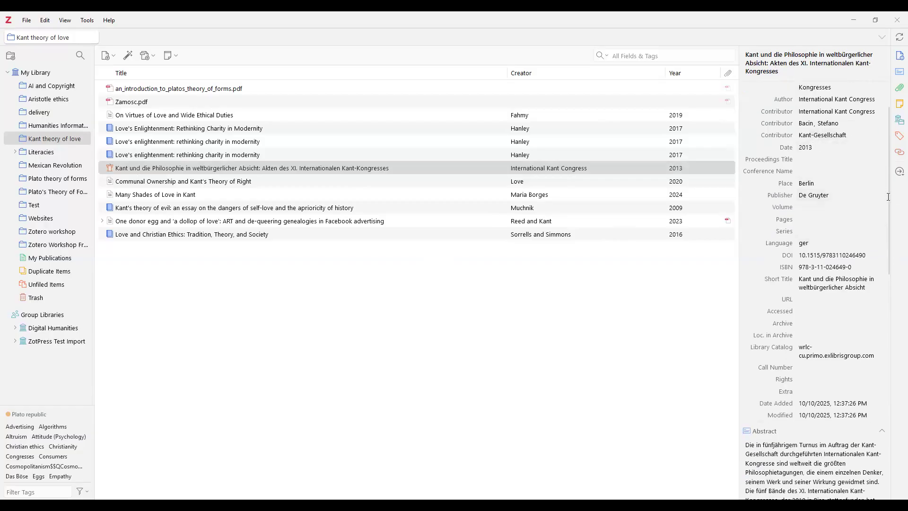
{"action": "scroll", "coordinate": [891, 199], "scroll_direction": "up", "scroll_amount": 2}
{"action": "scroll", "coordinate": [891, 198], "scroll_direction": "down", "scroll_amount": 3}
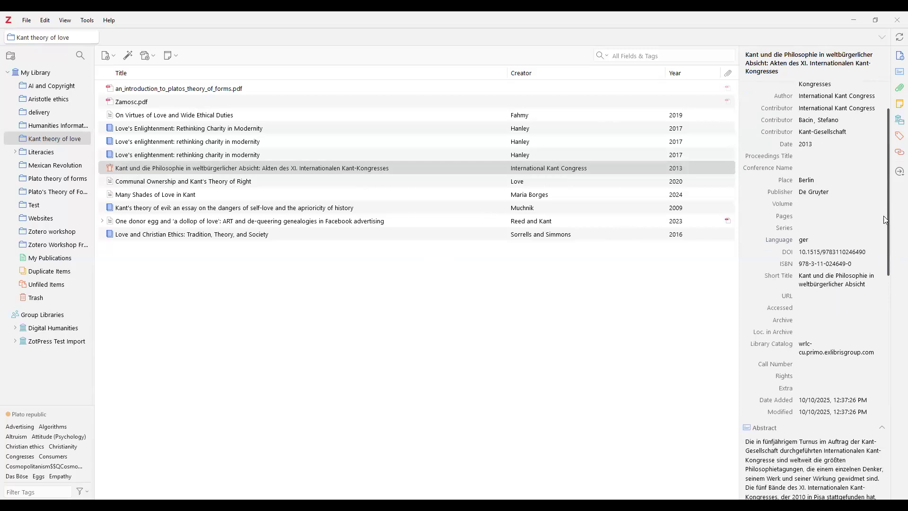
{"action": "scroll", "coordinate": [886, 244], "scroll_direction": "down", "scroll_amount": 3}
{"action": "left_click_drag", "start_coordinate": [886, 246], "coordinate": [890, 432]}
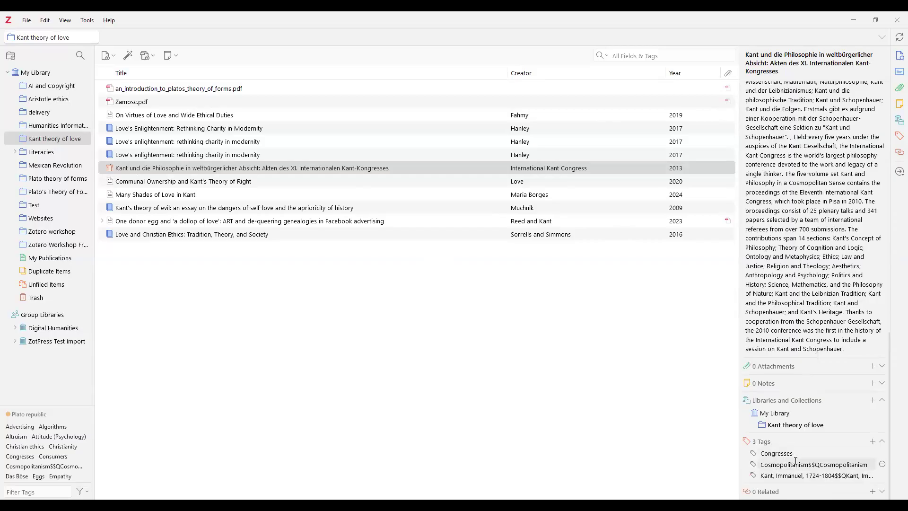
{"action": "left_click_drag", "start_coordinate": [889, 443], "coordinate": [863, 195]}
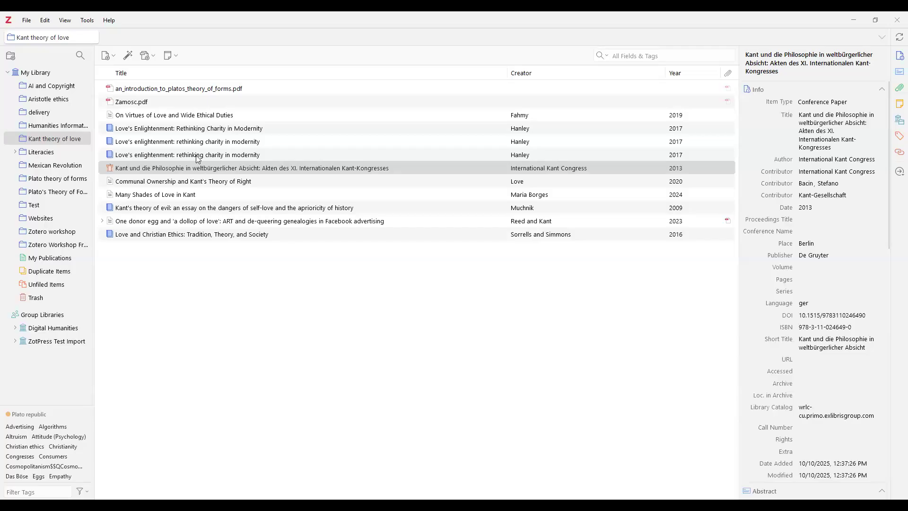
{"action": "left_click", "coordinate": [230, 130]}
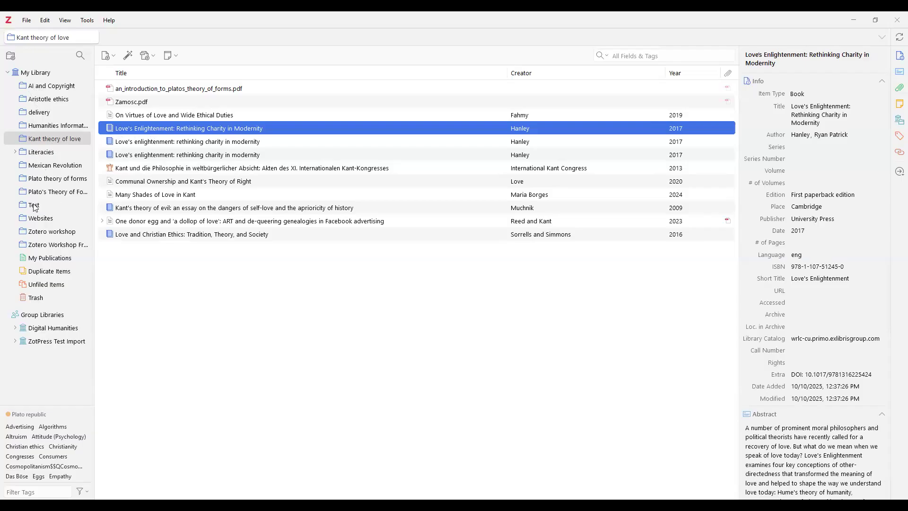
Show Duplicate Items and scroll down to the Hanley 'Love's Enlightenment' entries
{"action": "left_click", "coordinate": [45, 274]}
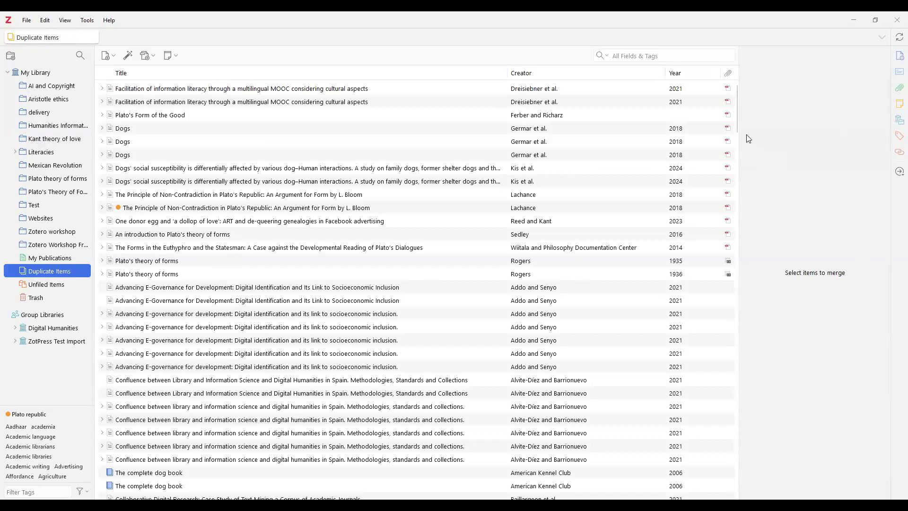
{"action": "left_click_drag", "start_coordinate": [736, 132], "coordinate": [724, 241]}
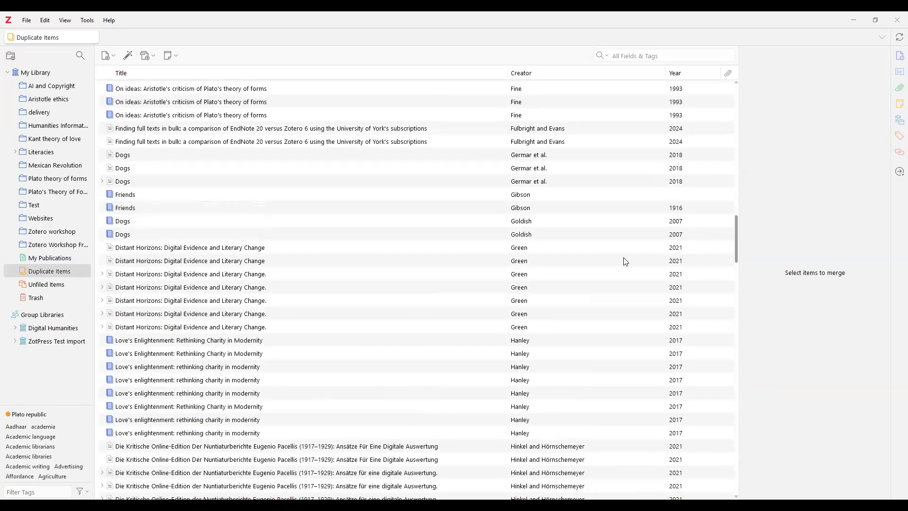
Compare the duplicate sets and make 10/10/2024 11:55:03 AM master for the capitalised set
{"action": "left_click", "coordinate": [233, 343]}
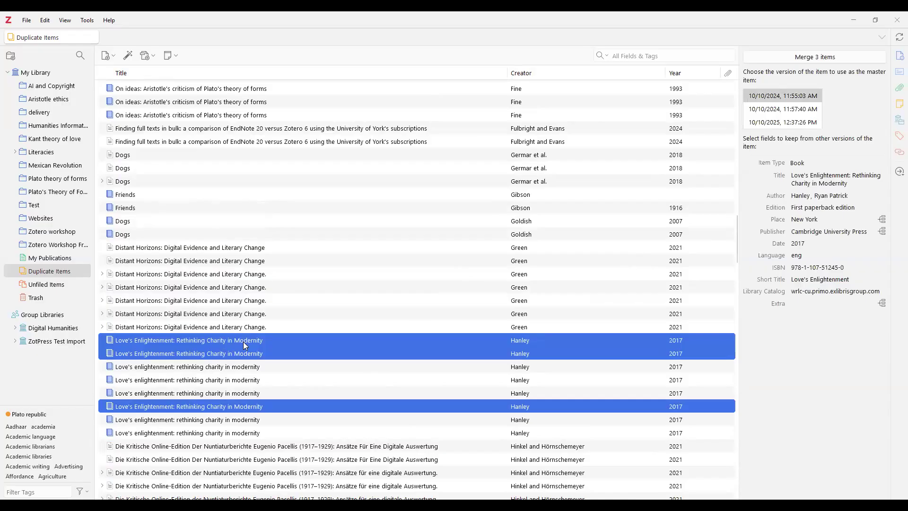
{"action": "left_click", "coordinate": [212, 372]}
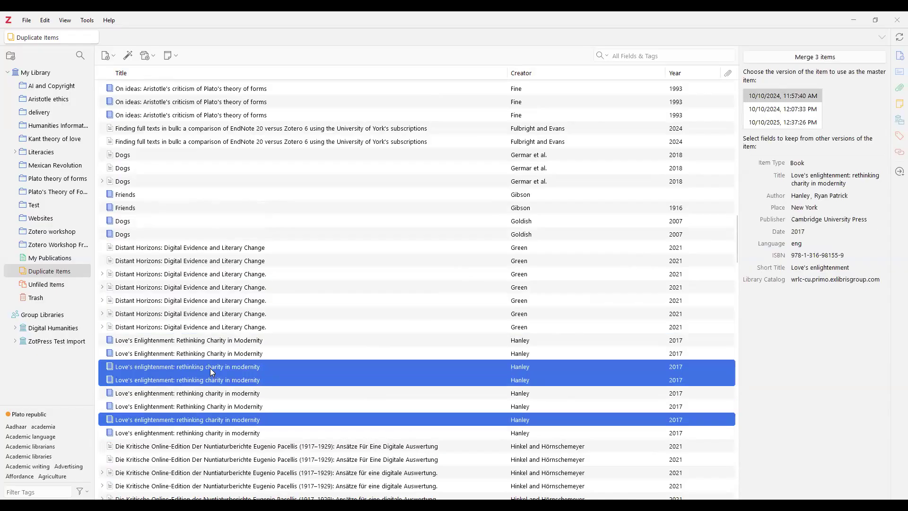
{"action": "left_click", "coordinate": [223, 346]}
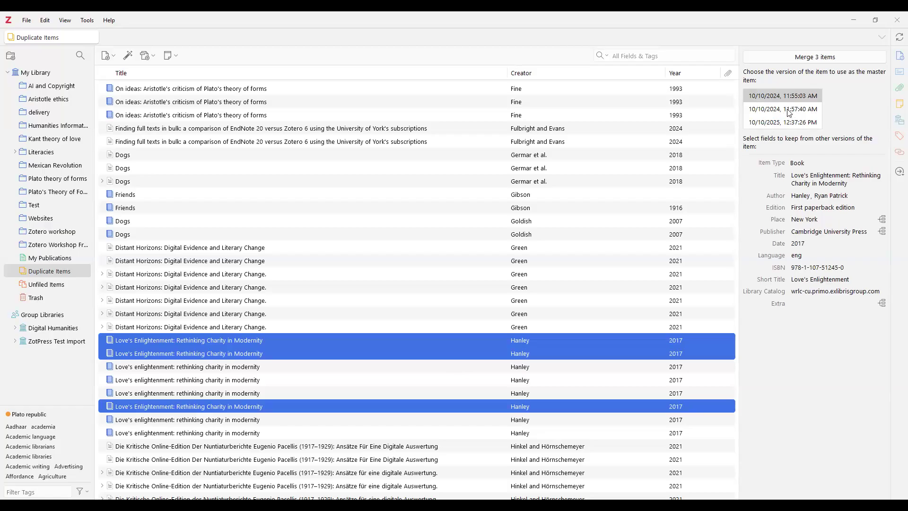
{"action": "left_click", "coordinate": [770, 122]}
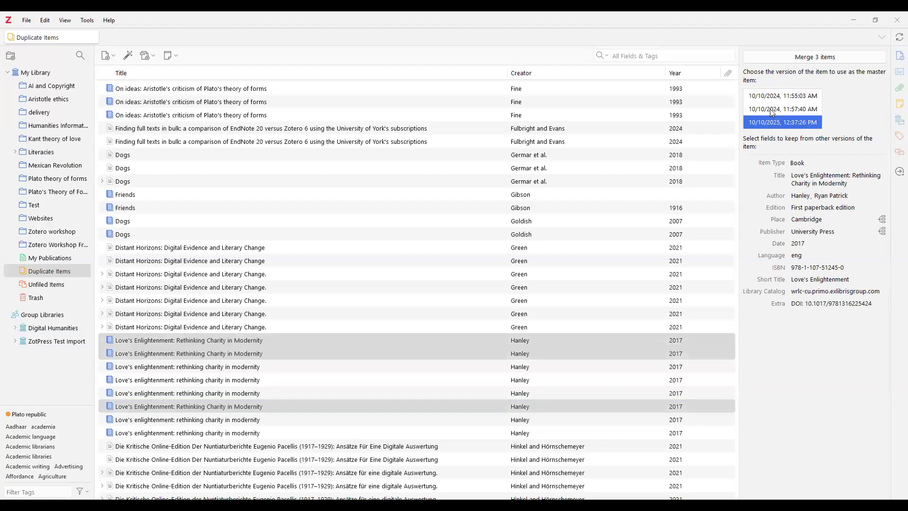
{"action": "left_click", "coordinate": [775, 97]}
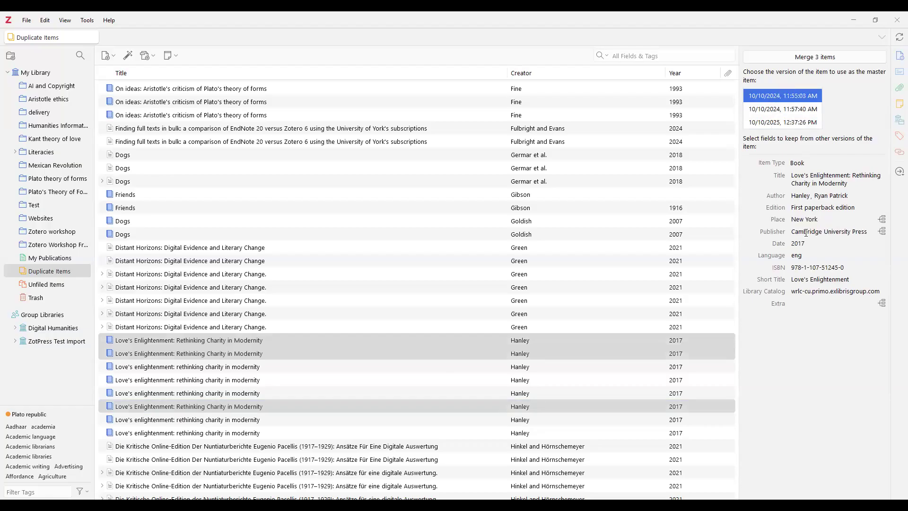
Make the 10/10/2024 11:57:40 AM version master for the lowercase 'Love's enlightenment' duplicates
{"action": "left_click", "coordinate": [254, 369]}
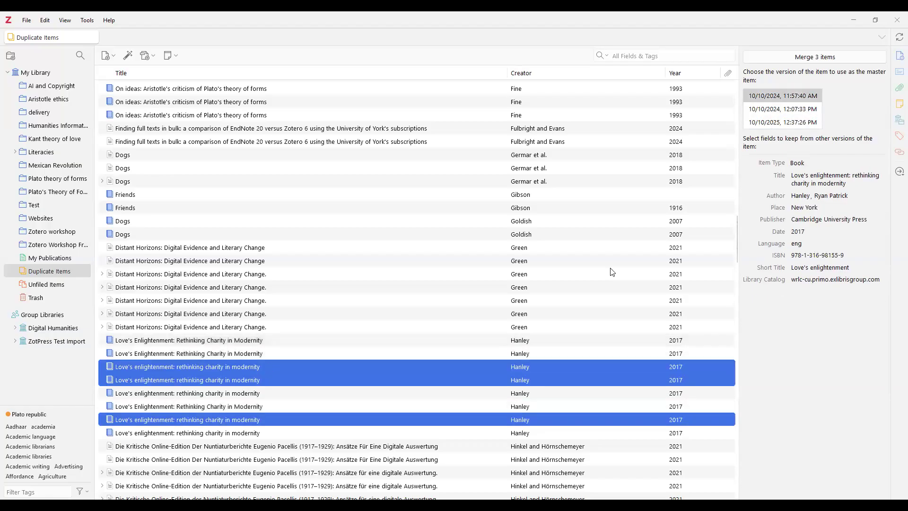
{"action": "left_click", "coordinate": [768, 110]}
{"action": "left_click", "coordinate": [767, 124]}
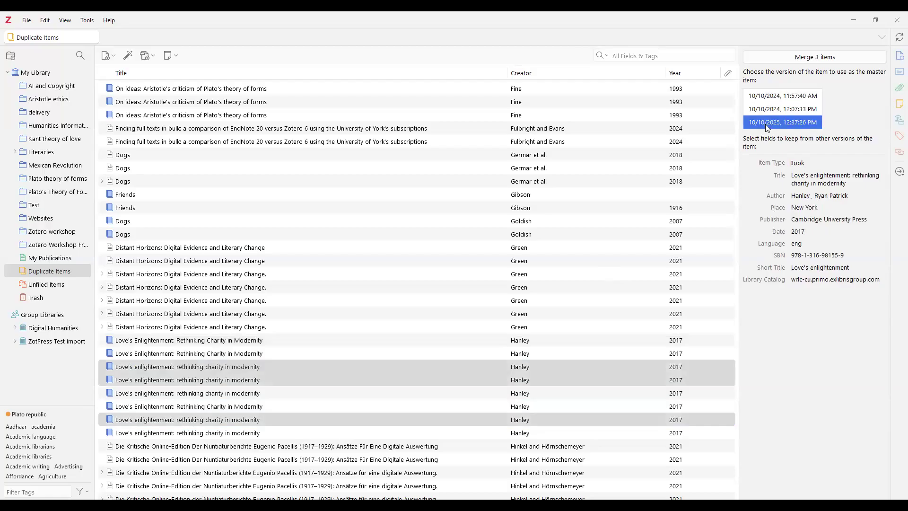
{"action": "left_click", "coordinate": [767, 97]}
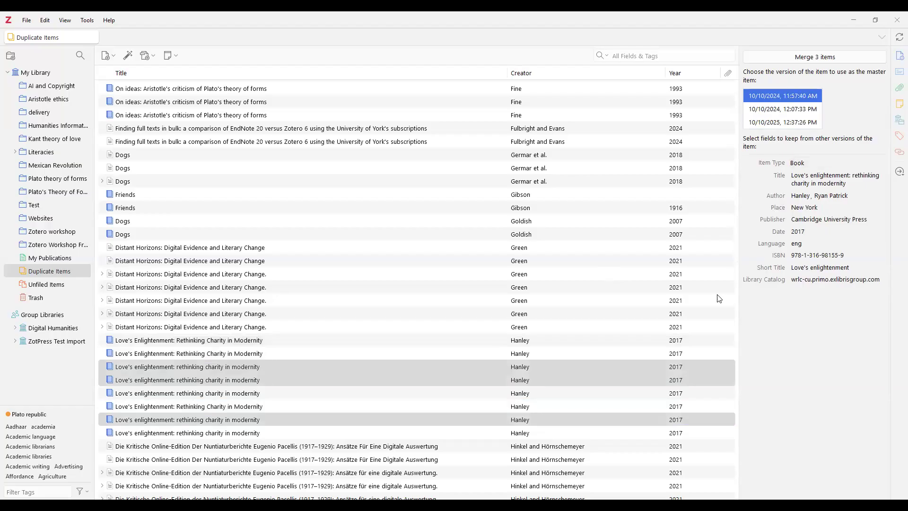
Move the three capitalised 'Love's Enlightenment' duplicate records to the trash
{"action": "left_click", "coordinate": [116, 369]}
{"action": "right_click", "coordinate": [147, 368]}
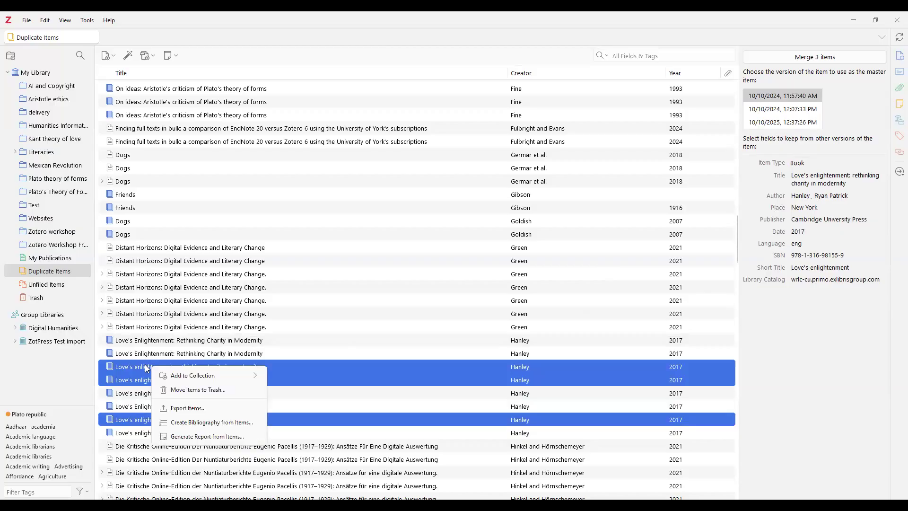
{"action": "key", "text": "Escape"}
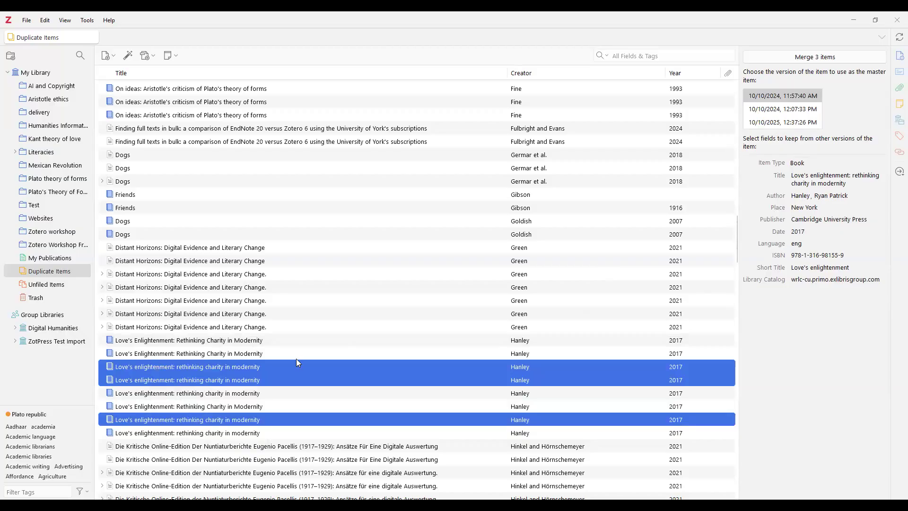
{"action": "left_click", "coordinate": [165, 353]}
{"action": "left_click", "coordinate": [169, 367]}
{"action": "left_click", "coordinate": [182, 339]}
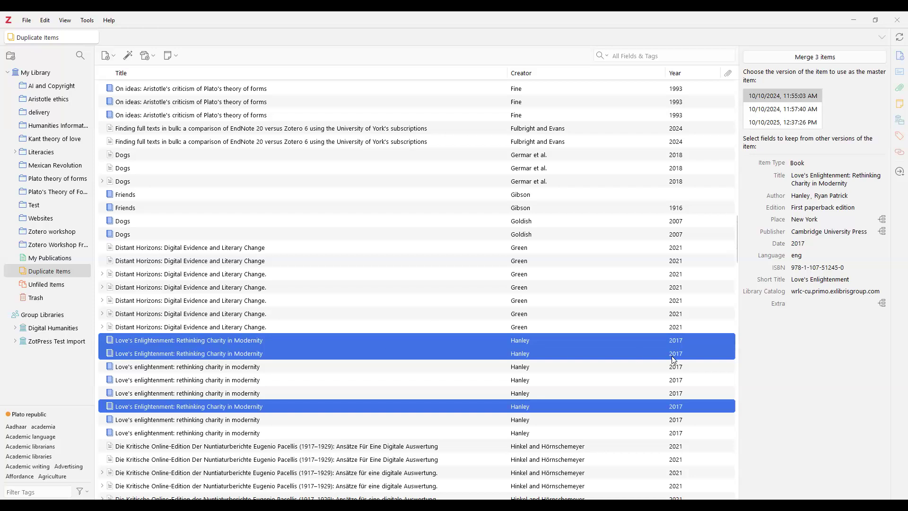
{"action": "key", "text": "Delete"}
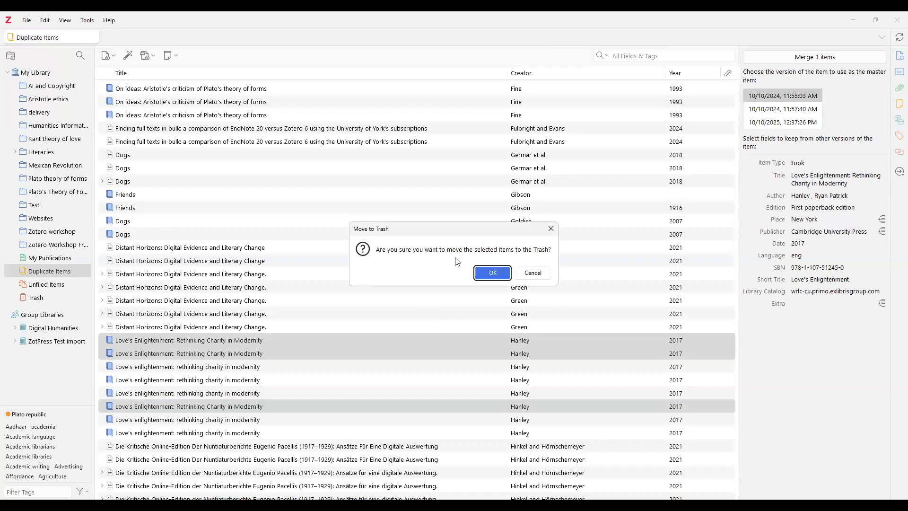
{"action": "left_click", "coordinate": [491, 273]}
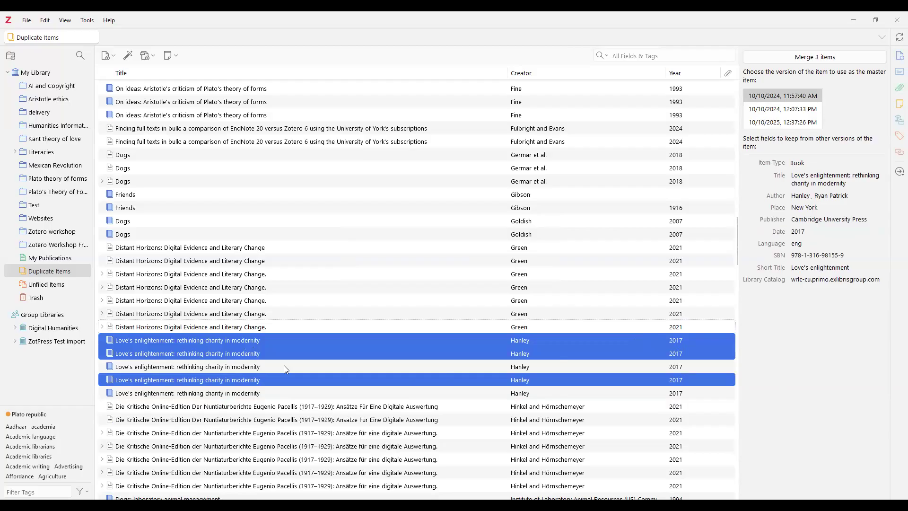
{"action": "left_click", "coordinate": [266, 366]}
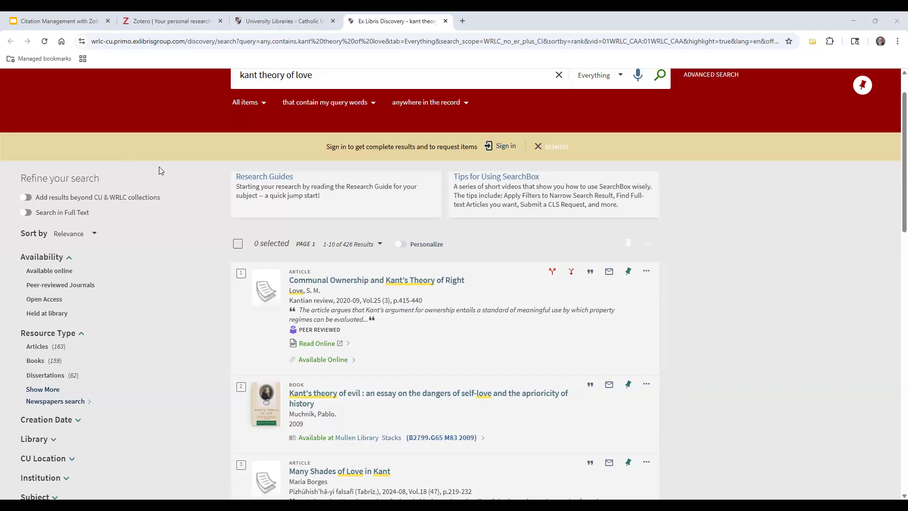
Search the library databases for 'library and information' and open Library & Information Science Source
{"action": "left_click", "coordinate": [61, 44]}
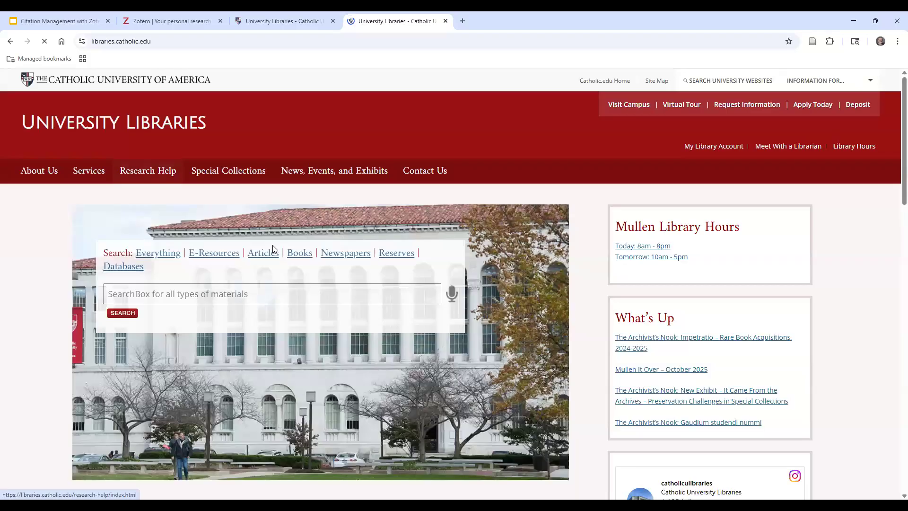
{"action": "left_click", "coordinate": [124, 266]}
{"action": "left_click", "coordinate": [152, 289]}
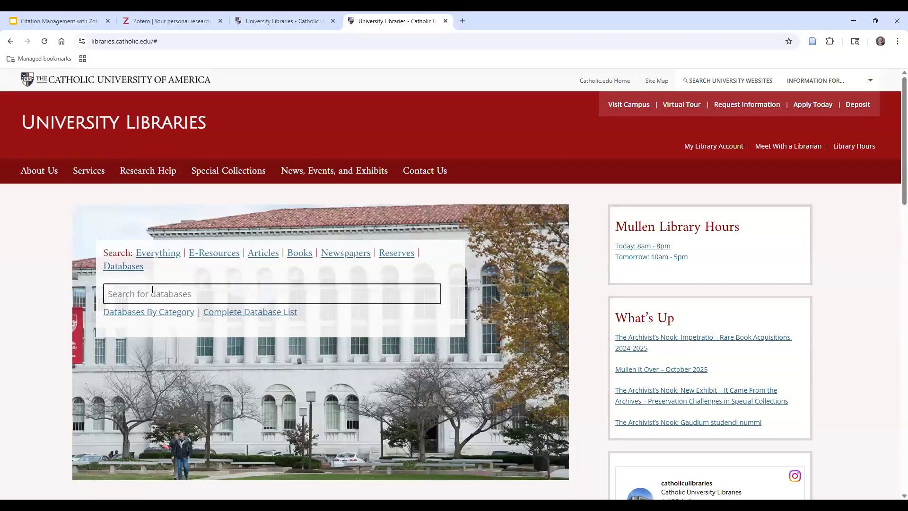
{"action": "type", "text": "library and infor"}
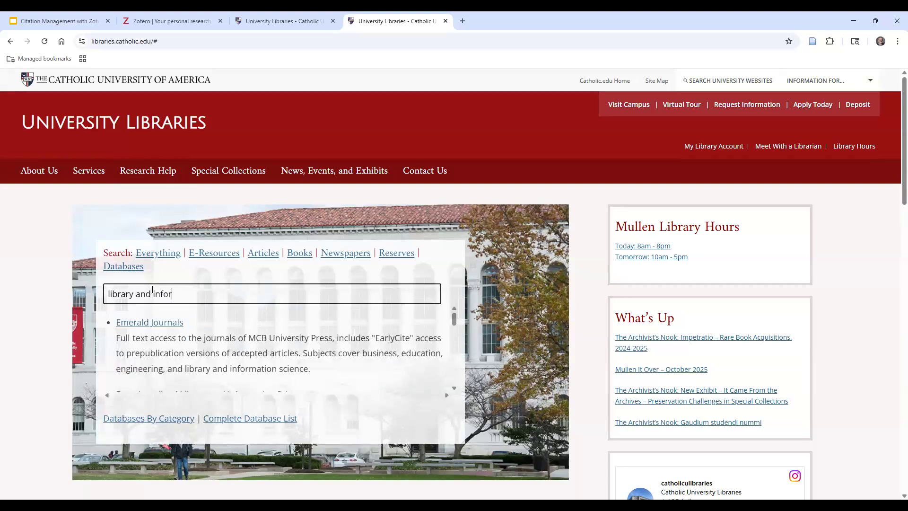
{"action": "type", "text": "mation"}
{"action": "scroll", "coordinate": [232, 327], "scroll_direction": "down", "scroll_amount": 4}
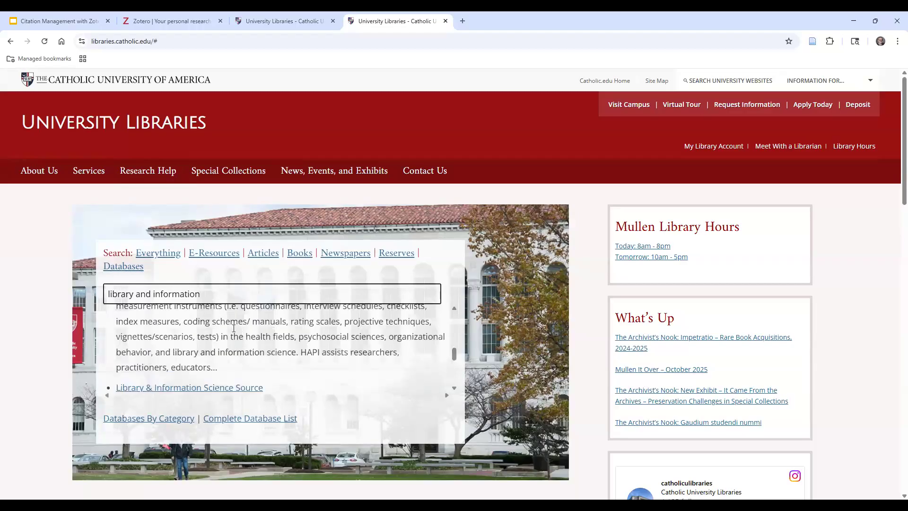
{"action": "scroll", "coordinate": [234, 328], "scroll_direction": "down", "scroll_amount": 2}
{"action": "left_click", "coordinate": [224, 339]}
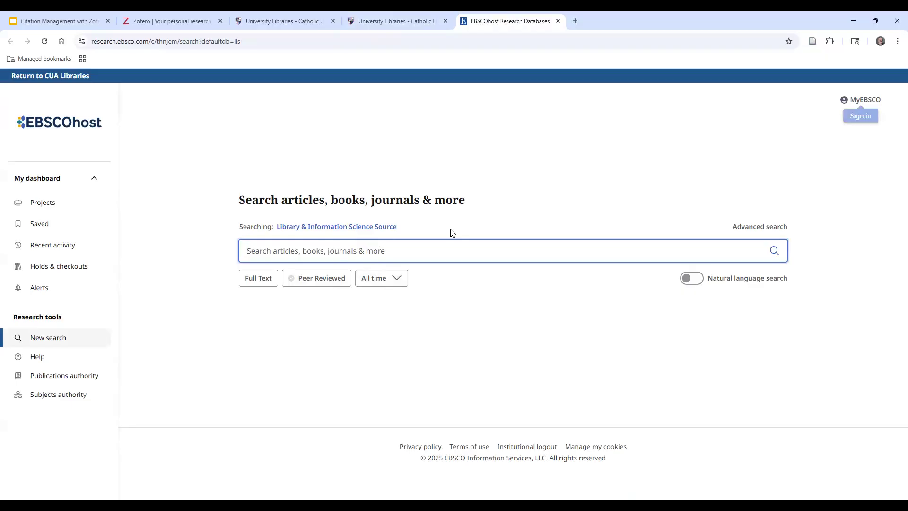
Add Philosopher's Index to the searched EBSCOhost databases alongside Library & Information Science Source
{"action": "left_click", "coordinate": [381, 226]}
{"action": "left_click", "coordinate": [458, 413]}
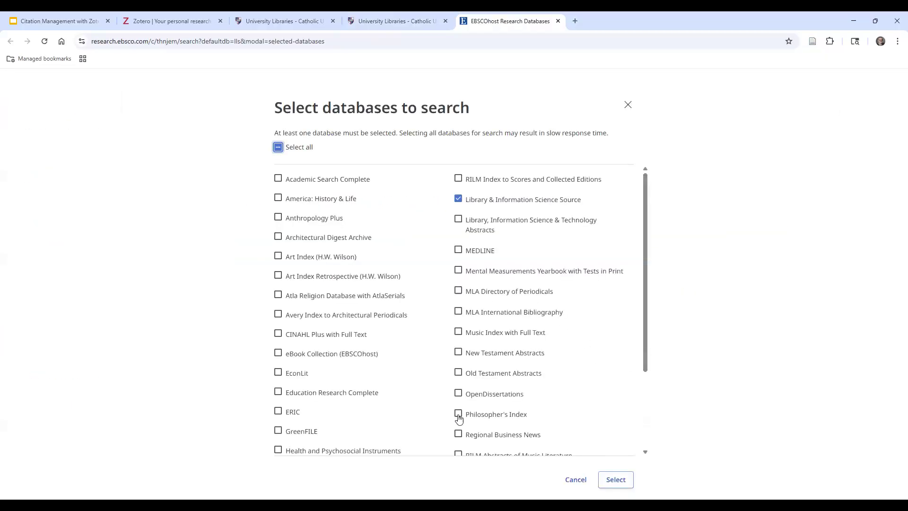
{"action": "left_click", "coordinate": [625, 484]}
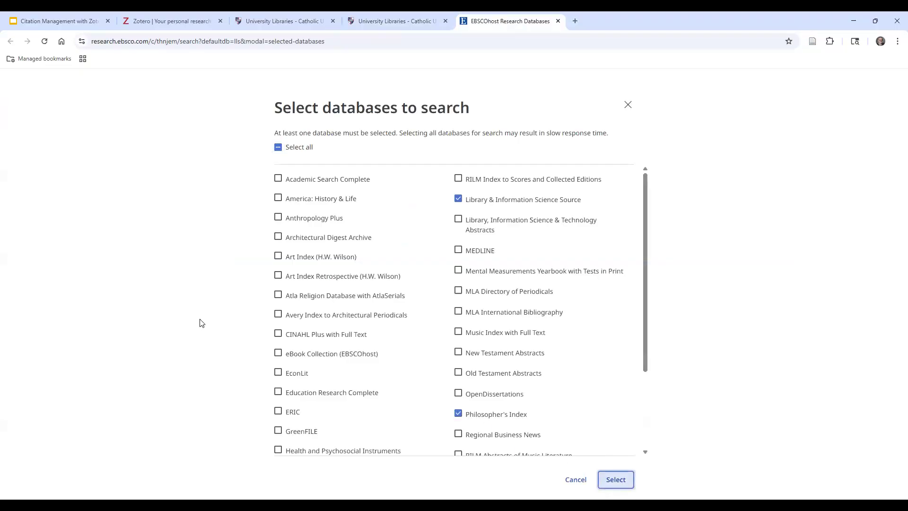
Search for 'kant theory of love' and dismiss the multi-select tip, bringing up 1,358 results
{"action": "left_click", "coordinate": [278, 254]}
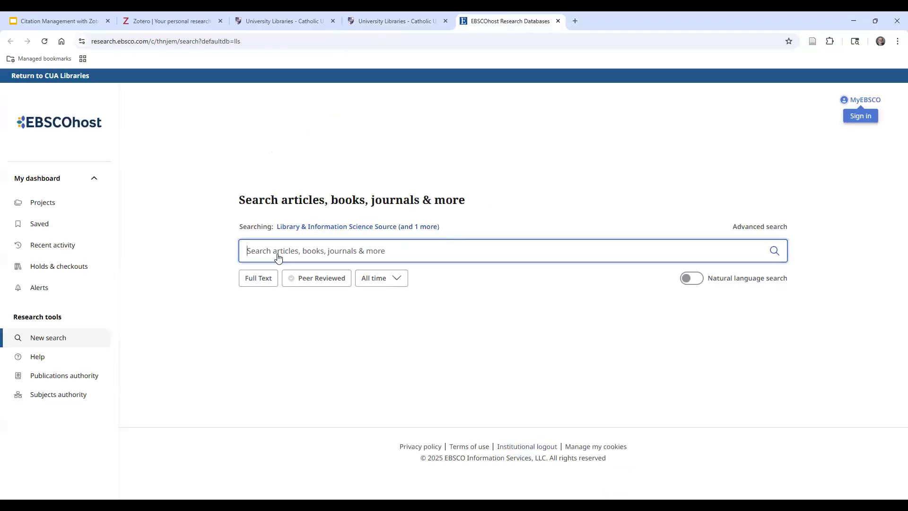
{"action": "type", "text": "kant theory of love"}
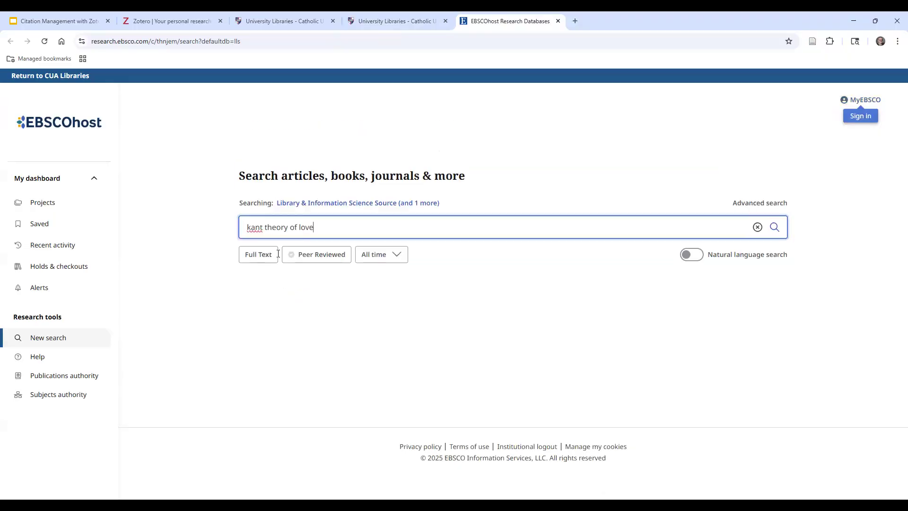
{"action": "key", "text": "Return"}
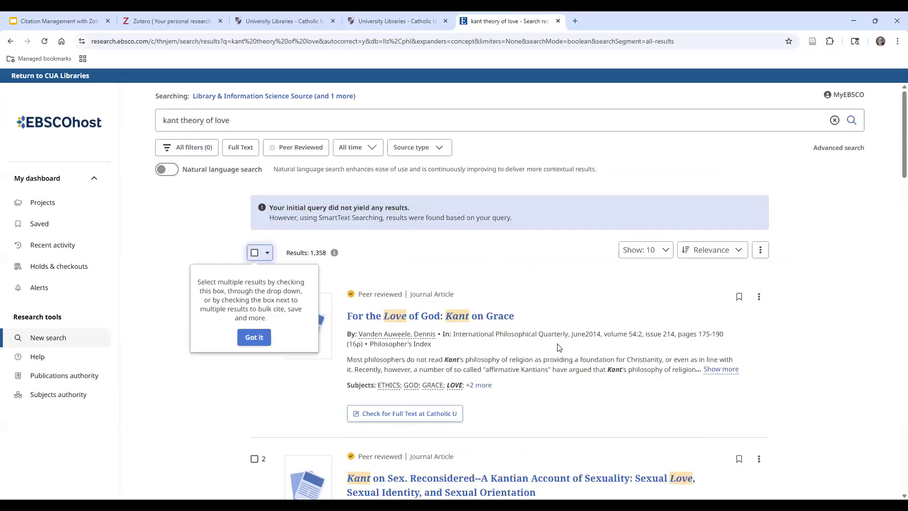
{"action": "left_click", "coordinate": [806, 330]}
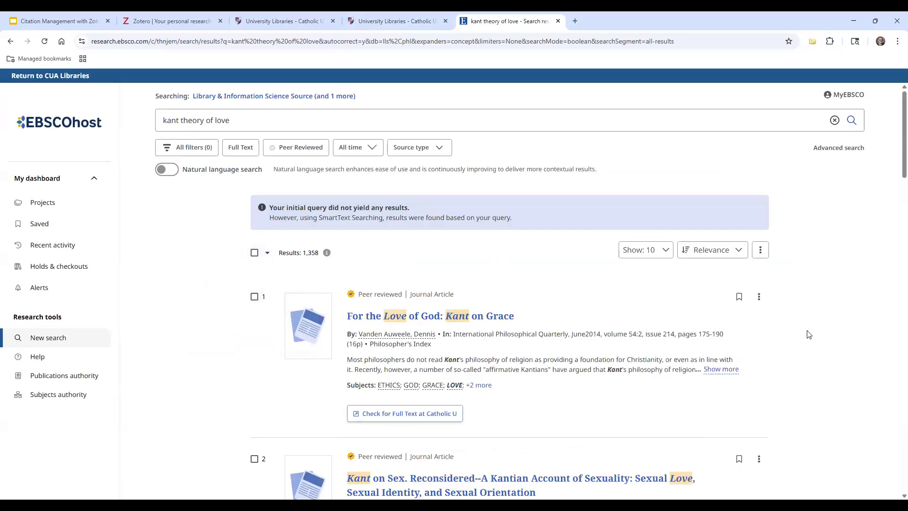
{"action": "scroll", "coordinate": [831, 329], "scroll_direction": "down", "scroll_amount": 1}
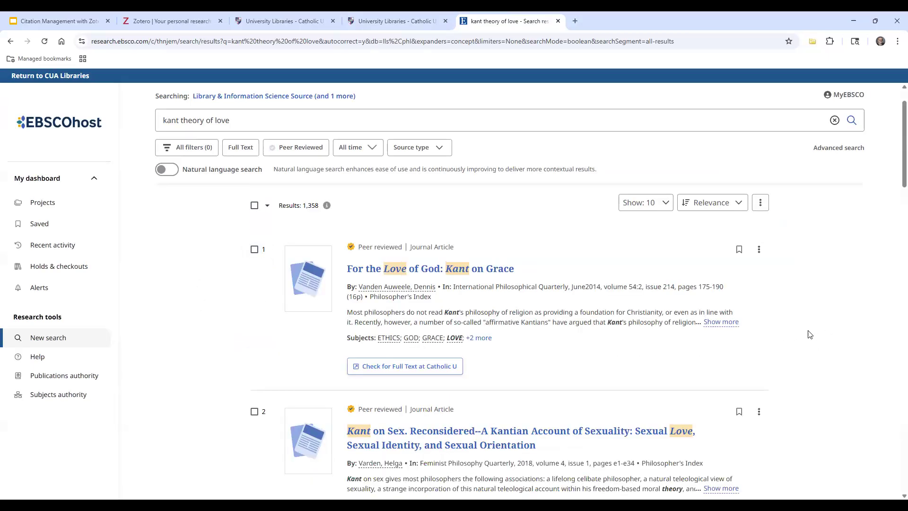
{"action": "scroll", "coordinate": [843, 286], "scroll_direction": "up", "scroll_amount": 1}
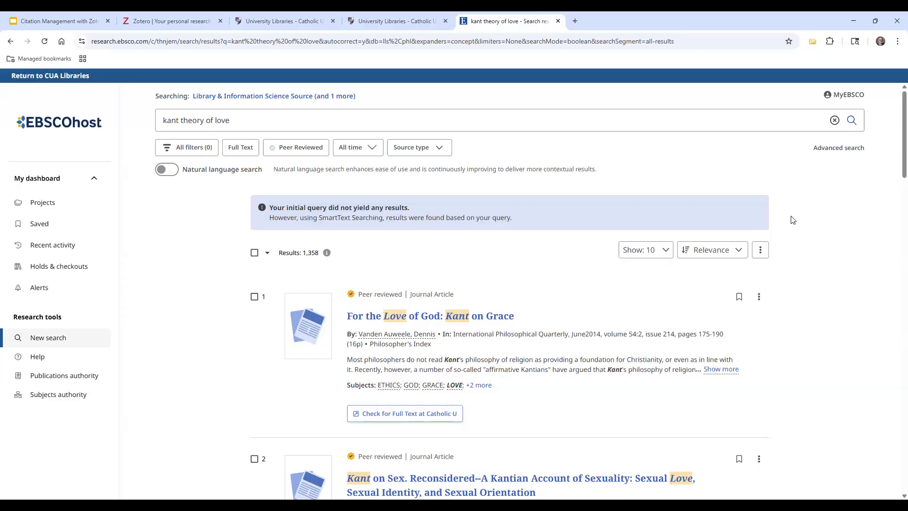
Save the page's ten results with the Zotero Connector into the 'Kant theory of love' collection
{"action": "left_click", "coordinate": [812, 42]}
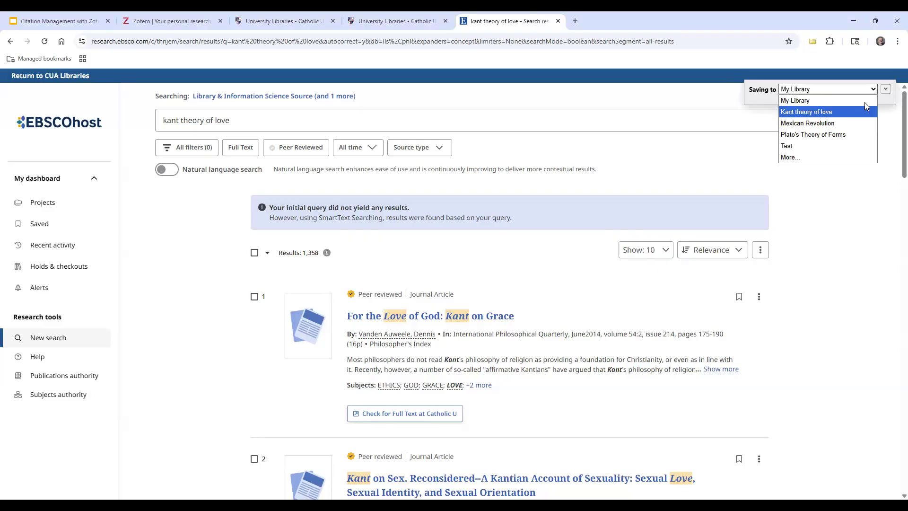
{"action": "left_click", "coordinate": [864, 103]}
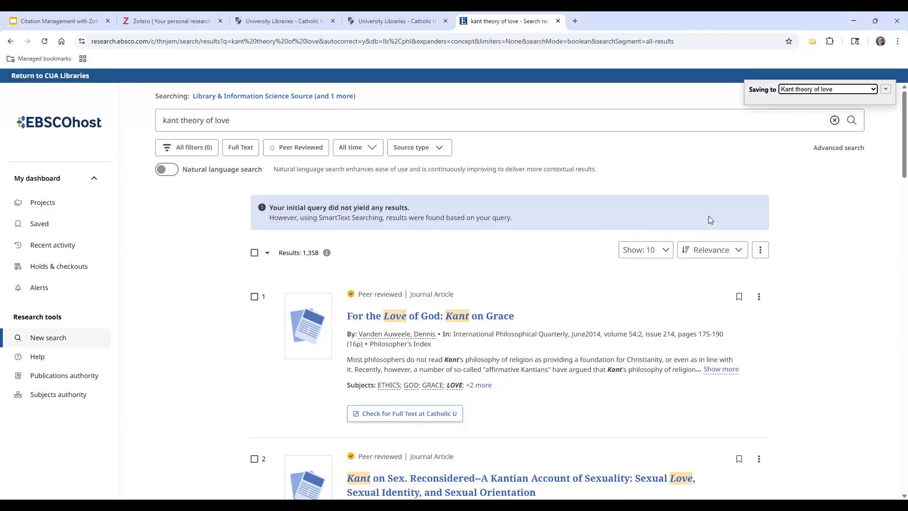
{"action": "left_click", "coordinate": [812, 45]}
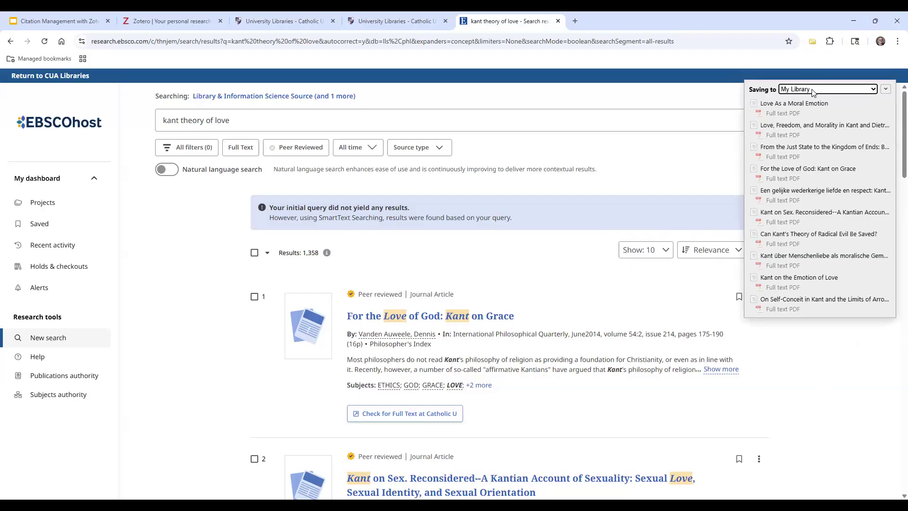
{"action": "left_click", "coordinate": [873, 89]}
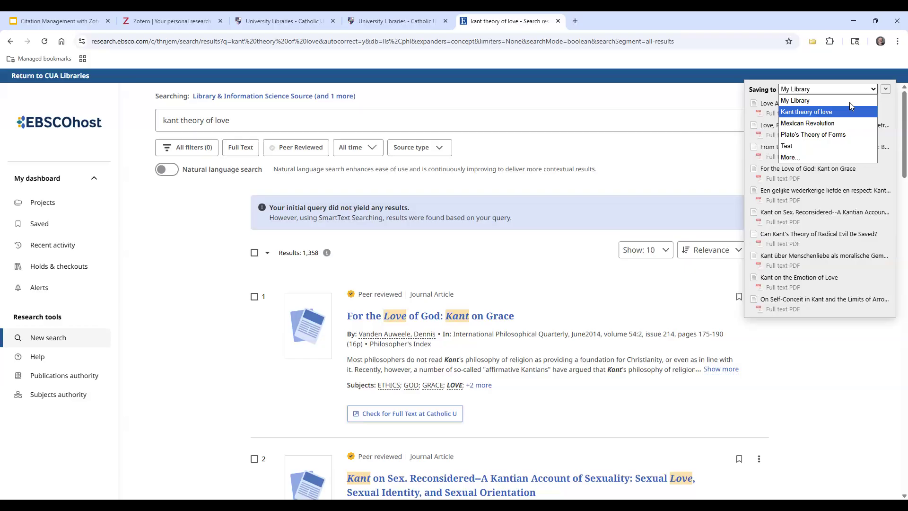
{"action": "left_click", "coordinate": [849, 111]}
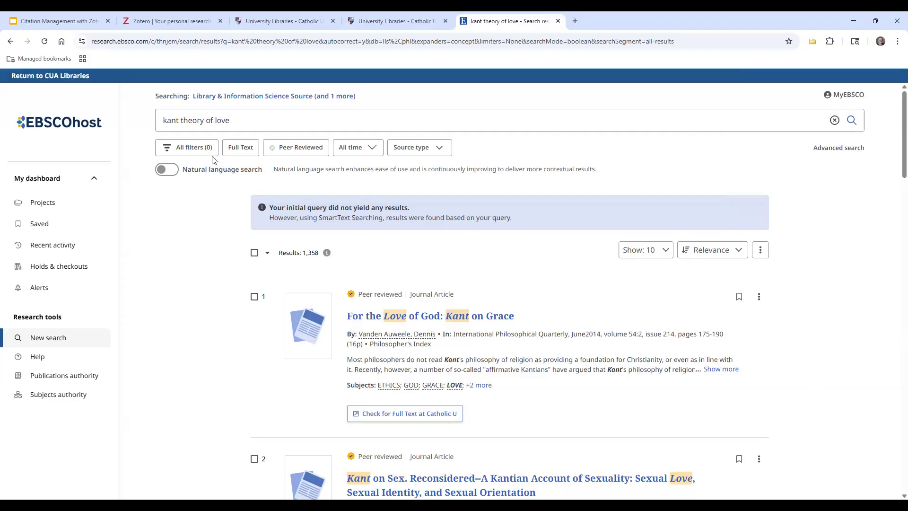
{"action": "left_click", "coordinate": [163, 44]}
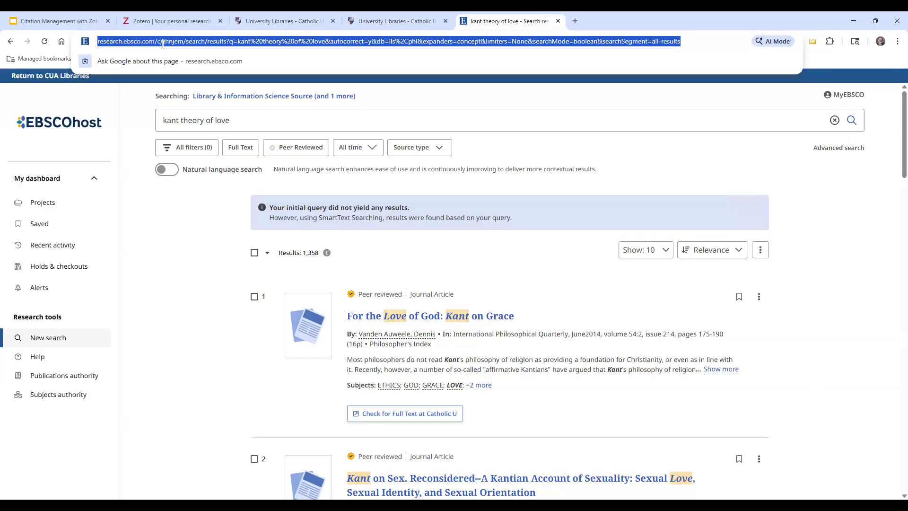
Reach Google Scholar through a Google search for 'google scholar' and open Settings > Library links
{"action": "type", "text": "google s"}
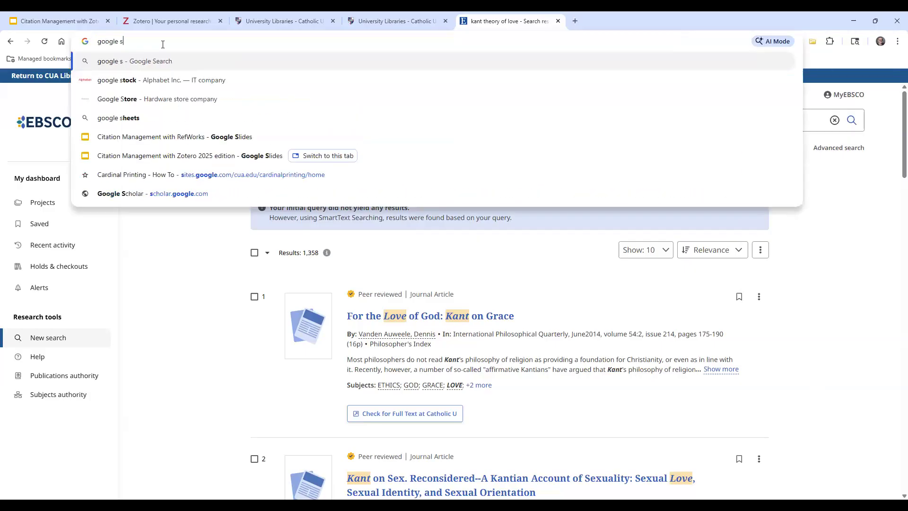
{"action": "type", "text": "cholar"}
{"action": "key", "text": "Return"}
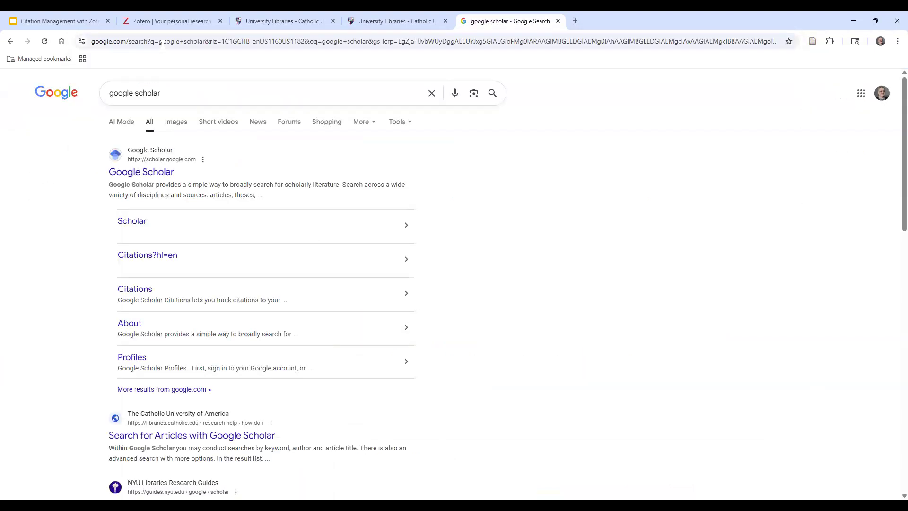
{"action": "left_click", "coordinate": [144, 176]}
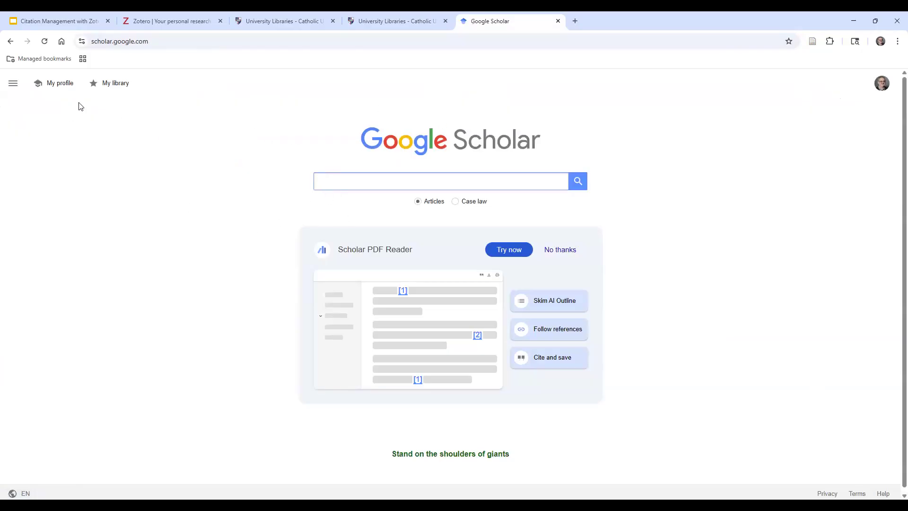
{"action": "left_click", "coordinate": [13, 88]}
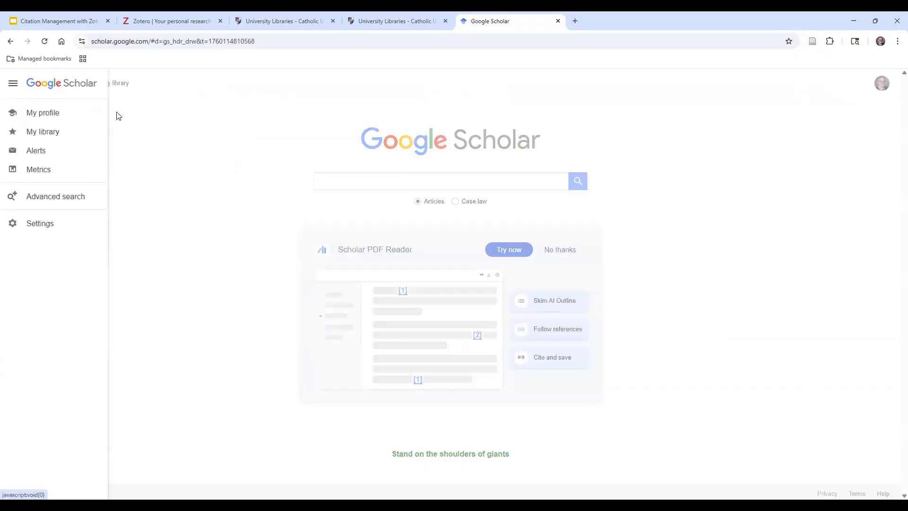
{"action": "left_click", "coordinate": [46, 229]}
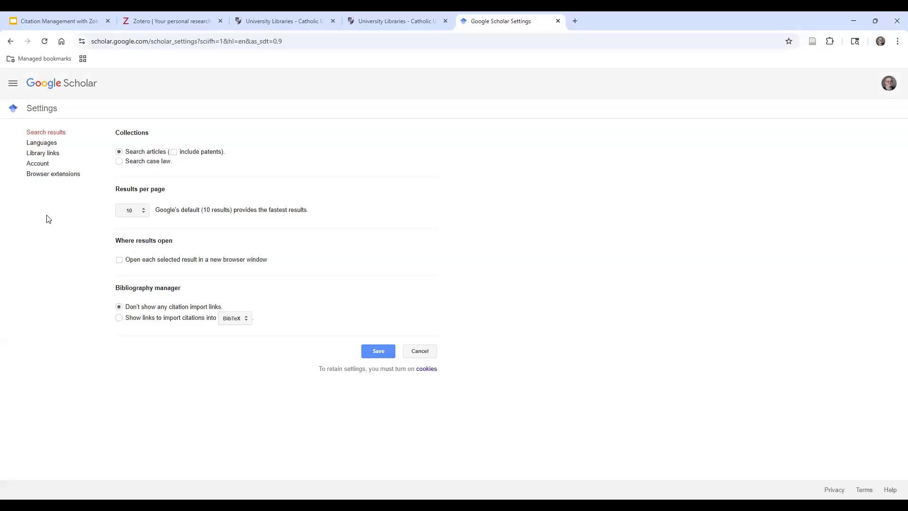
{"action": "left_click", "coordinate": [49, 156]}
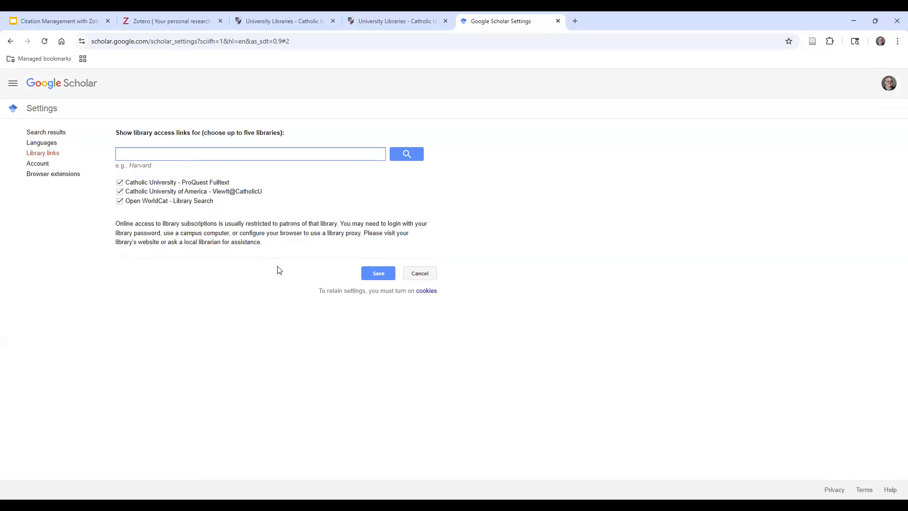
Save the library link settings and search Scholar for 'kant theory of love', about 554,000 results
{"action": "left_click", "coordinate": [372, 278]}
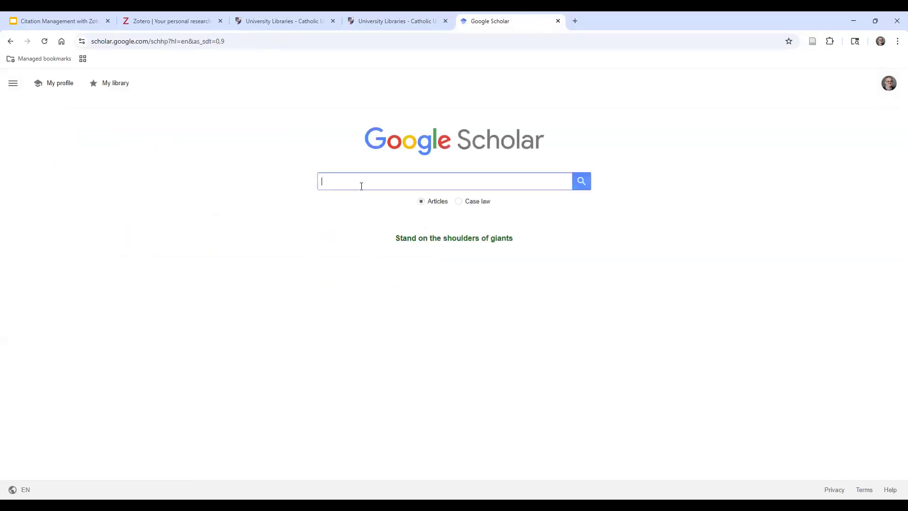
{"action": "type", "text": "kant "}
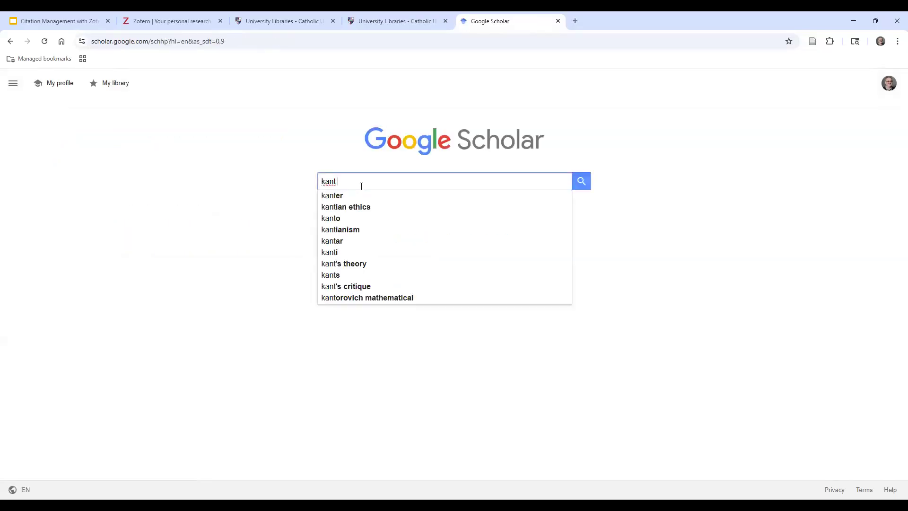
{"action": "type", "text": "theory of love"}
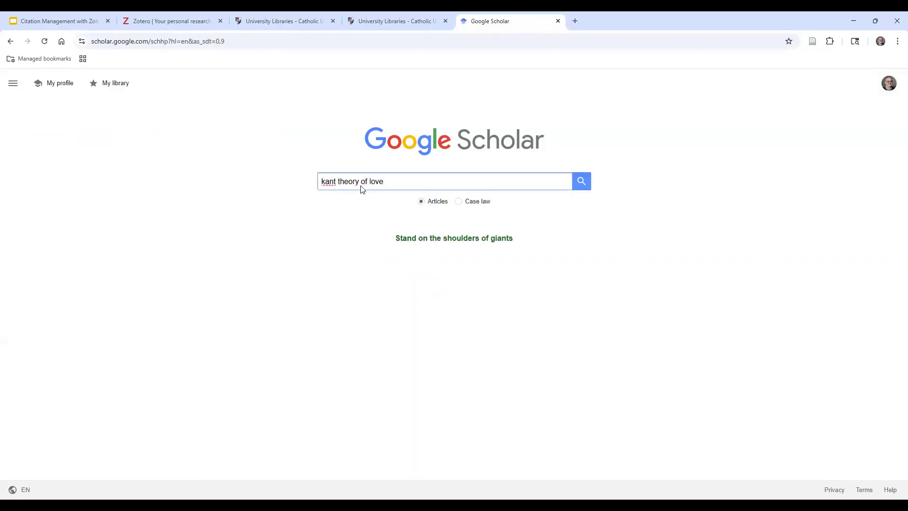
{"action": "key", "text": "Return"}
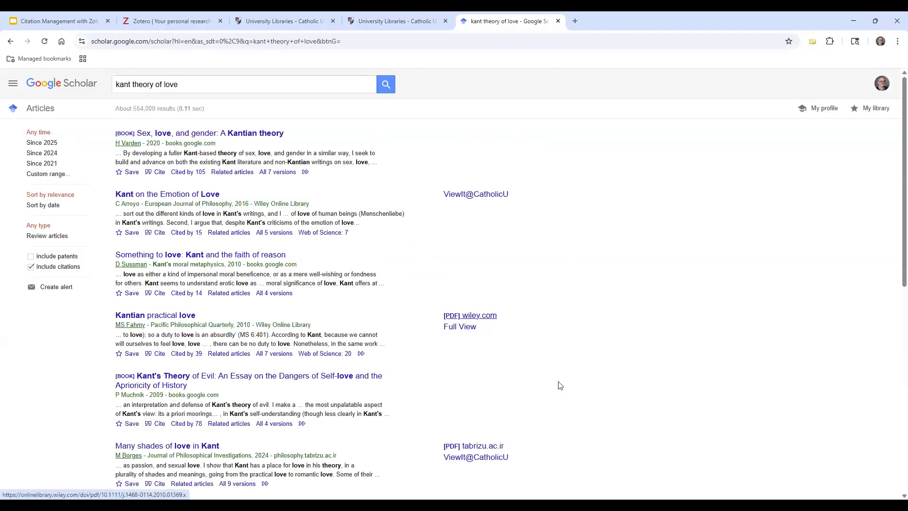
{"action": "scroll", "coordinate": [559, 385], "scroll_direction": "down", "scroll_amount": 2}
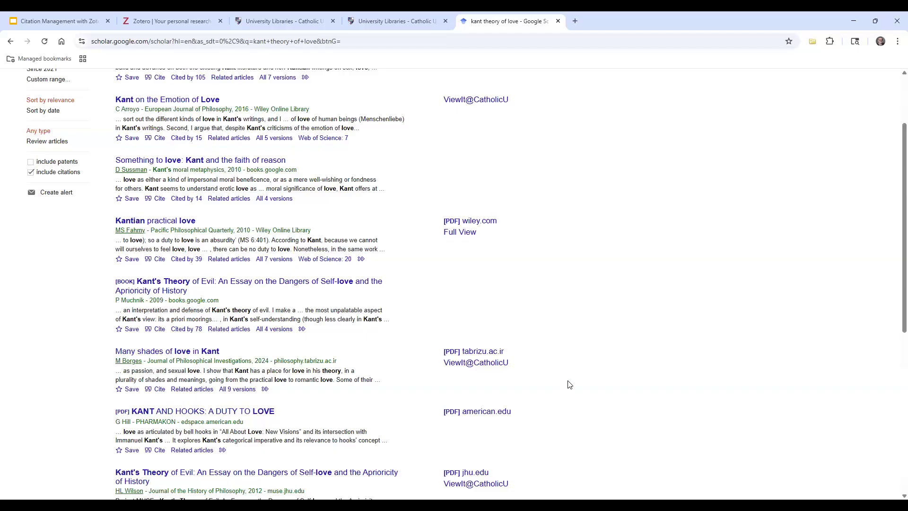
{"action": "scroll", "coordinate": [570, 385], "scroll_direction": "up", "scroll_amount": 2}
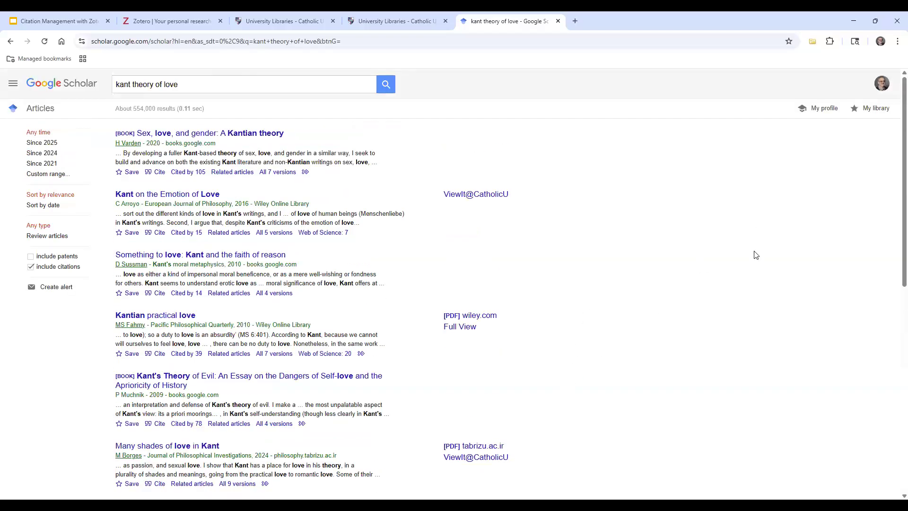
Try saving the Scholar results to Zotero, then open Google Scholar's Settings page
{"action": "left_click", "coordinate": [813, 43]}
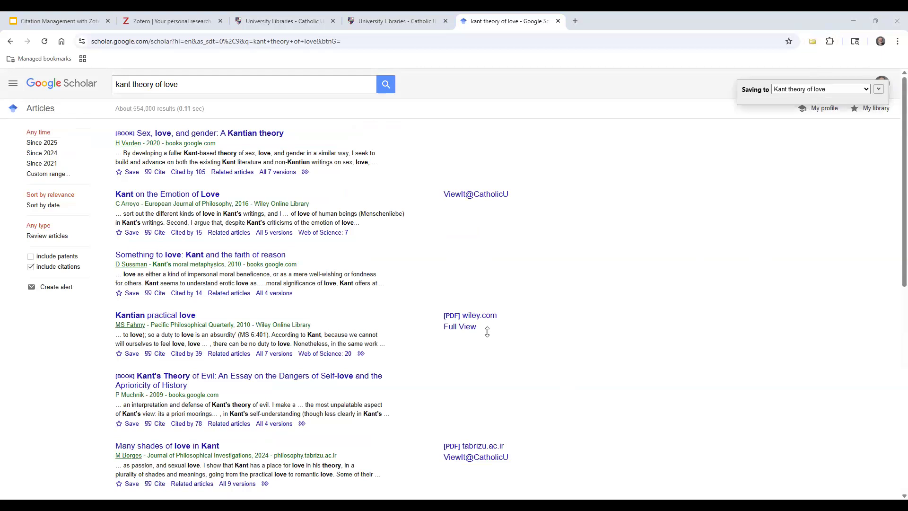
{"action": "left_click", "coordinate": [676, 353]}
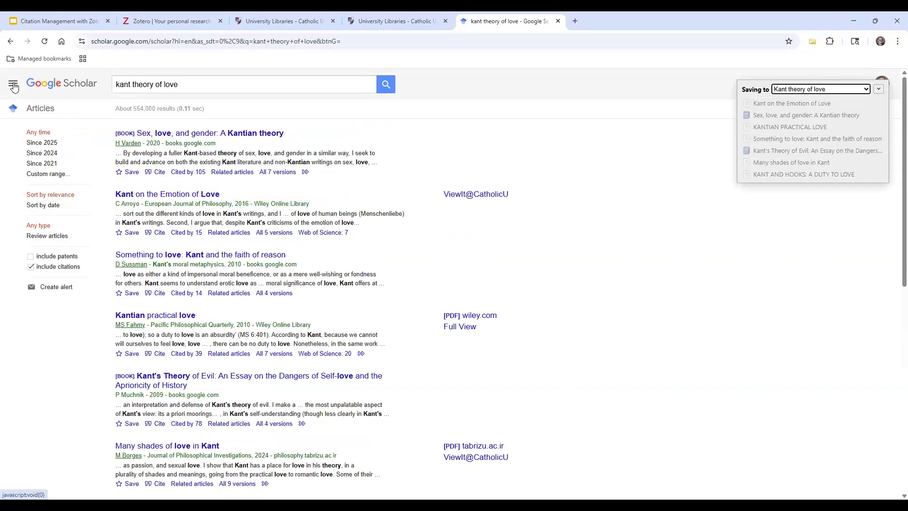
{"action": "left_click", "coordinate": [13, 85]}
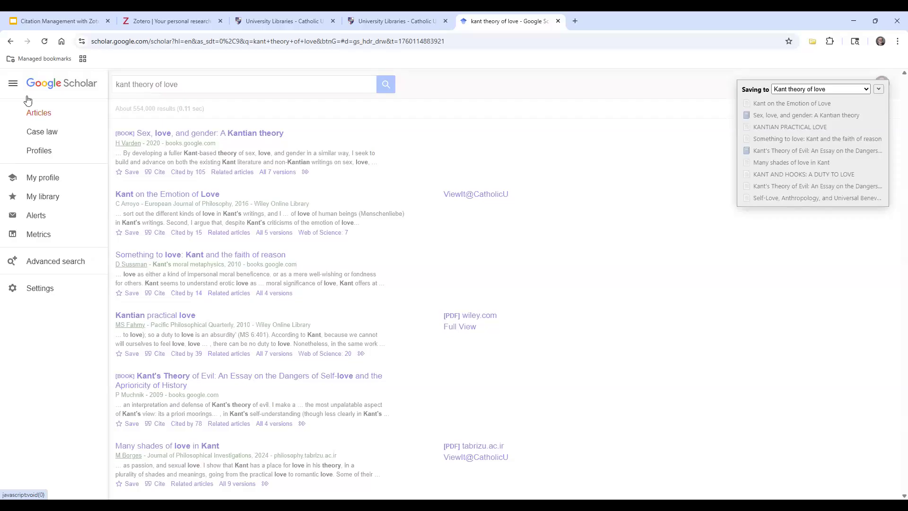
{"action": "left_click", "coordinate": [230, 162]}
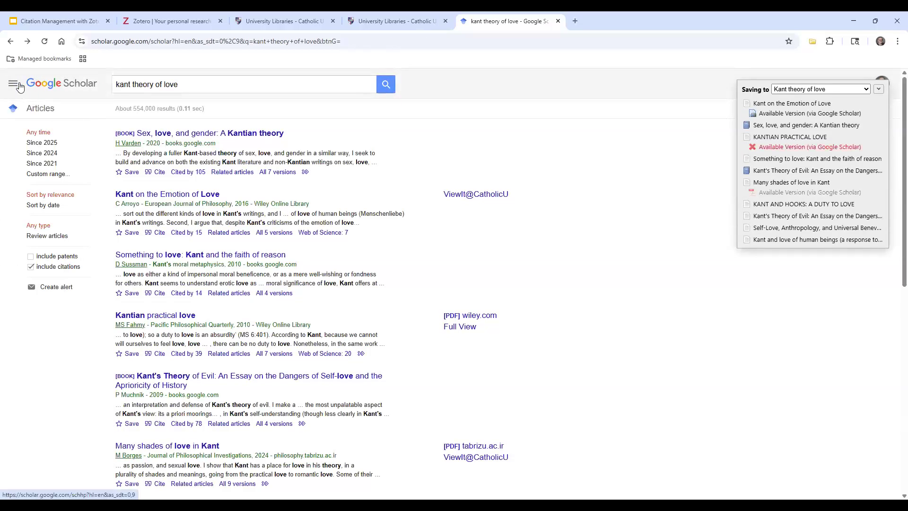
{"action": "left_click", "coordinate": [13, 85]}
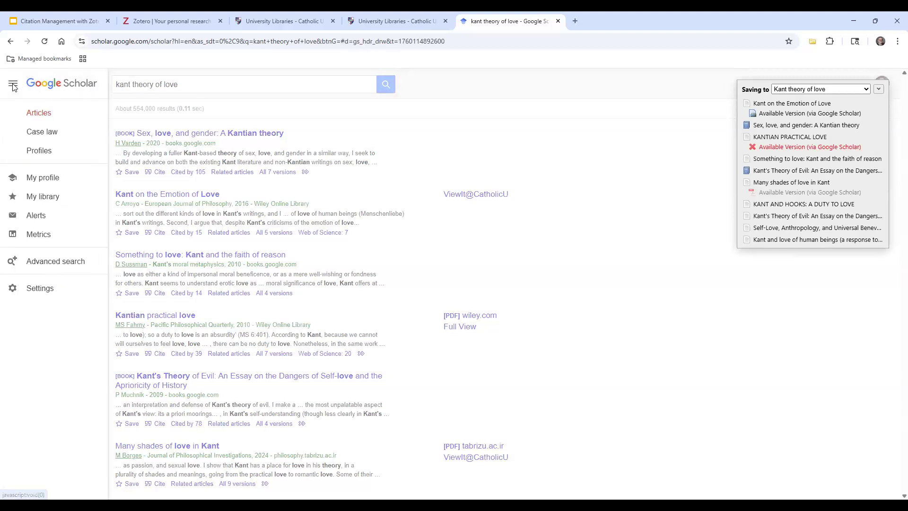
{"action": "left_click", "coordinate": [52, 289]}
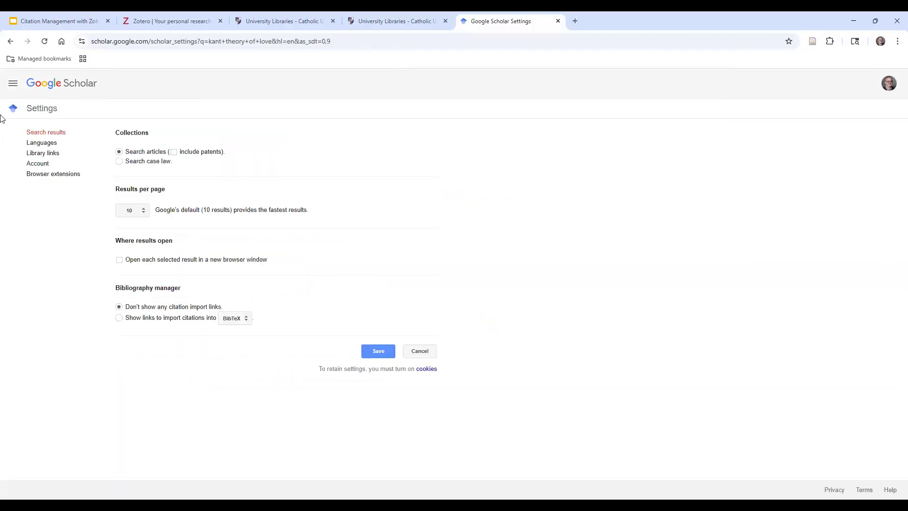
Search the Library links list for 'harvard', showing Harvard University and Harvard-Westlake options unticked
{"action": "left_click", "coordinate": [54, 156]}
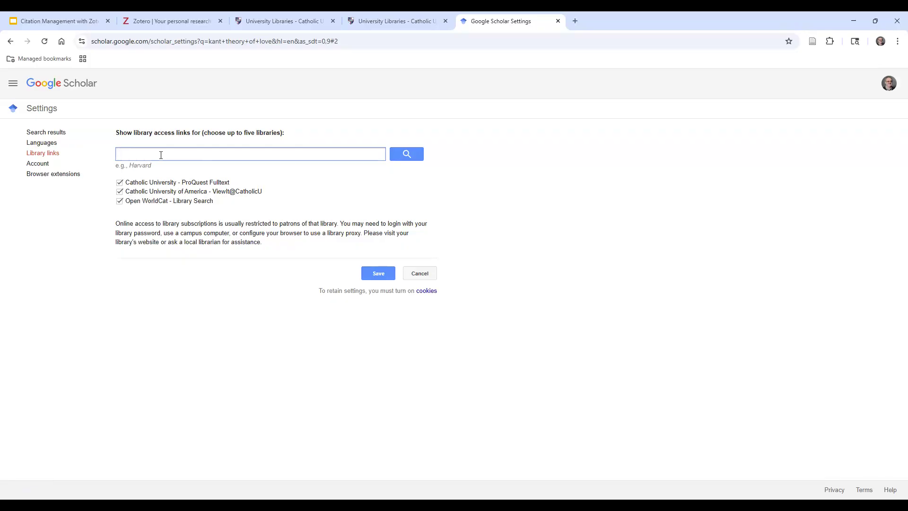
{"action": "type", "text": "hard"}
{"action": "key", "text": "BackSpace"}
{"action": "type", "text": "vard"}
{"action": "left_click", "coordinate": [404, 154]}
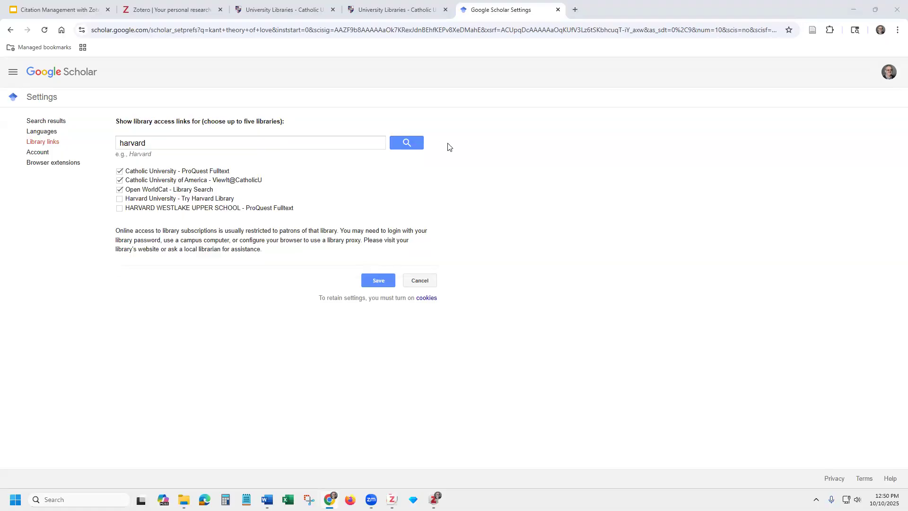
Bring Zotero forward, select the 'Kant theory of love' collection (31 items), and browse the File and Edit menus
{"action": "mouse_move", "coordinate": [392, 500]}
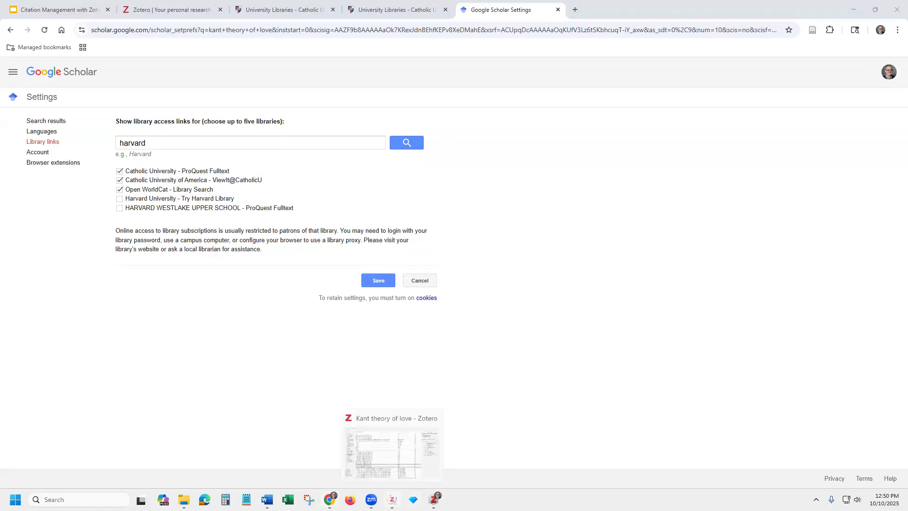
{"action": "left_click", "coordinate": [417, 417]}
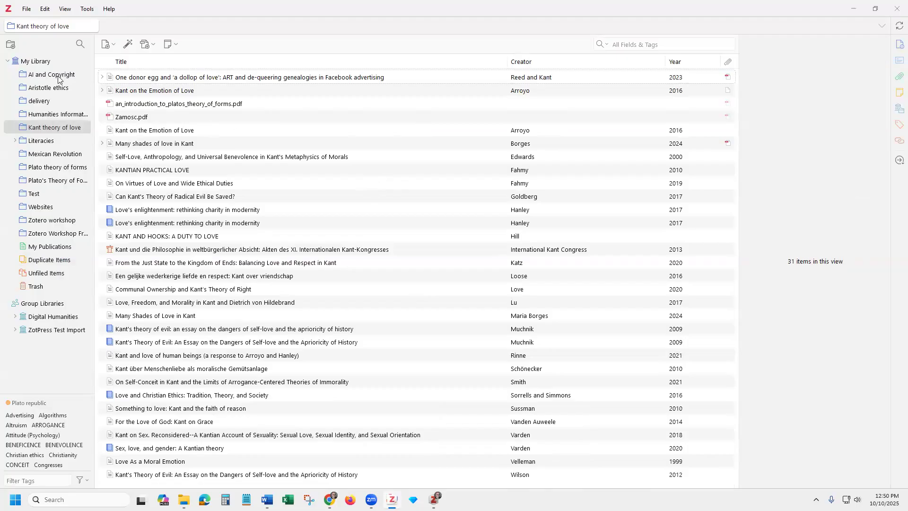
{"action": "left_click", "coordinate": [54, 116]}
{"action": "left_click", "coordinate": [54, 126]}
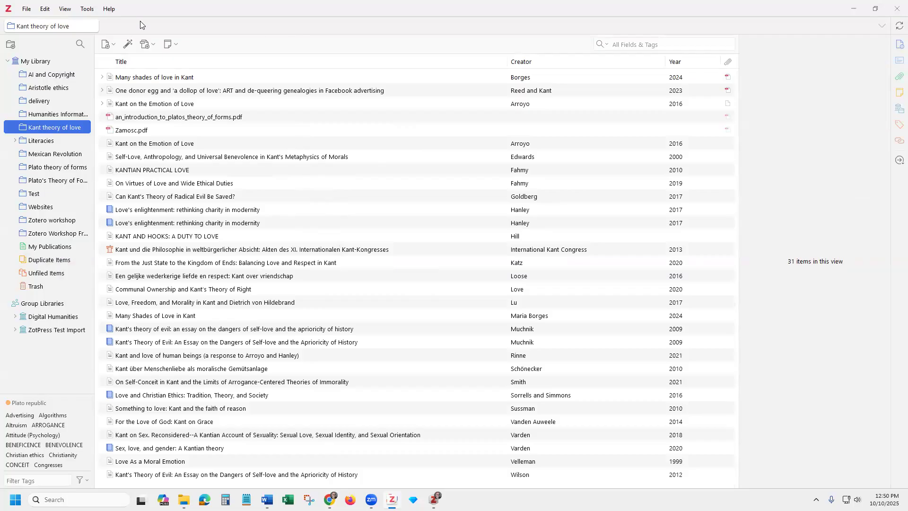
{"action": "left_click", "coordinate": [27, 9]}
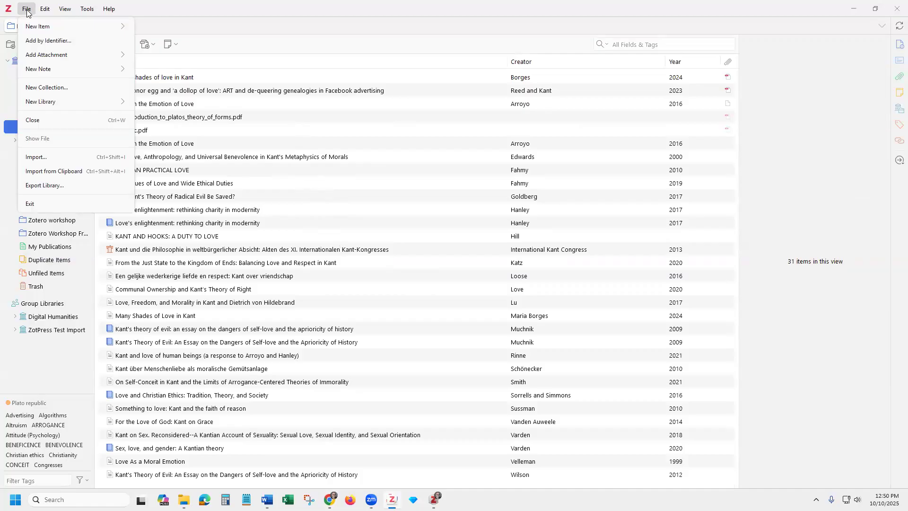
{"action": "mouse_move", "coordinate": [43, 11]}
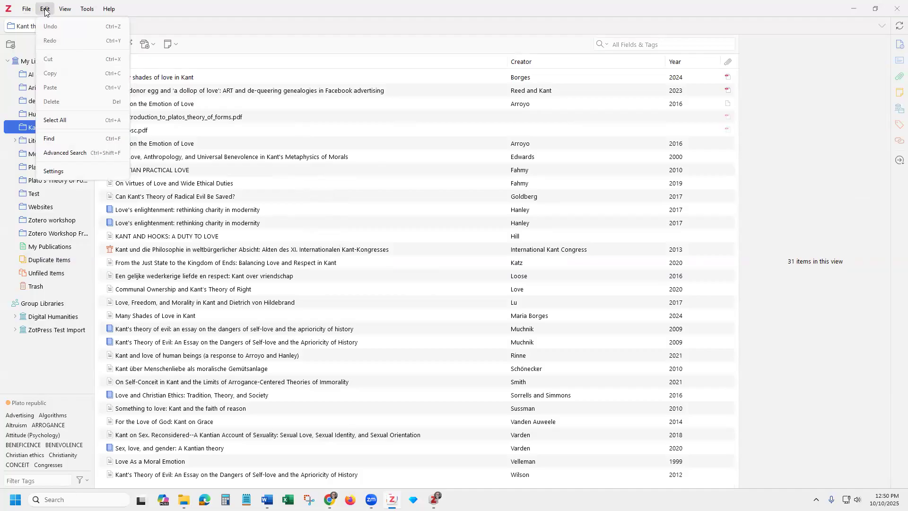
Open Zotero's Settings from the Edit menu and show the Sync pane with the linked account
{"action": "left_click", "coordinate": [59, 175]}
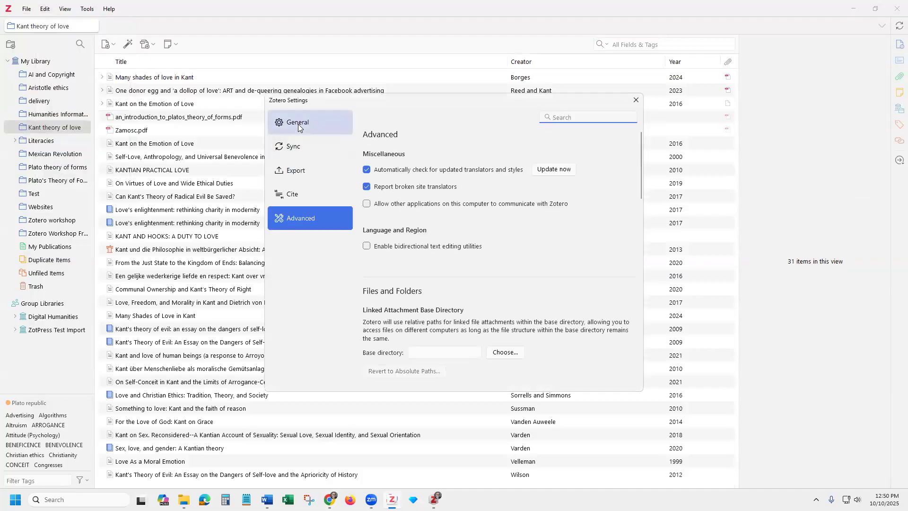
{"action": "left_click", "coordinate": [293, 151]}
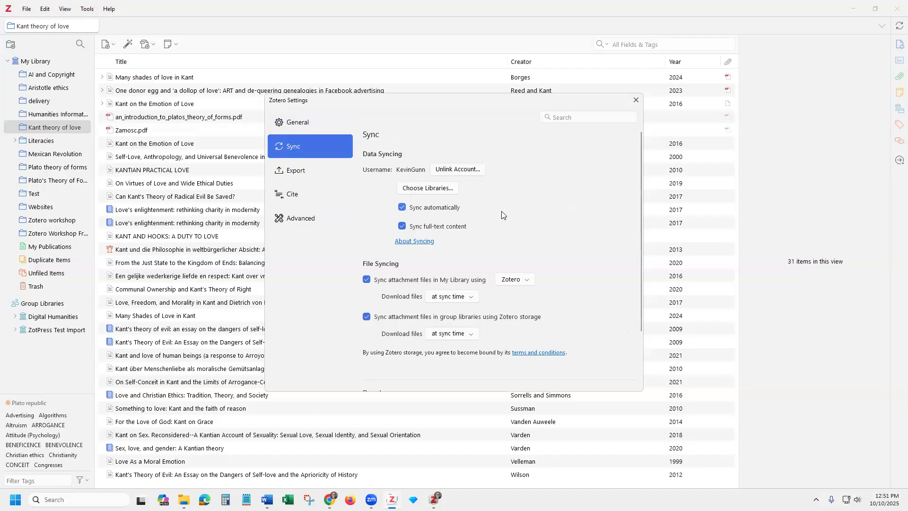
{"action": "left_click", "coordinate": [442, 191]}
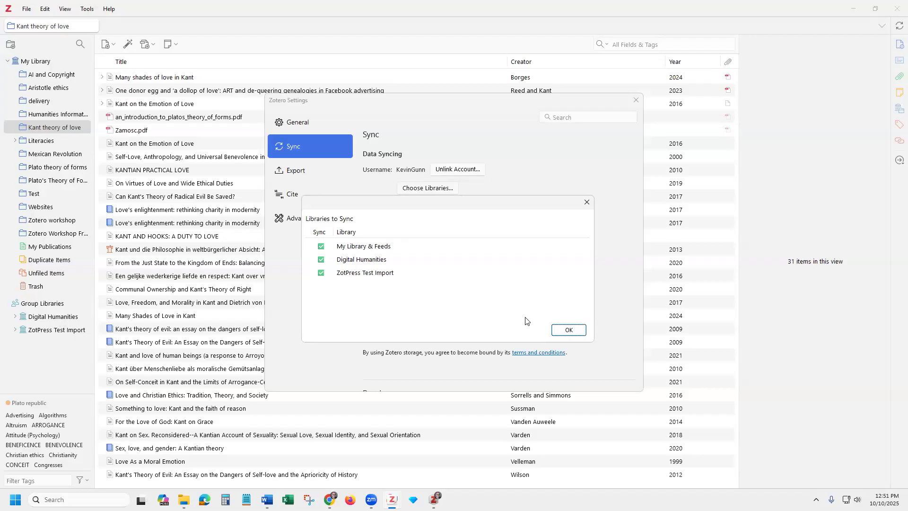
{"action": "left_click", "coordinate": [570, 331]}
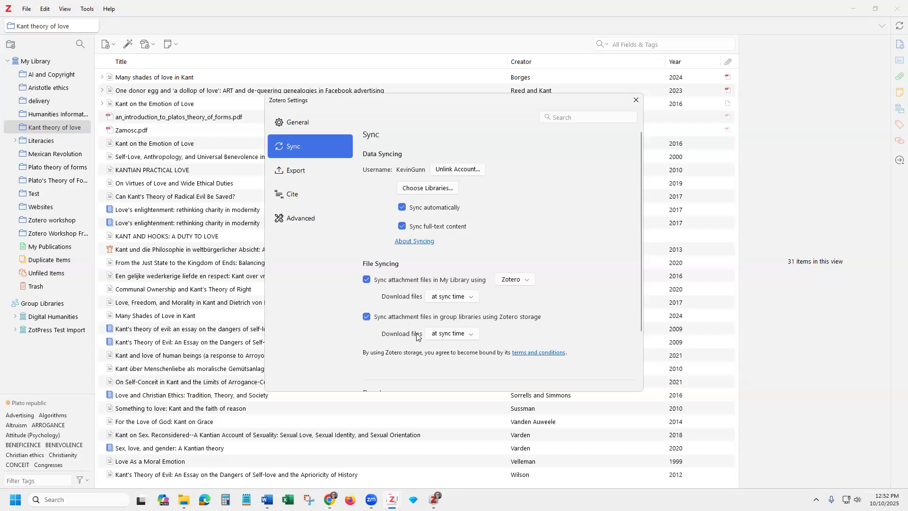
{"action": "left_click_drag", "start_coordinate": [641, 320], "coordinate": [641, 349]}
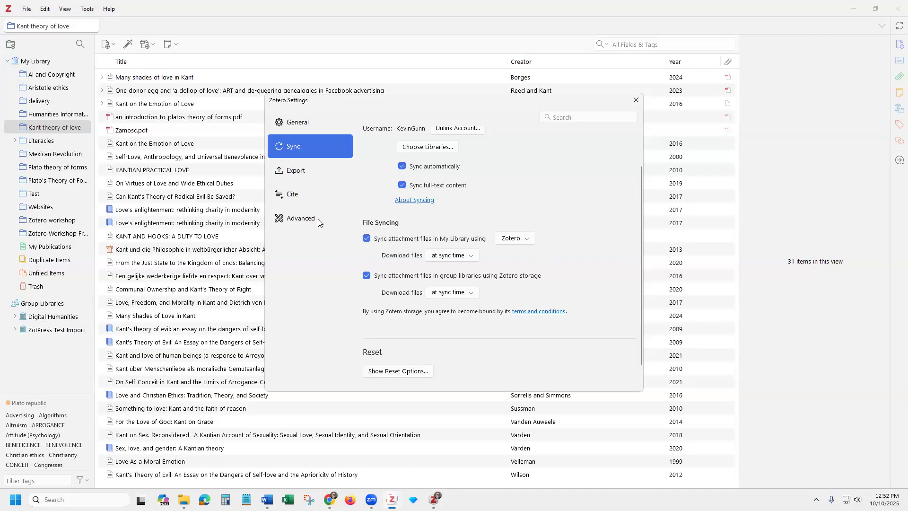
Review the General settings pane, leaving 'Open PDFs using' set to Zotero
{"action": "left_click", "coordinate": [300, 121]}
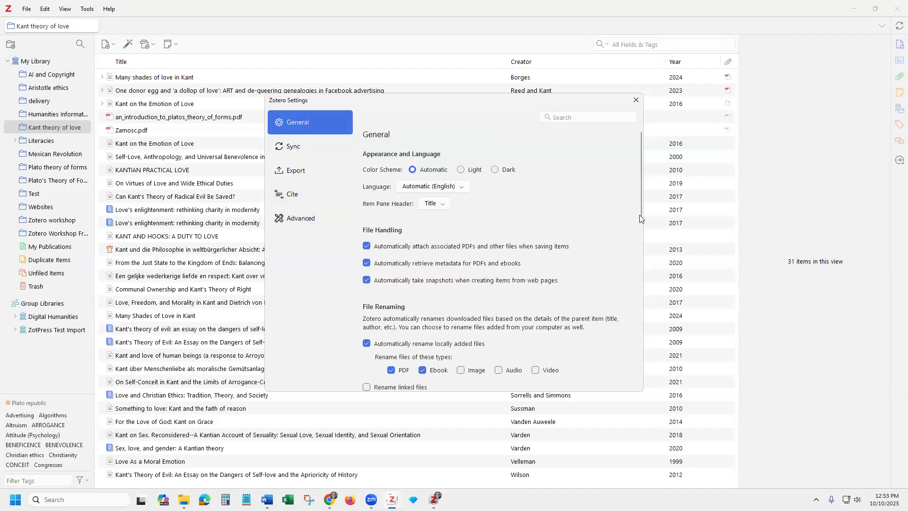
{"action": "scroll", "coordinate": [636, 225], "scroll_direction": "down", "scroll_amount": 3}
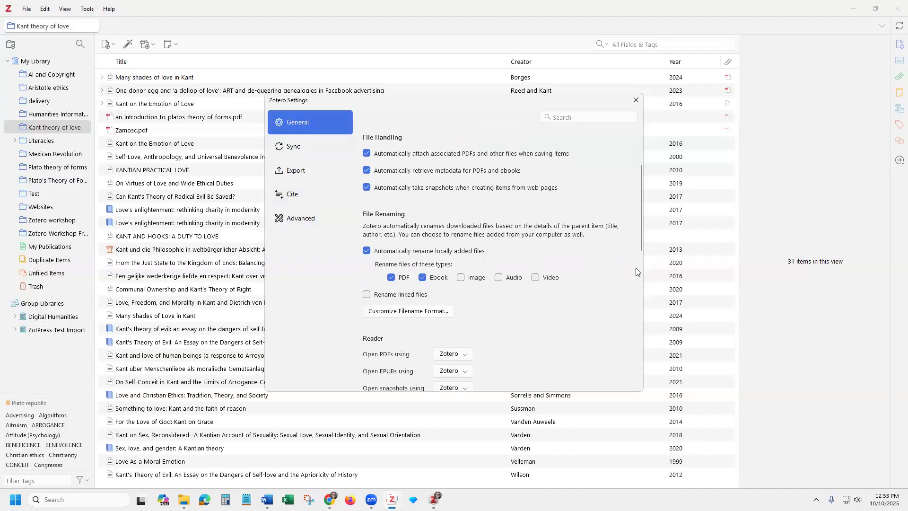
{"action": "scroll", "coordinate": [639, 251], "scroll_direction": "down", "scroll_amount": 2}
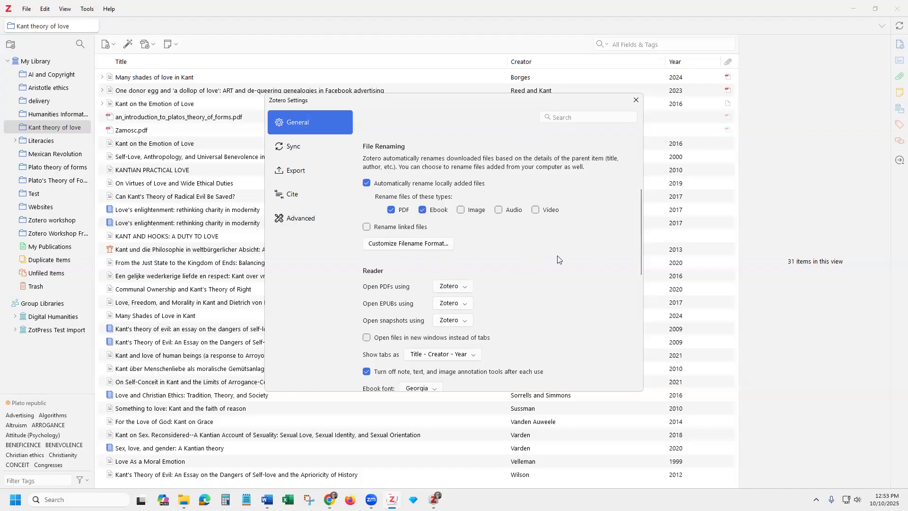
{"action": "scroll", "coordinate": [560, 259], "scroll_direction": "down", "scroll_amount": 1}
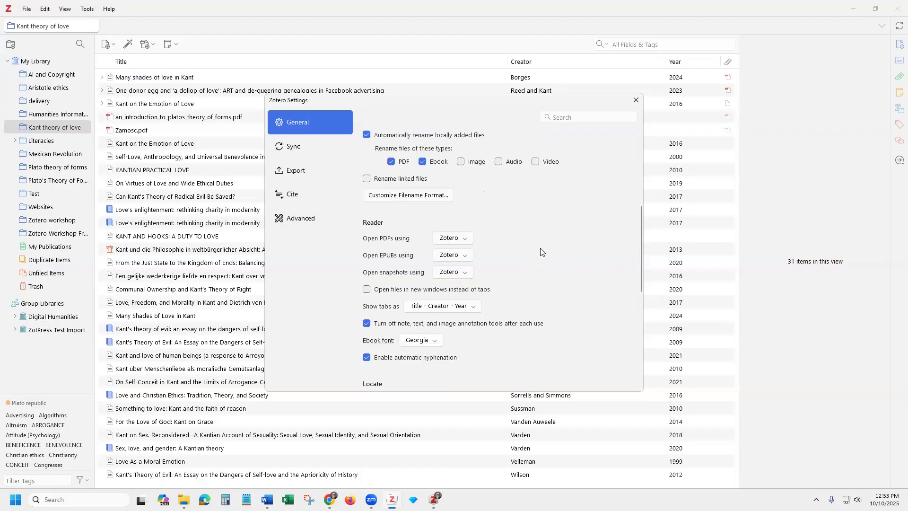
{"action": "scroll", "coordinate": [541, 250], "scroll_direction": "up", "scroll_amount": 2}
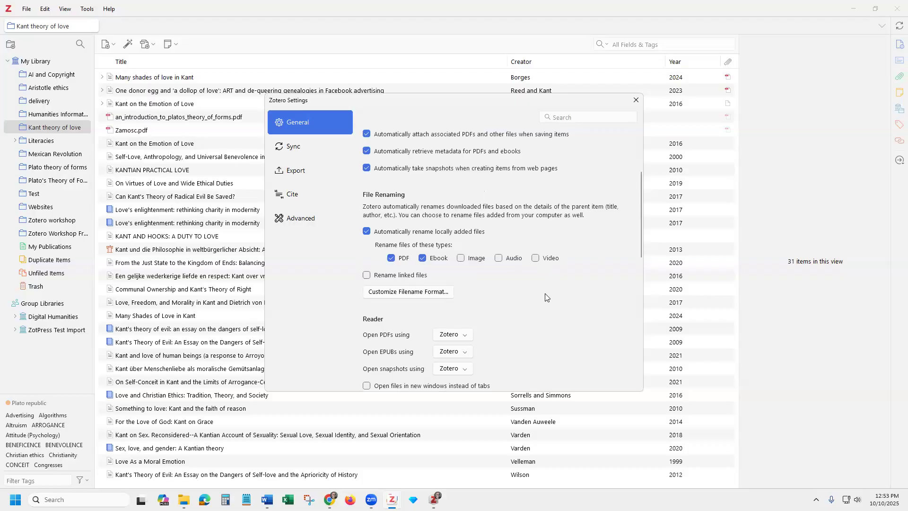
{"action": "scroll", "coordinate": [547, 297], "scroll_direction": "down", "scroll_amount": 3}
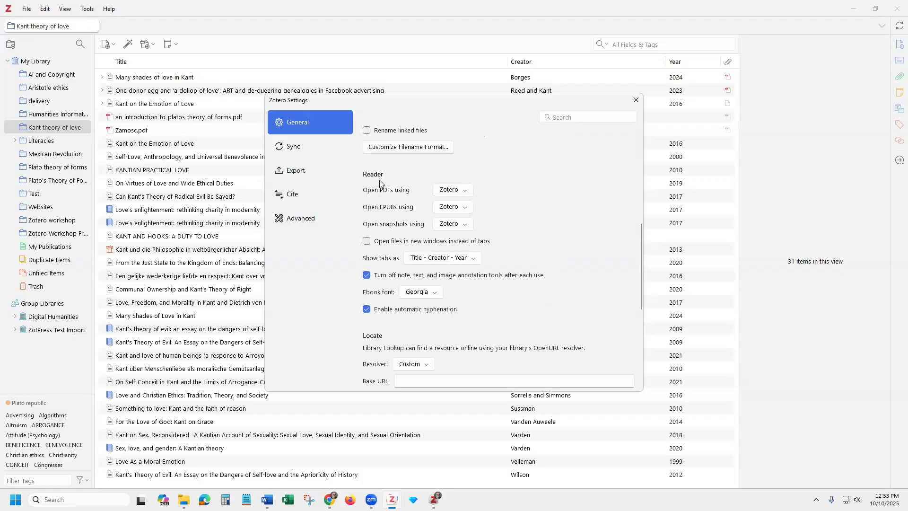
{"action": "left_click", "coordinate": [440, 198]}
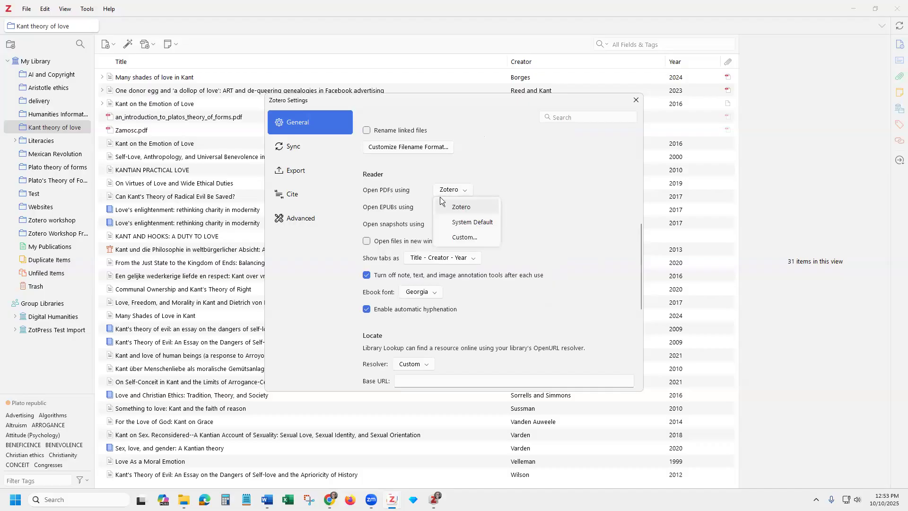
{"action": "left_click", "coordinate": [539, 243]}
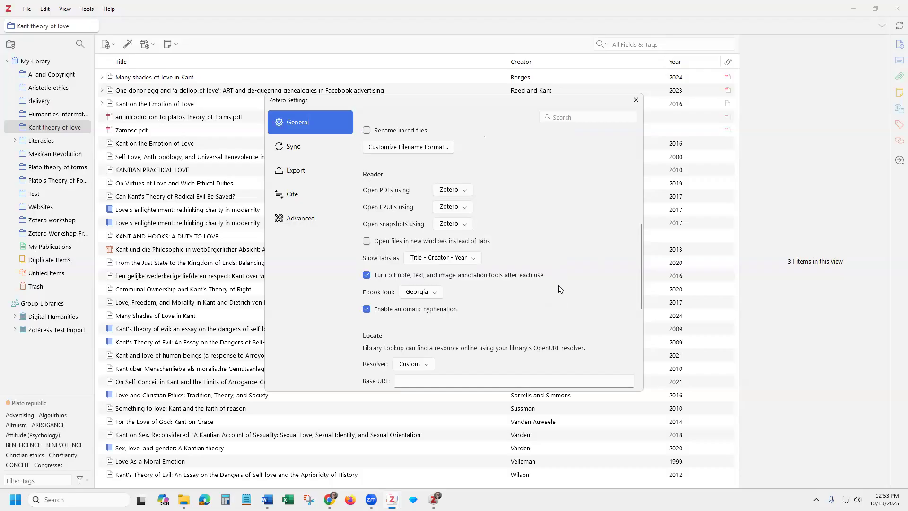
{"action": "scroll", "coordinate": [510, 265], "scroll_direction": "down", "scroll_amount": 2}
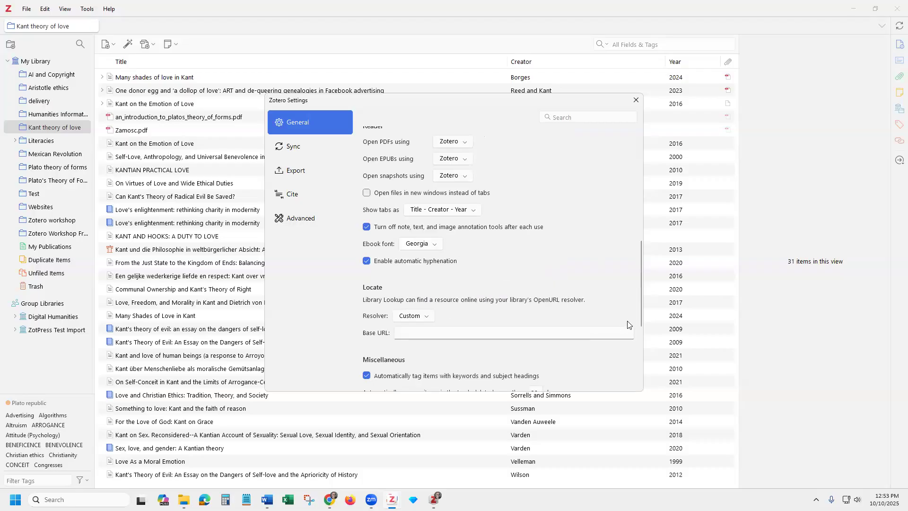
{"action": "left_click_drag", "start_coordinate": [639, 316], "coordinate": [637, 379]}
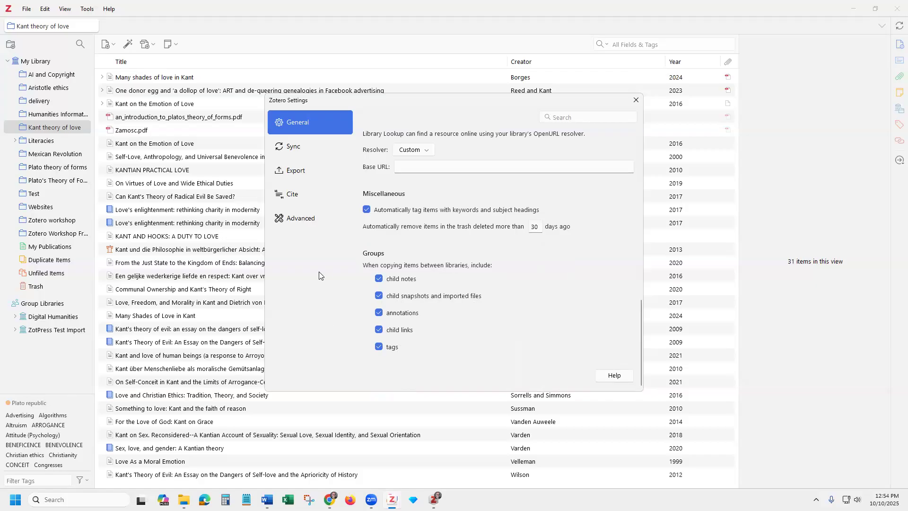
{"action": "left_click", "coordinate": [299, 176]}
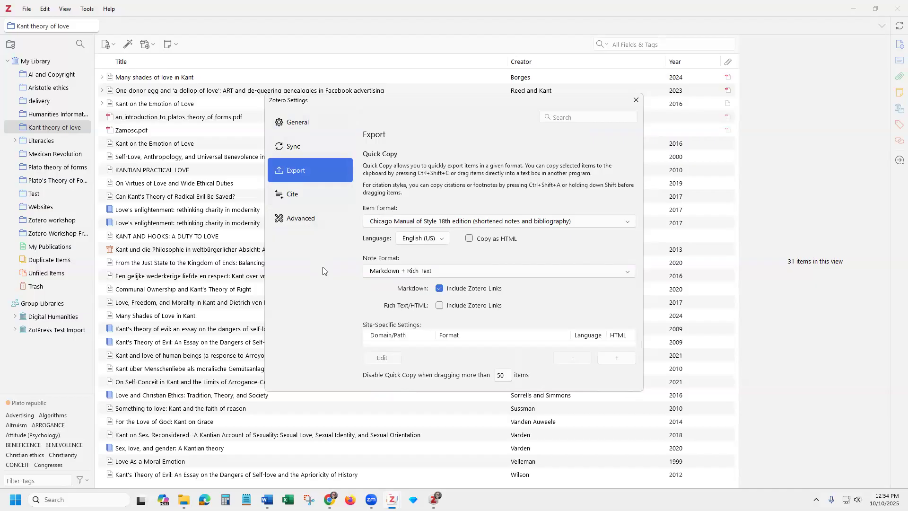
{"action": "left_click", "coordinate": [299, 199]}
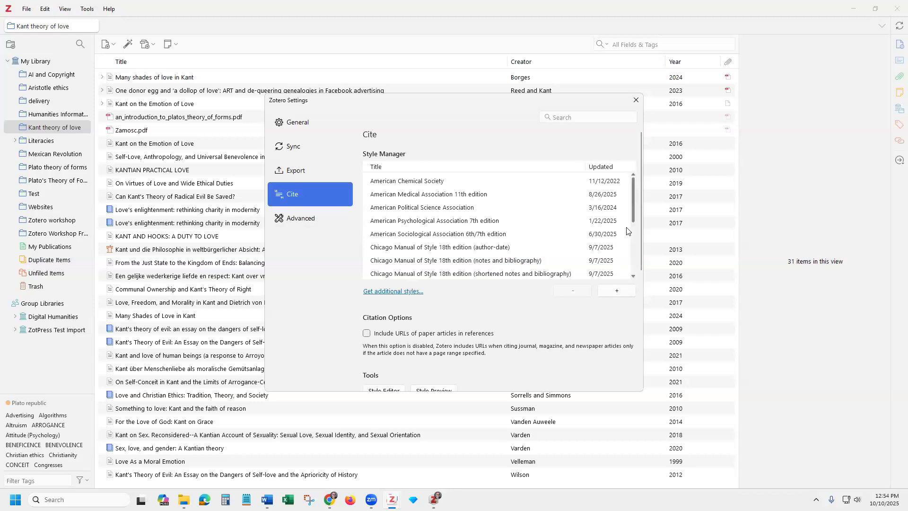
{"action": "left_click_drag", "start_coordinate": [633, 220], "coordinate": [624, 281]}
{"action": "scroll", "coordinate": [626, 265], "scroll_direction": "up", "scroll_amount": 3}
Show the Advanced pane's Files and Folders options and focus the empty linked-attachment Base directory field
{"action": "left_click", "coordinate": [306, 223]}
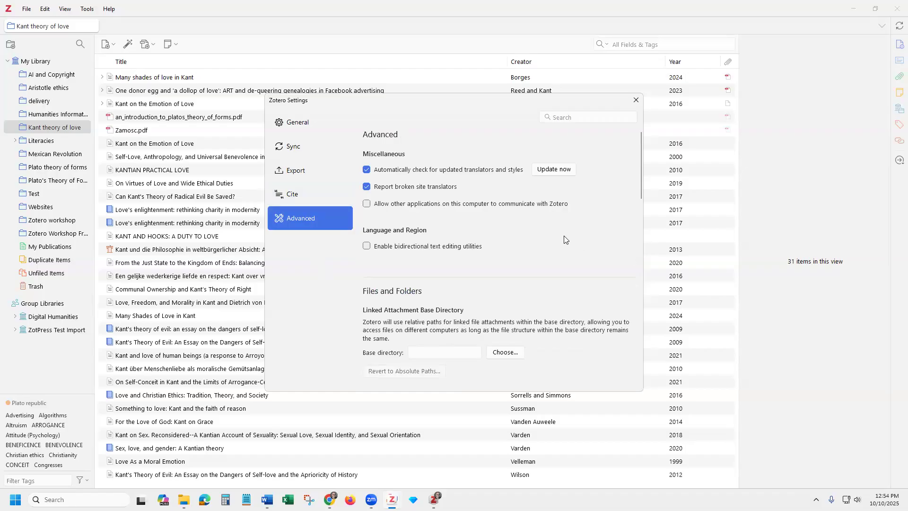
{"action": "scroll", "coordinate": [564, 239], "scroll_direction": "down", "scroll_amount": 1}
{"action": "scroll", "coordinate": [543, 239], "scroll_direction": "down", "scroll_amount": 1}
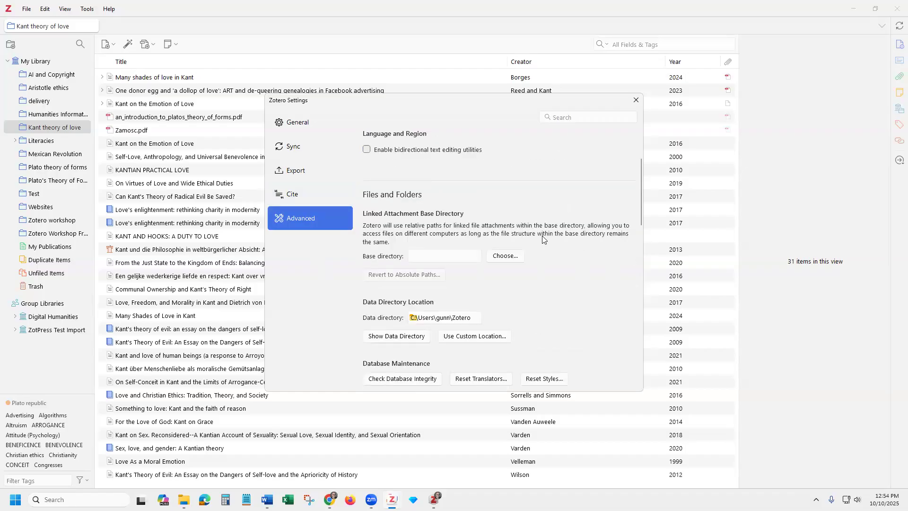
{"action": "scroll", "coordinate": [557, 255], "scroll_direction": "down", "scroll_amount": 1}
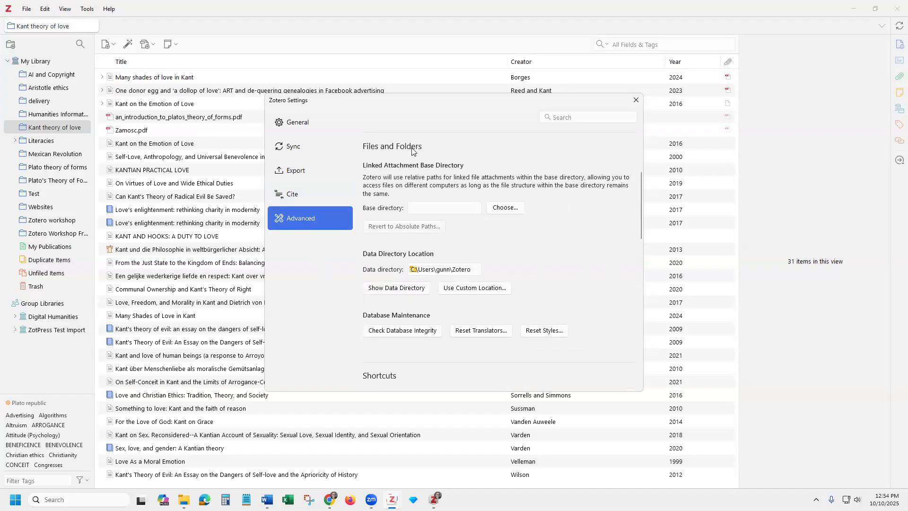
{"action": "left_click", "coordinate": [437, 207]}
{"action": "scroll", "coordinate": [393, 212], "scroll_direction": "down", "scroll_amount": 1}
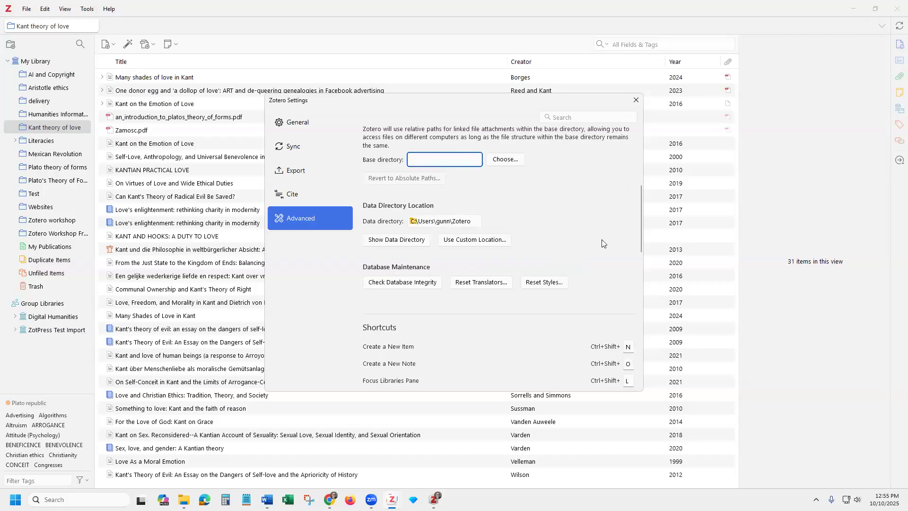
{"action": "left_click", "coordinate": [416, 240]}
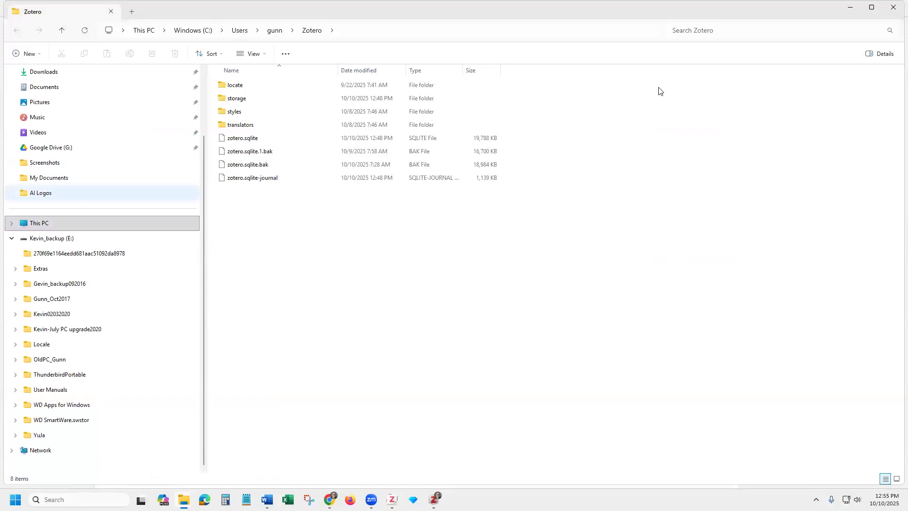
{"action": "left_click", "coordinate": [893, 9]}
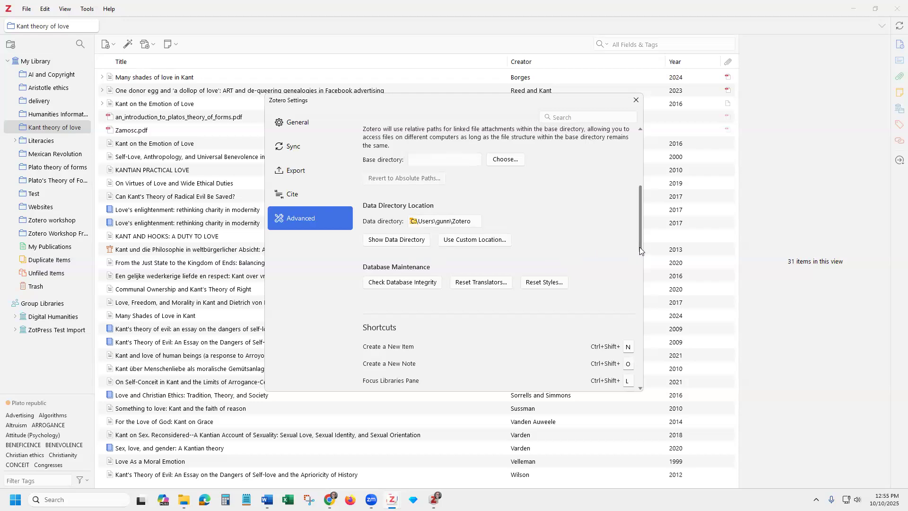
Scroll through the Advanced settings to review the shortcuts, feeds and search options
{"action": "scroll", "coordinate": [639, 255], "scroll_direction": "down", "scroll_amount": 2}
{"action": "scroll", "coordinate": [640, 267], "scroll_direction": "down", "scroll_amount": 1}
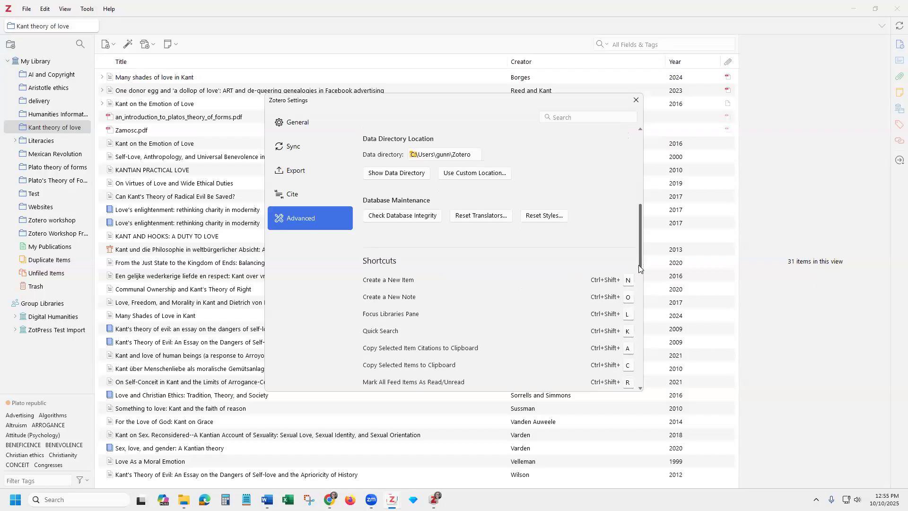
{"action": "scroll", "coordinate": [641, 274], "scroll_direction": "down", "scroll_amount": 1}
{"action": "left_click_drag", "start_coordinate": [641, 277], "coordinate": [631, 339]}
{"action": "scroll", "coordinate": [629, 345], "scroll_direction": "down", "scroll_amount": 2}
{"action": "scroll", "coordinate": [630, 326], "scroll_direction": "up", "scroll_amount": 3}
{"action": "scroll", "coordinate": [630, 304], "scroll_direction": "up", "scroll_amount": 2}
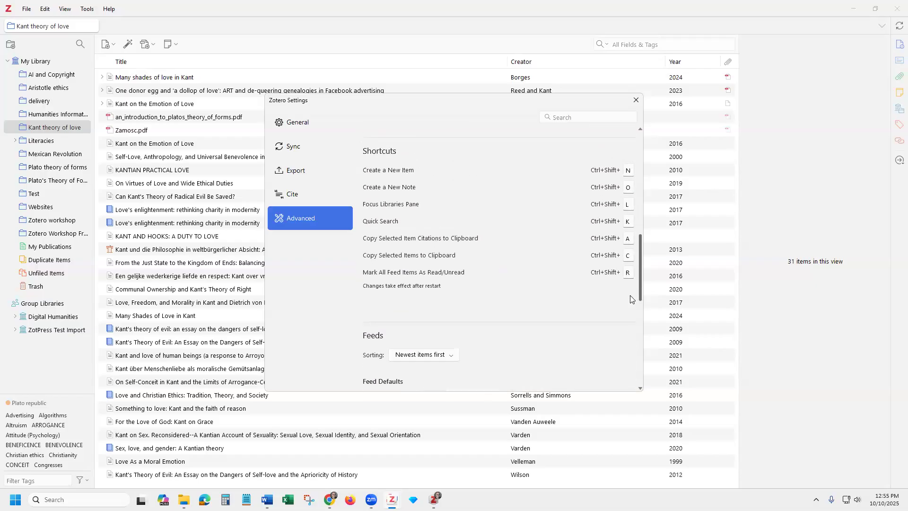
{"action": "scroll", "coordinate": [636, 307], "scroll_direction": "down", "scroll_amount": 3}
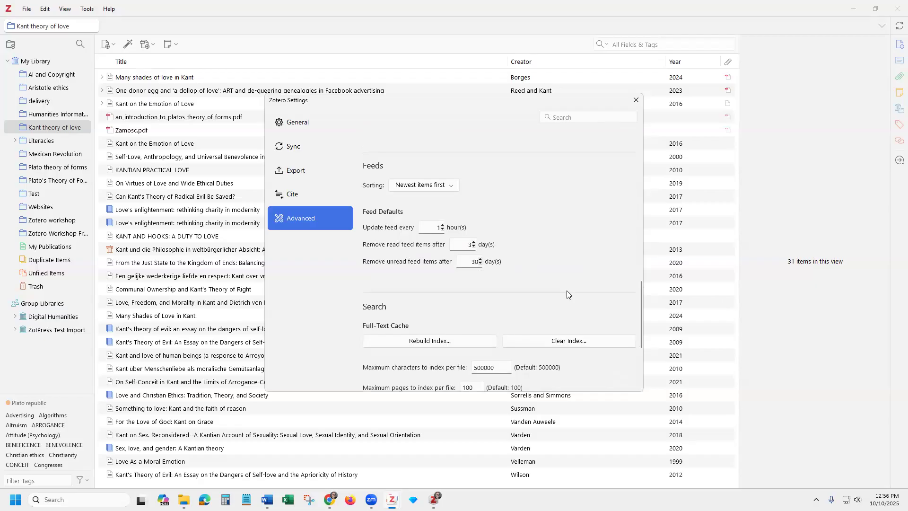
Keep feed sorting as newest items first, check Index Statistics, and close Settings
{"action": "left_click", "coordinate": [451, 187]}
{"action": "left_click", "coordinate": [447, 203]}
{"action": "left_click_drag", "start_coordinate": [641, 336], "coordinate": [640, 383]}
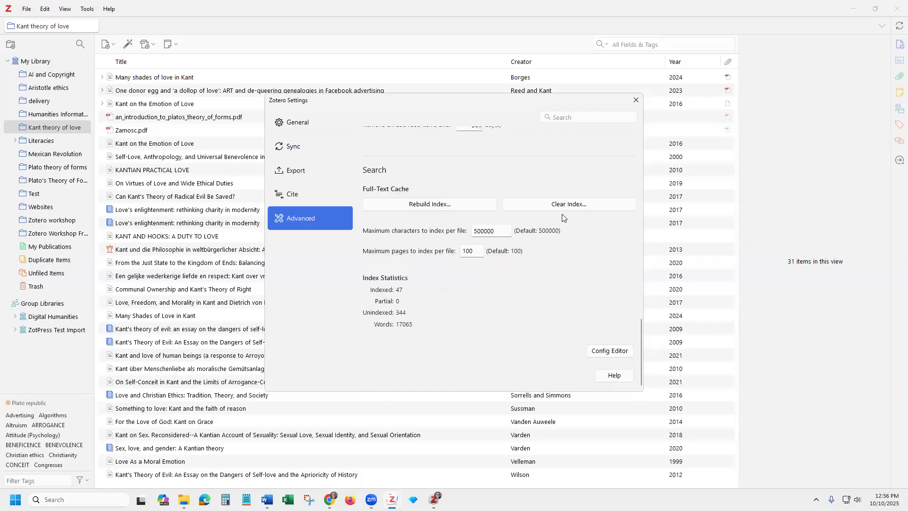
{"action": "left_click", "coordinate": [636, 99]}
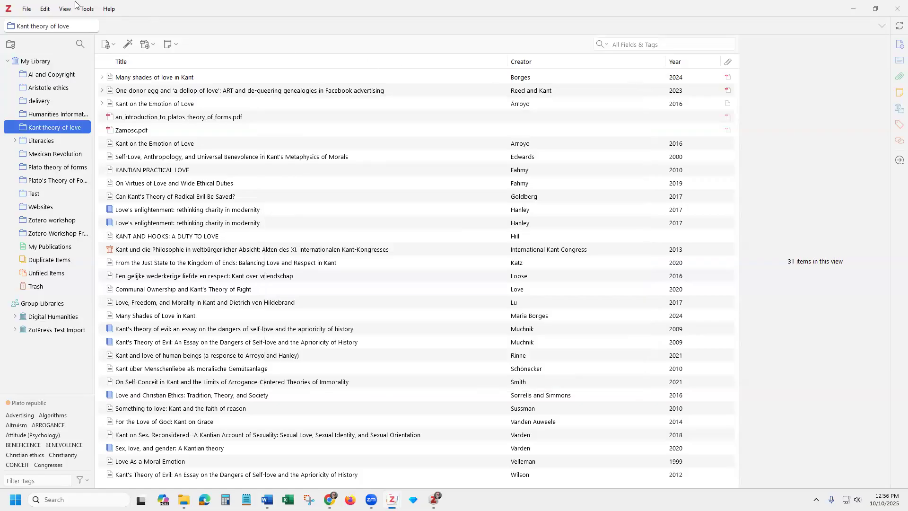
Switch to the Stacked View layout and show details of 'Kant on the Emotion of Love'
{"action": "left_click", "coordinate": [48, 9]}
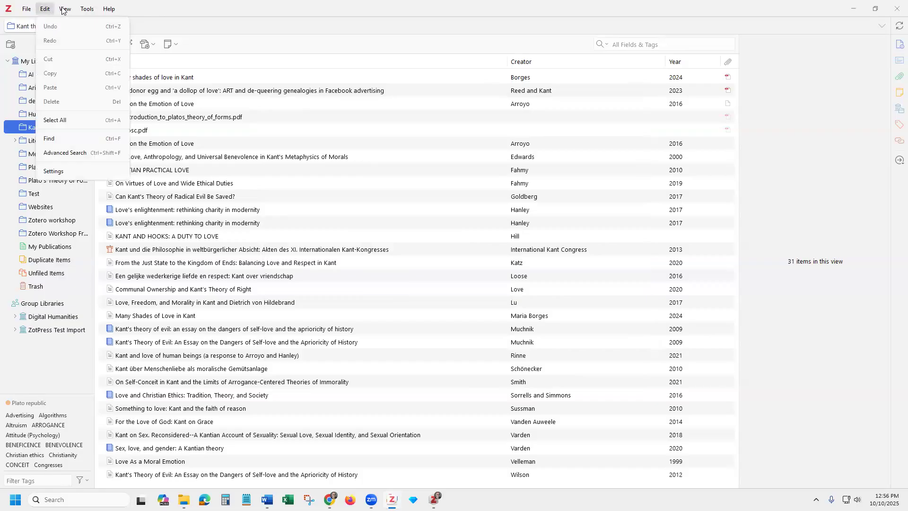
{"action": "mouse_move", "coordinate": [64, 11]}
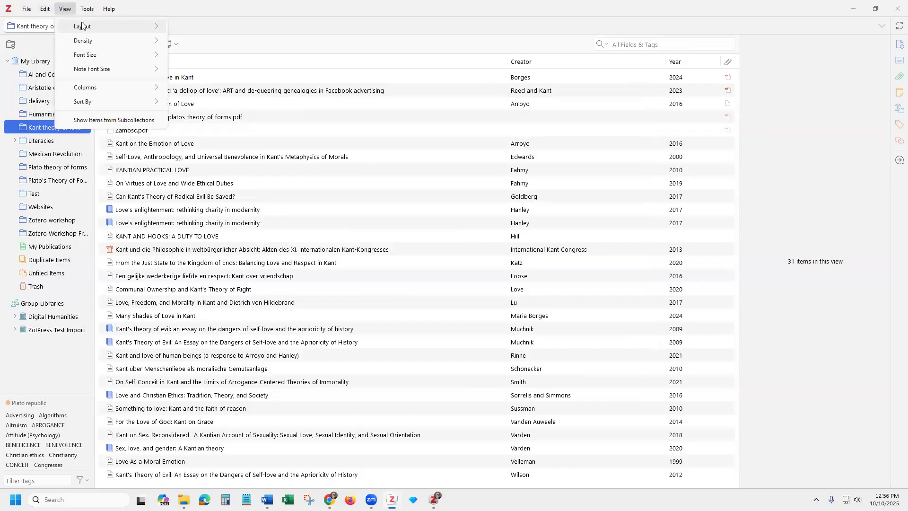
{"action": "mouse_move", "coordinate": [83, 27]}
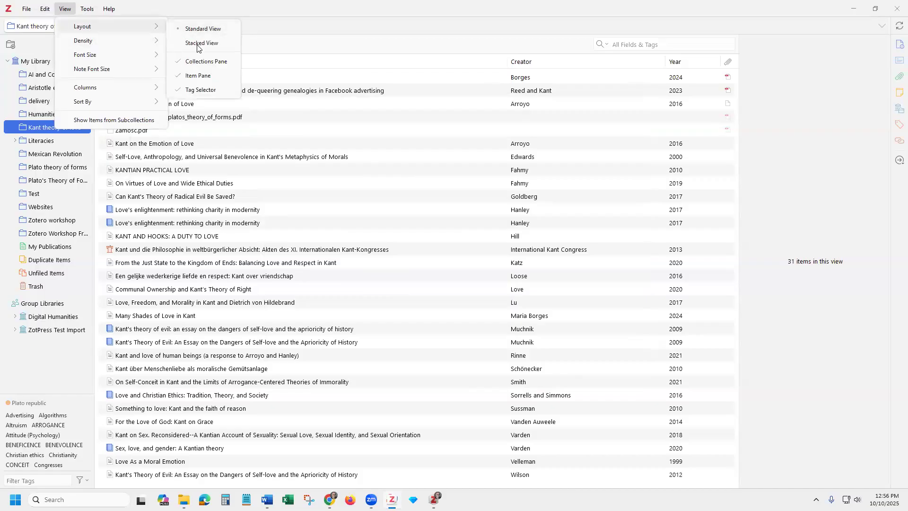
{"action": "left_click", "coordinate": [197, 43]}
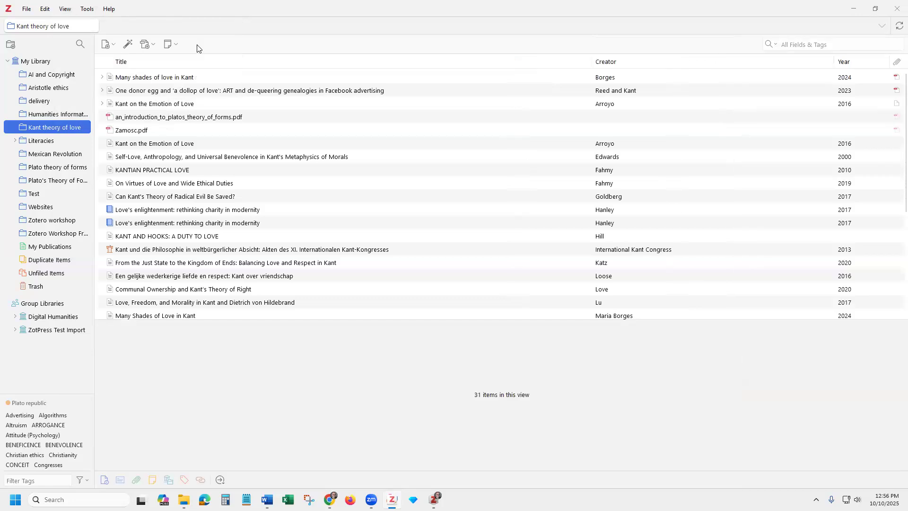
{"action": "left_click", "coordinate": [193, 143]}
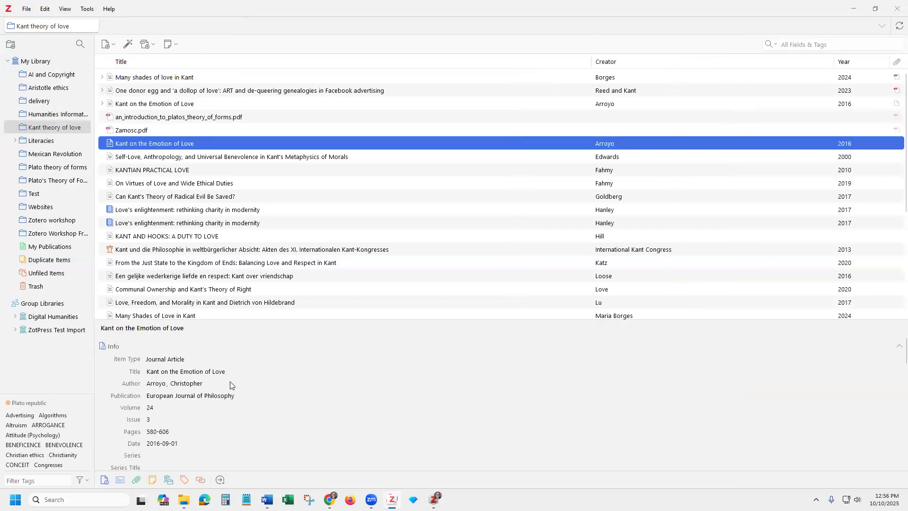
Return to the Standard View layout, dismiss the Help menu, and select the Kant theory of love collection
{"action": "left_click", "coordinate": [65, 9]}
{"action": "mouse_move", "coordinate": [85, 32]}
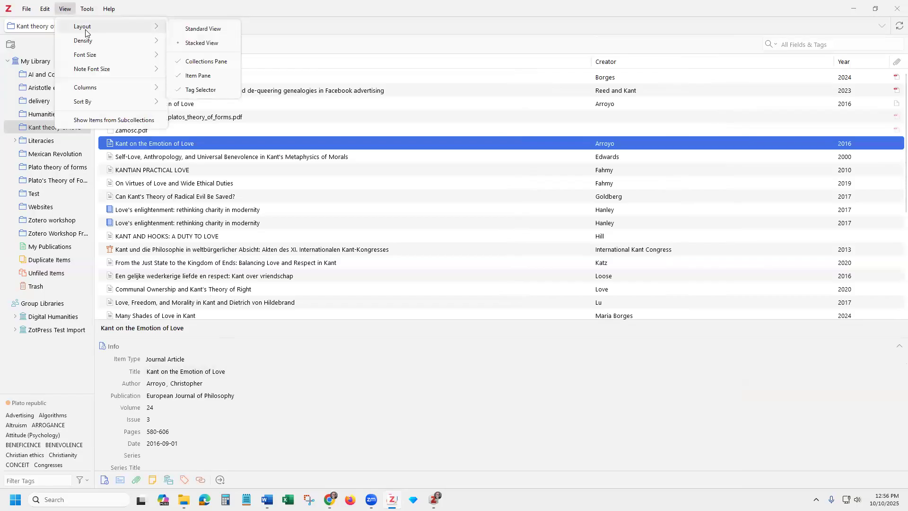
{"action": "left_click", "coordinate": [172, 31]}
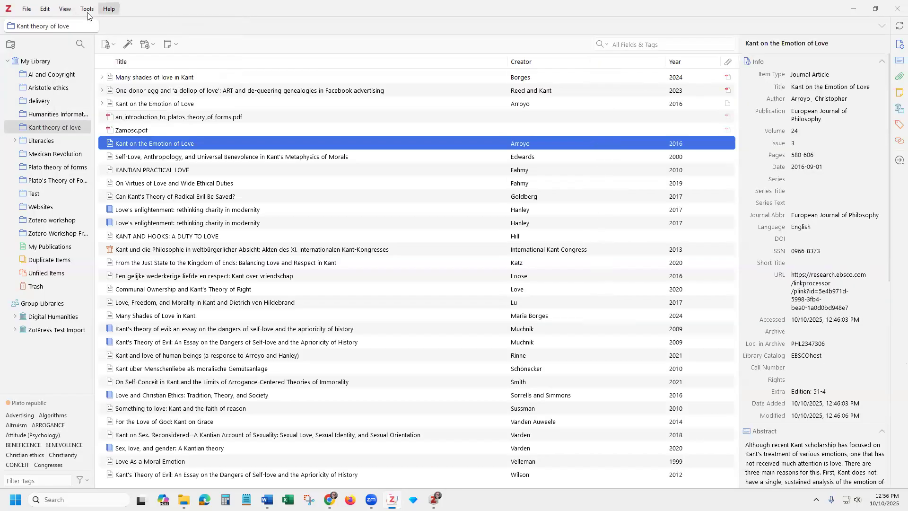
{"action": "left_click", "coordinate": [63, 11]}
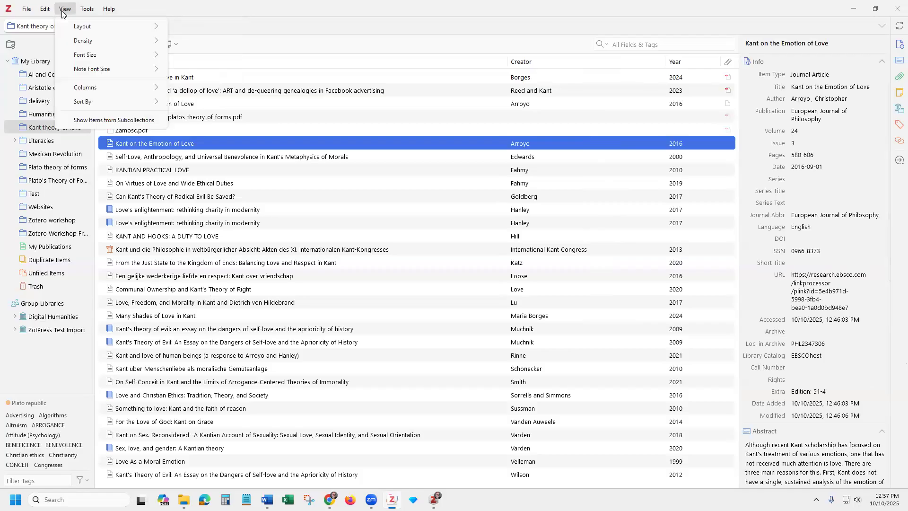
{"action": "mouse_move", "coordinate": [87, 12]}
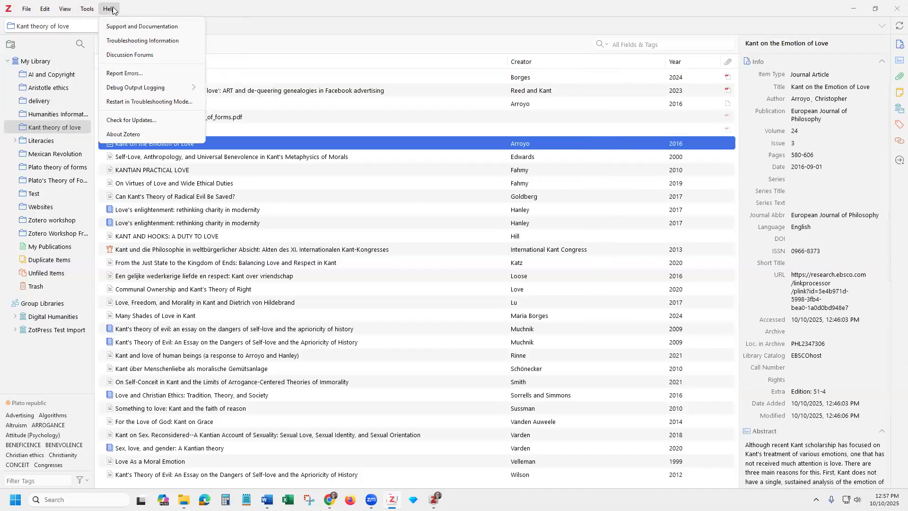
{"action": "left_click", "coordinate": [259, 38]}
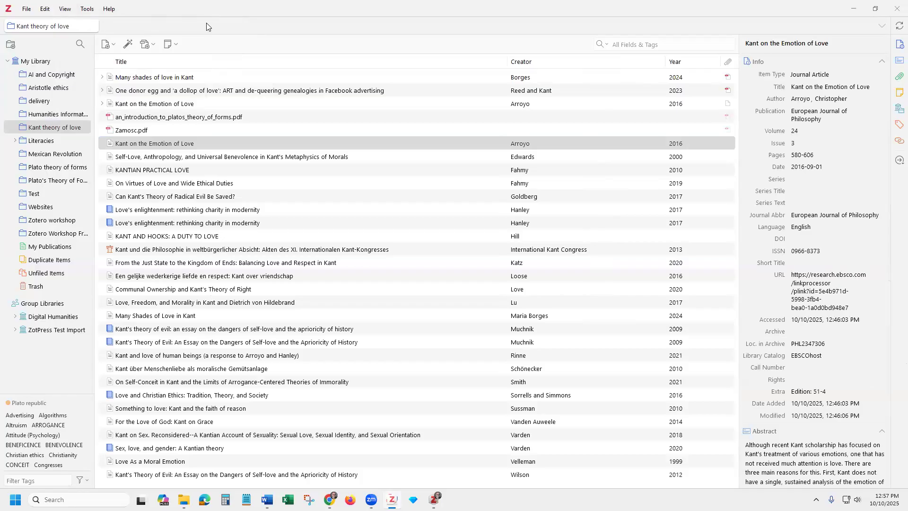
{"action": "left_click", "coordinate": [39, 130]}
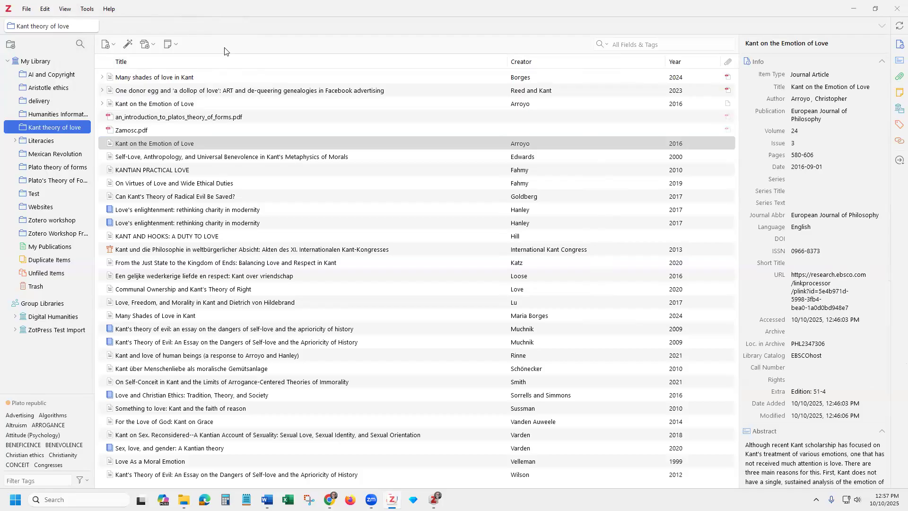
Start attaching a file from disk and browse into the Desktop's Plato folder
{"action": "left_click", "coordinate": [176, 46]}
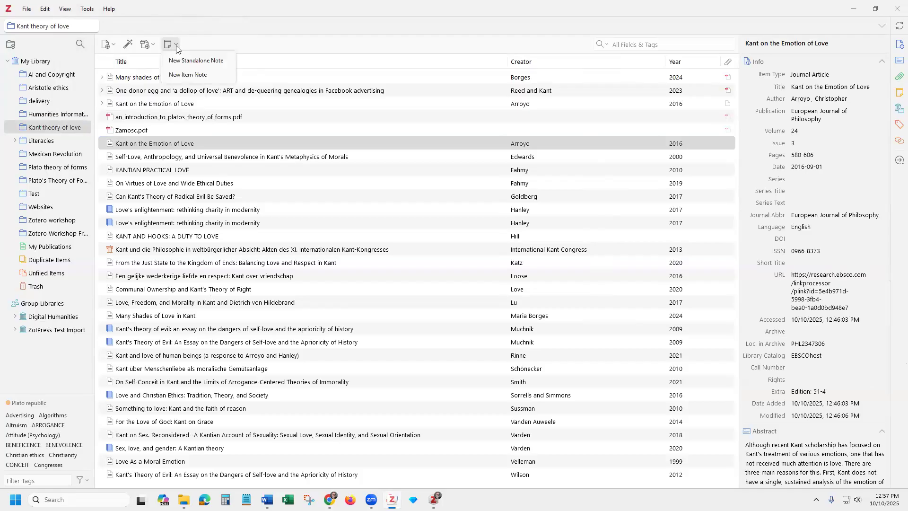
{"action": "left_click", "coordinate": [151, 46]}
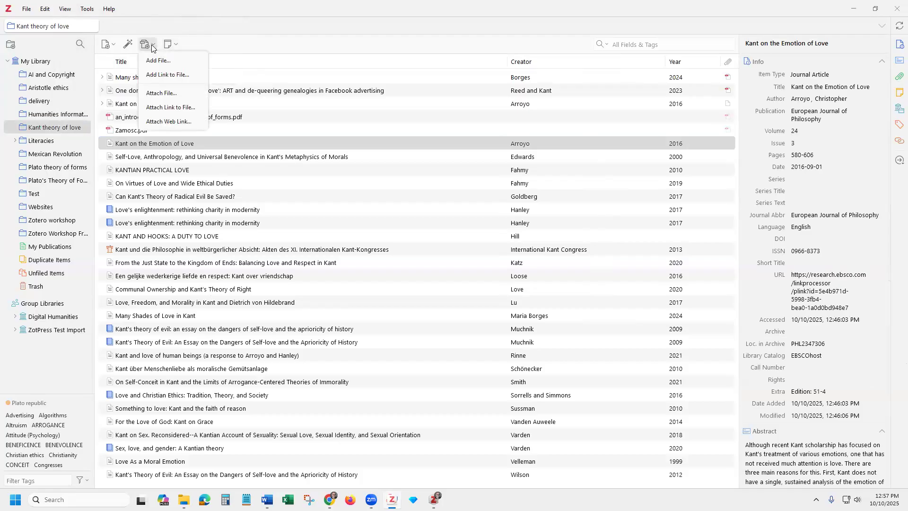
{"action": "left_click", "coordinate": [170, 61]}
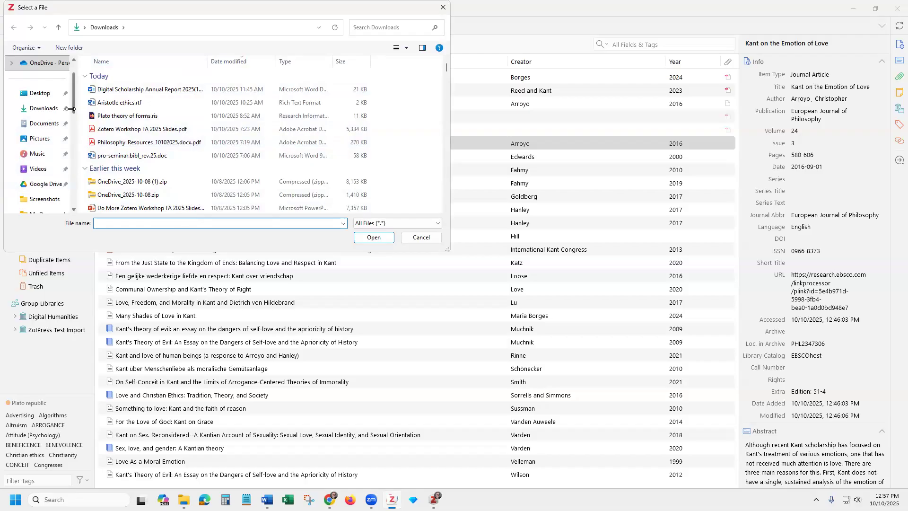
{"action": "left_click", "coordinate": [39, 93]}
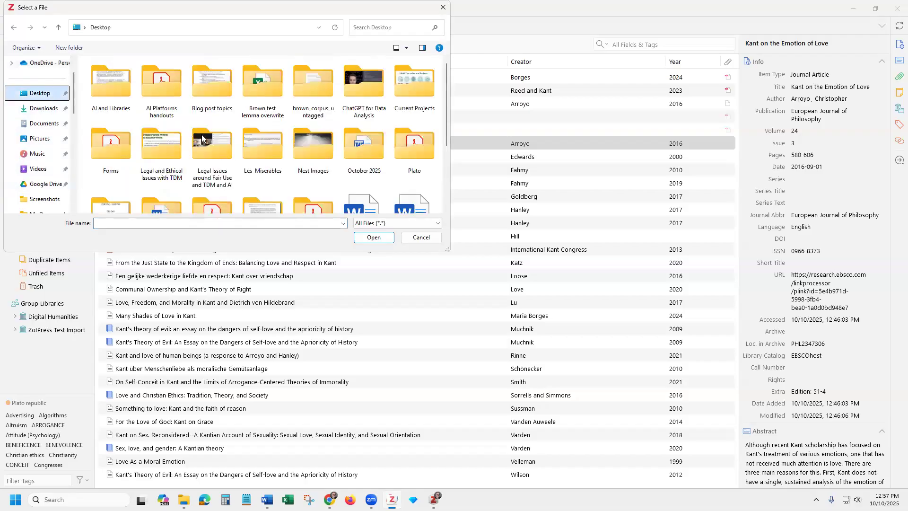
{"action": "left_click", "coordinate": [400, 154]}
{"action": "double_click", "coordinate": [399, 153]}
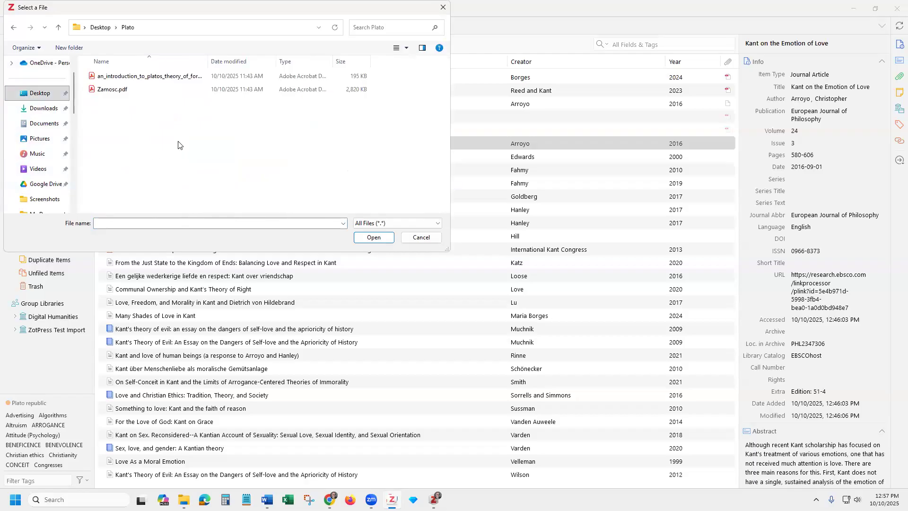
Go back to the Desktop, cancel the file selection, and close the Add Attachment menu unused
{"action": "left_click_drag", "start_coordinate": [107, 62], "coordinate": [108, 64]}
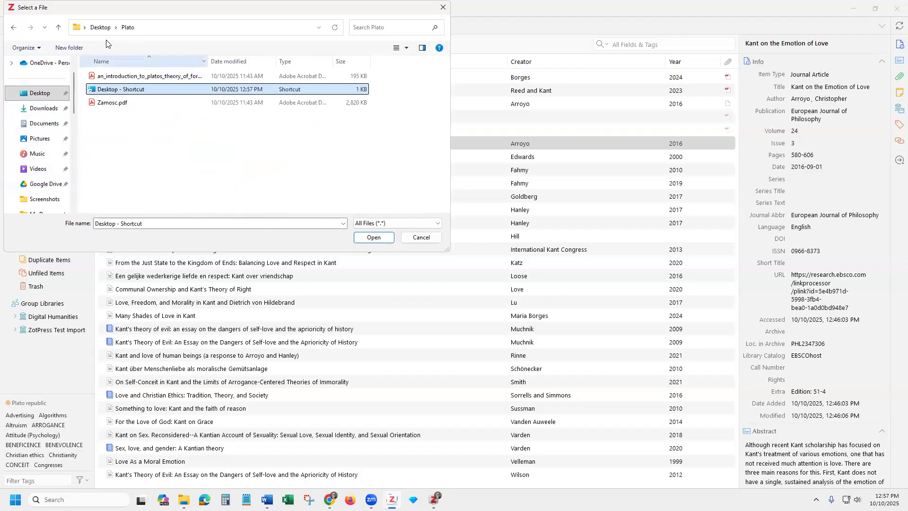
{"action": "left_click", "coordinate": [104, 28]}
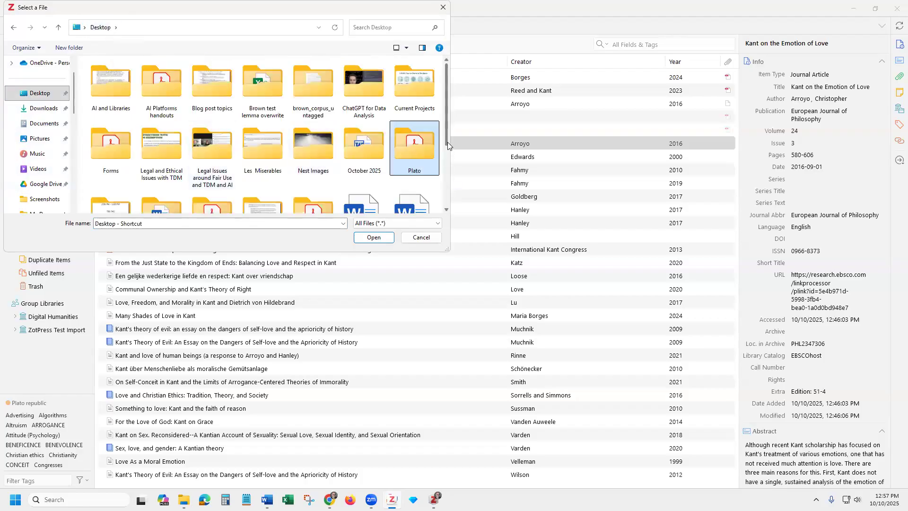
{"action": "mouse_move", "coordinate": [449, 147]}
{"action": "left_mouse_down"}
{"action": "mouse_move", "coordinate": [443, 201]}
{"action": "mouse_move", "coordinate": [446, 144]}
{"action": "left_mouse_up"}
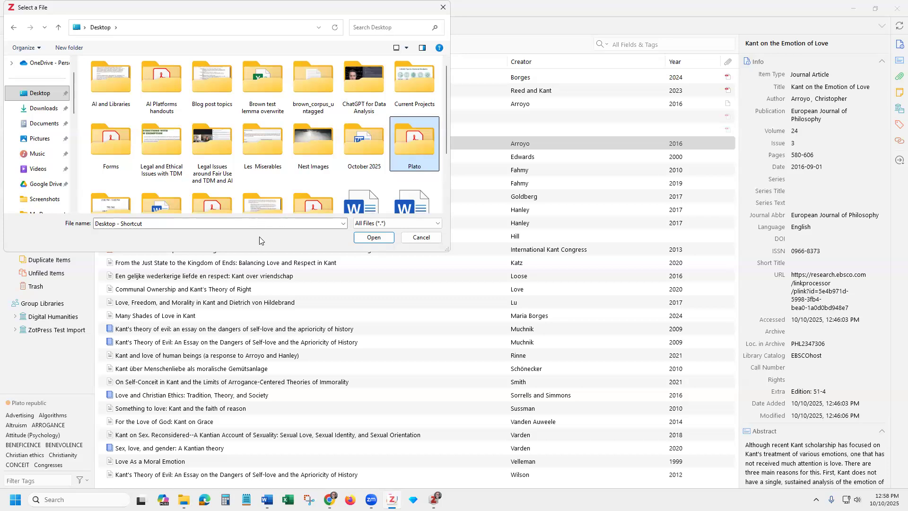
{"action": "left_click", "coordinate": [415, 238]}
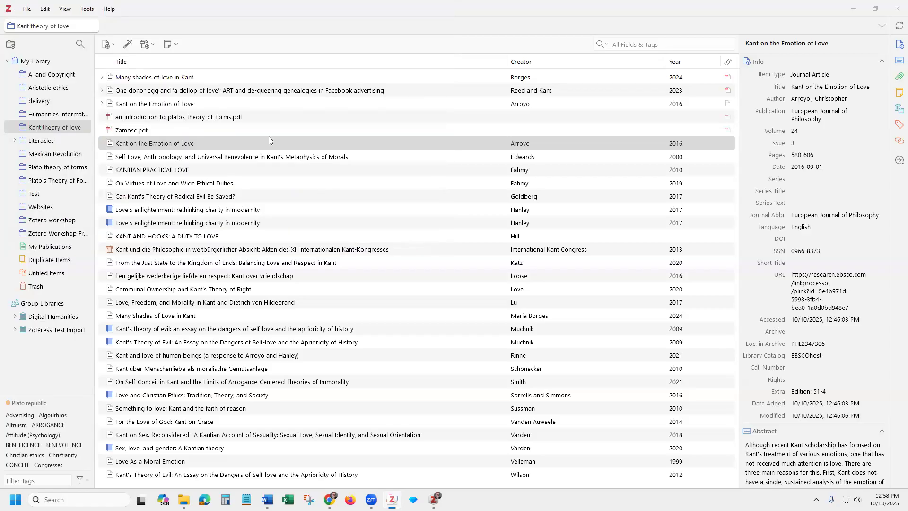
{"action": "left_click", "coordinate": [148, 46]}
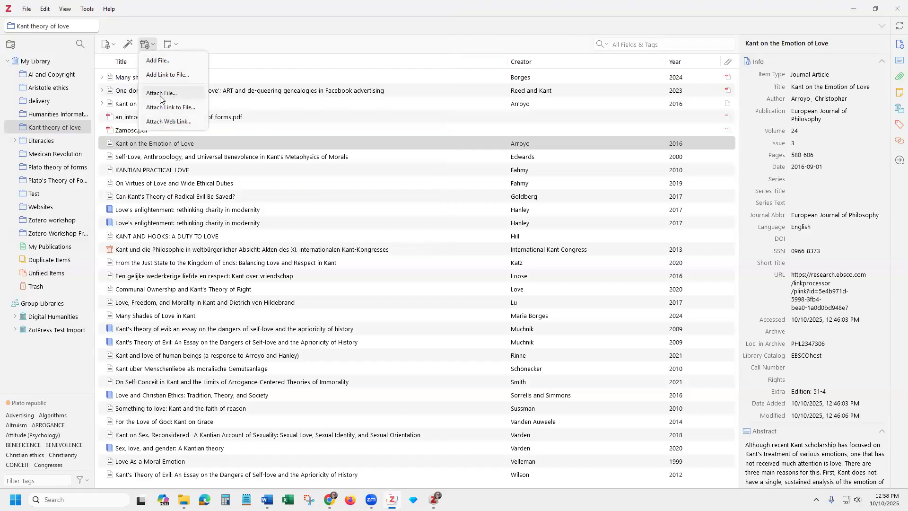
{"action": "left_click", "coordinate": [235, 47]}
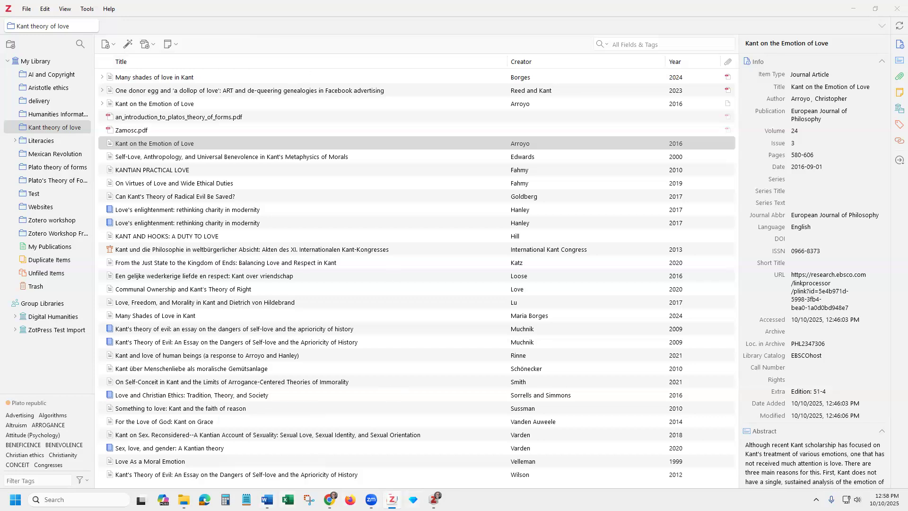
Switch to Lorem.docx in Word and start a Zotero citation after 'and the like)'
{"action": "key", "text": "alt+Tab"}
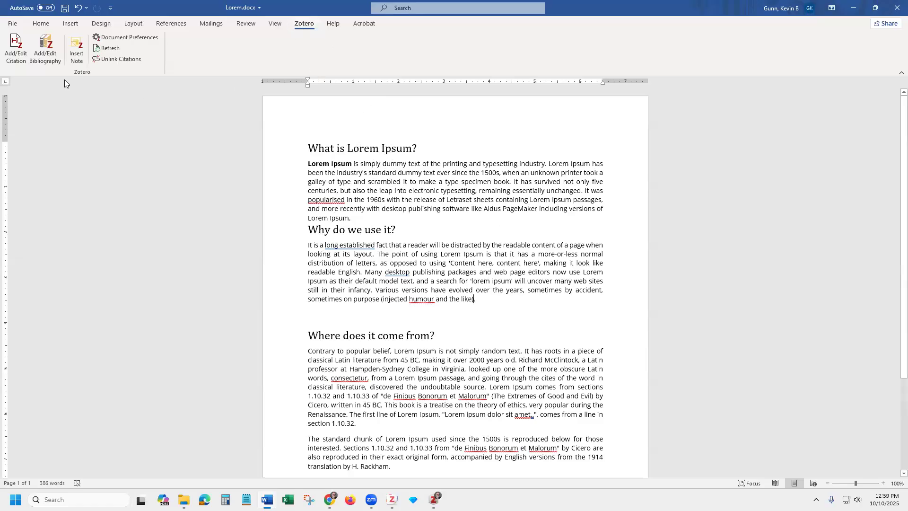
{"action": "left_click", "coordinate": [20, 46]}
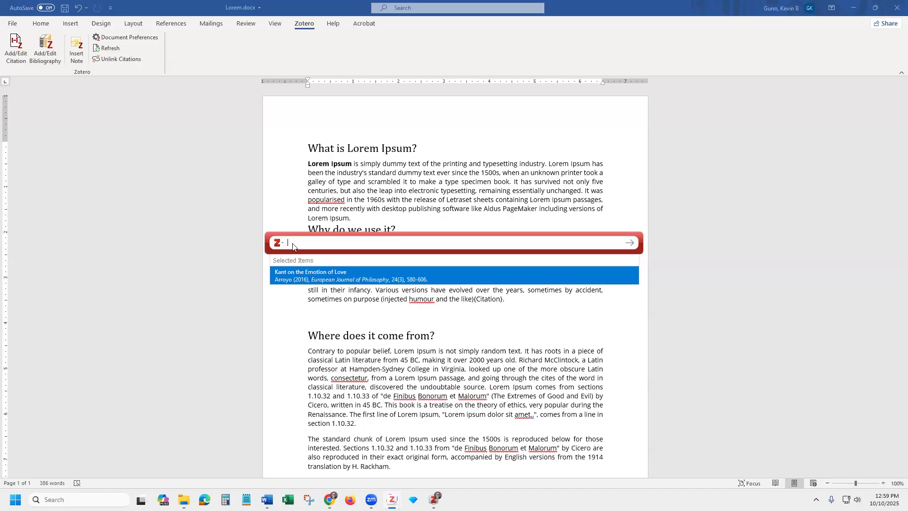
Search 'kant' and insert the citation (Borges 2024) for 'Many shades of love in Kant'
{"action": "type", "text": "kant"}
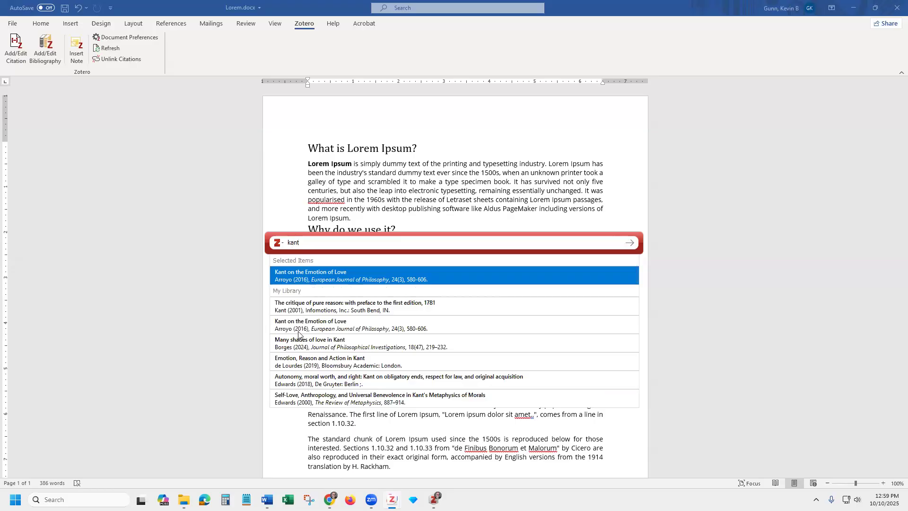
{"action": "left_click", "coordinate": [324, 348]}
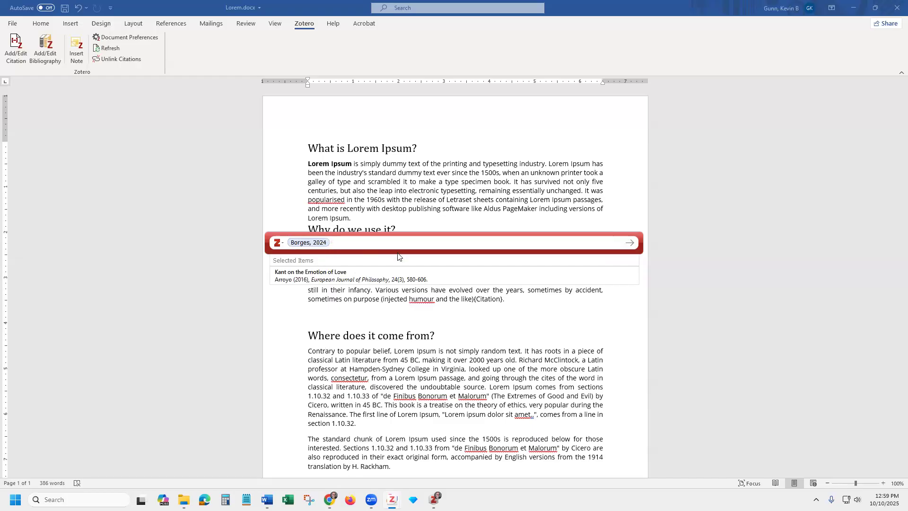
{"action": "left_click", "coordinate": [632, 243]}
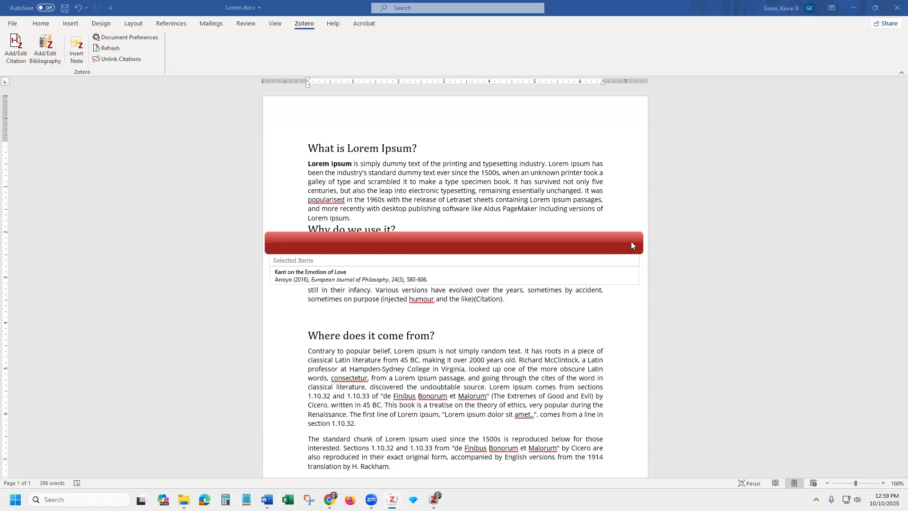
{"action": "left_click", "coordinate": [474, 298]}
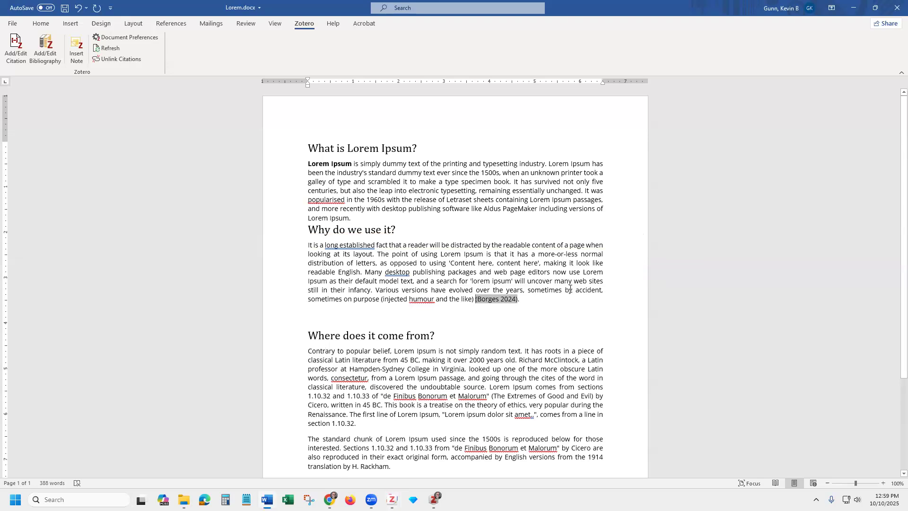
Insert a Zotero bibliography below 'References', then dismiss the Add/Edit Citation error with OK
{"action": "scroll", "coordinate": [568, 300], "scroll_direction": "down", "scroll_amount": 4}
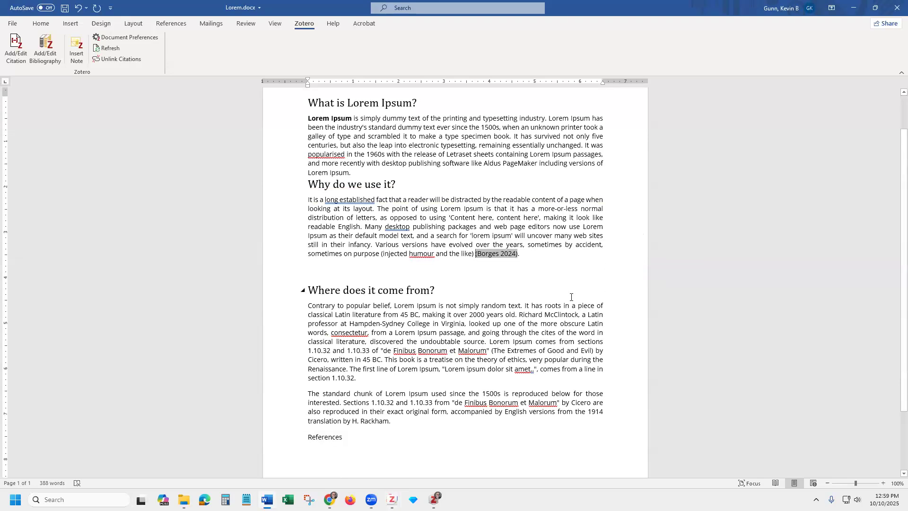
{"action": "scroll", "coordinate": [571, 297], "scroll_direction": "down", "scroll_amount": 2}
{"action": "left_click", "coordinate": [344, 359]}
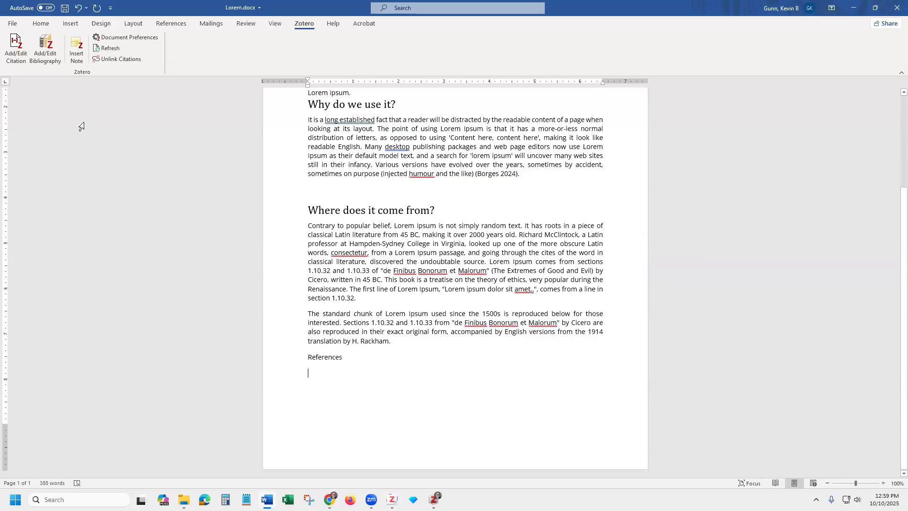
{"action": "left_click", "coordinate": [49, 54]}
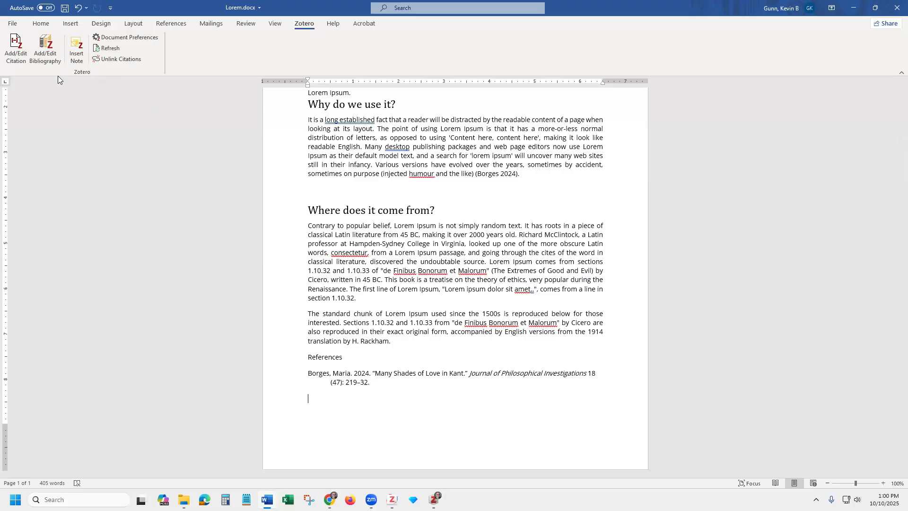
{"action": "left_click", "coordinate": [12, 50]}
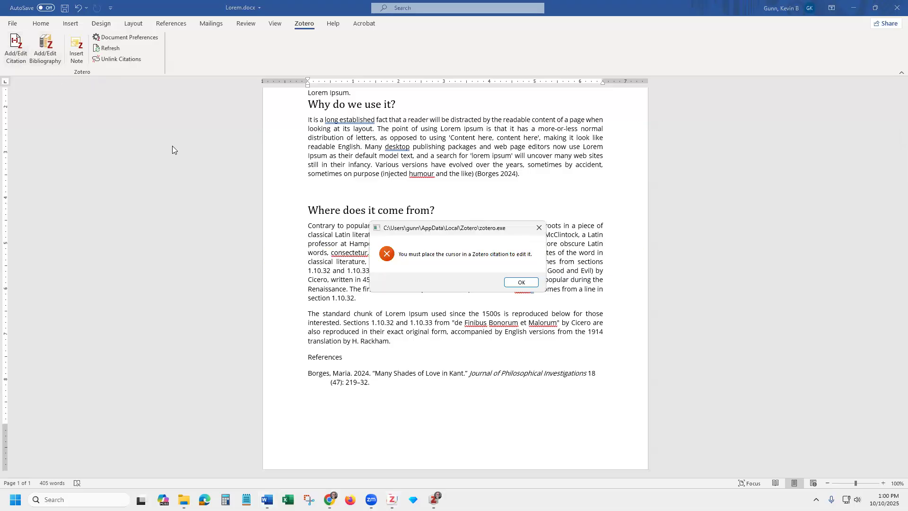
{"action": "left_click", "coordinate": [521, 283]}
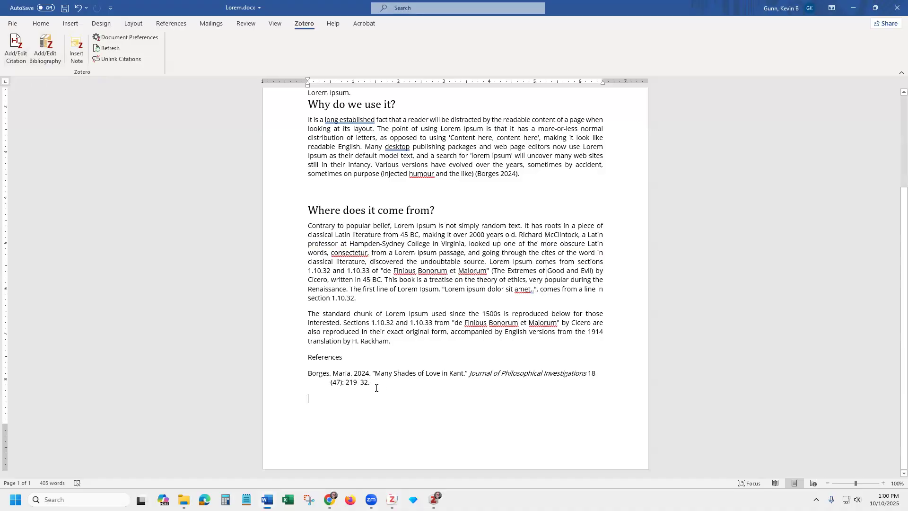
Add the Kant theory of love items, first through 'Something to love', to the bibliography
{"action": "left_click", "coordinate": [47, 54]}
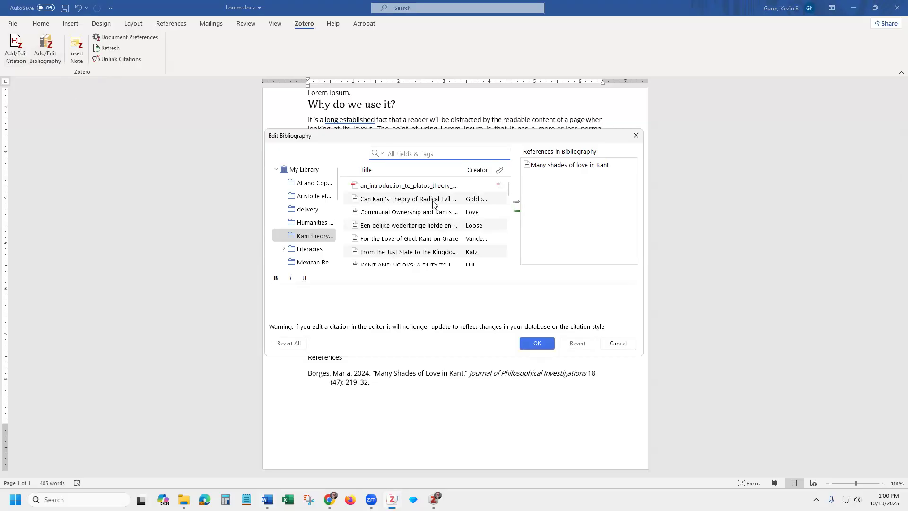
{"action": "left_click", "coordinate": [411, 185]}
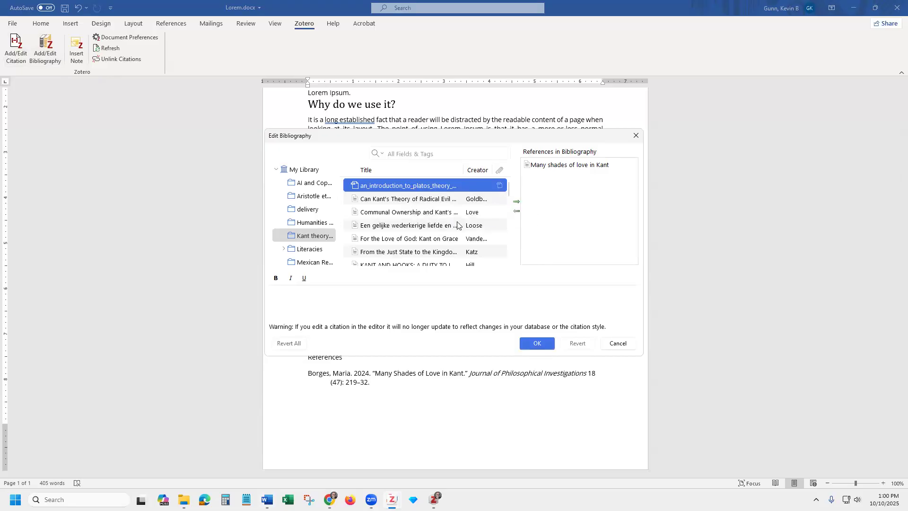
{"action": "scroll", "coordinate": [456, 225], "scroll_direction": "down", "scroll_amount": 6}
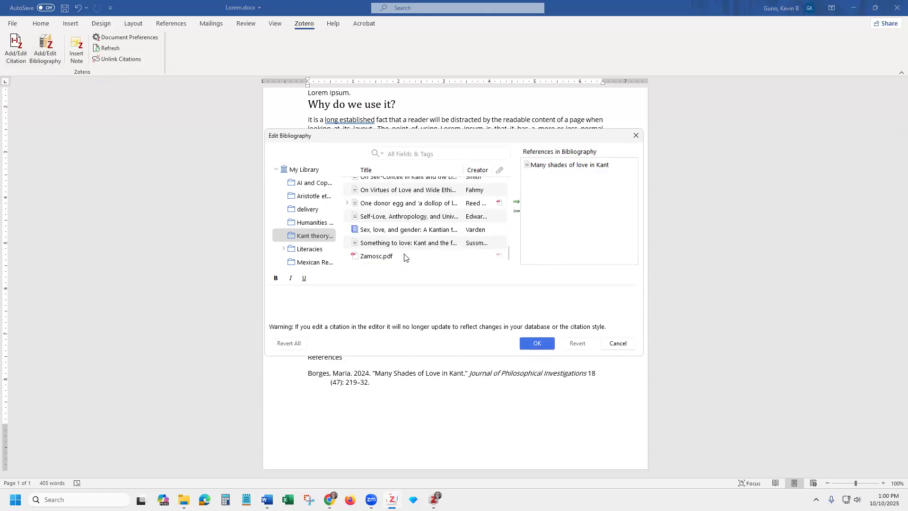
{"action": "left_click", "coordinate": [407, 245], "text": "shift"}
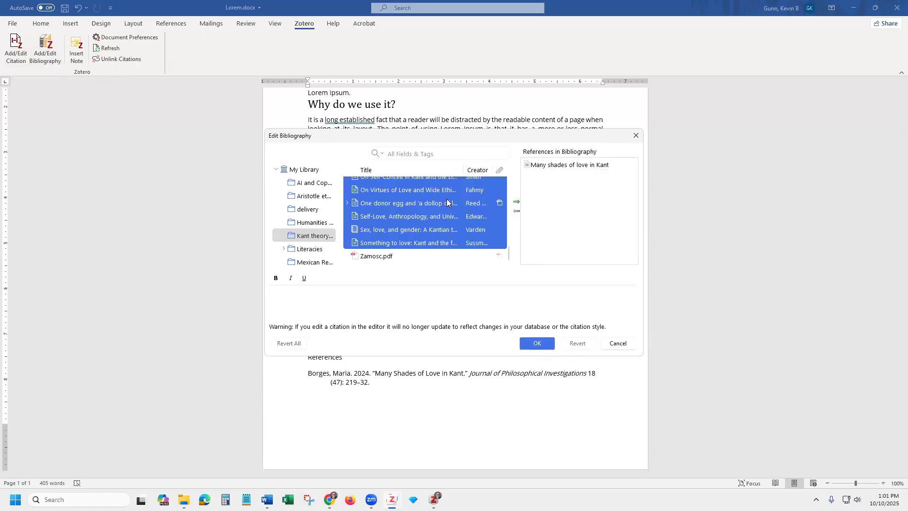
{"action": "left_click", "coordinate": [516, 203]}
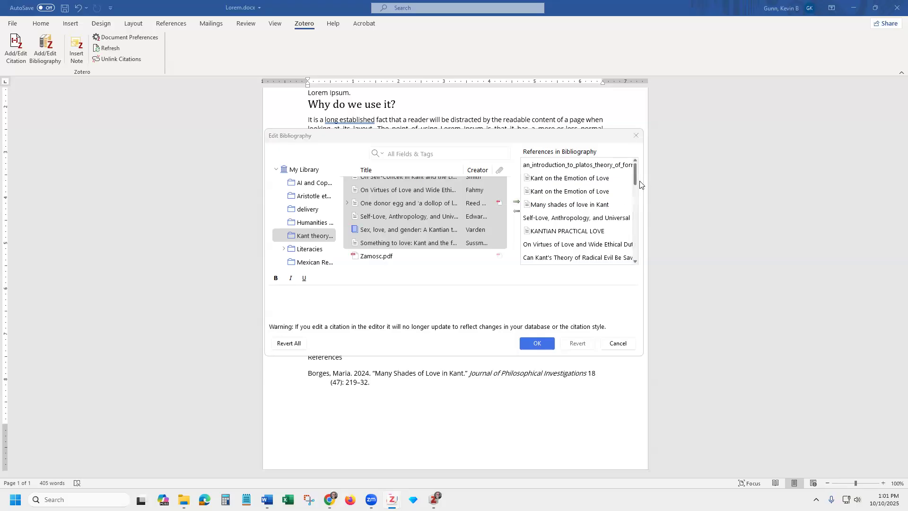
{"action": "left_click_drag", "start_coordinate": [635, 184], "coordinate": [636, 238]}
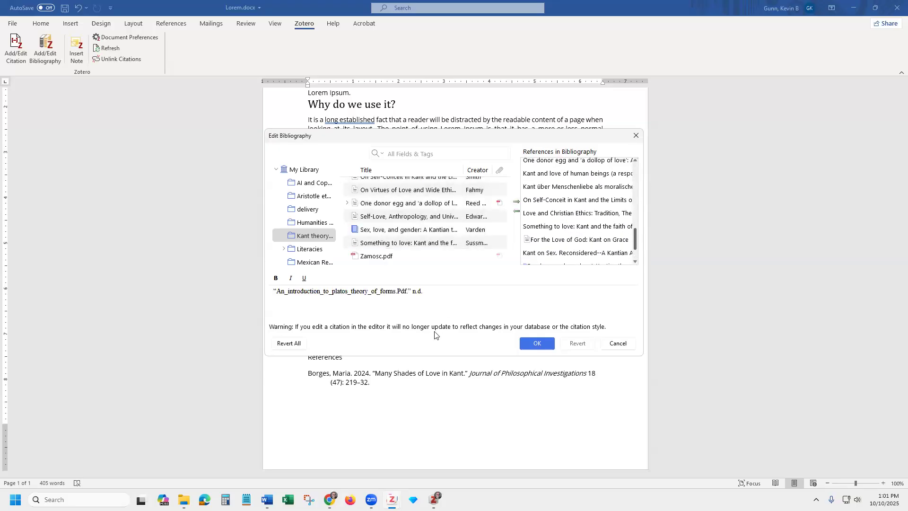
{"action": "left_click", "coordinate": [540, 342]}
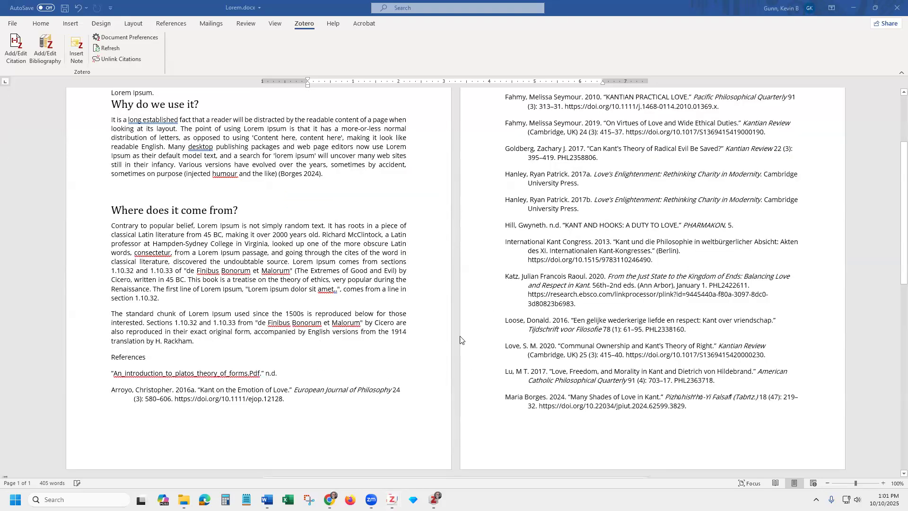
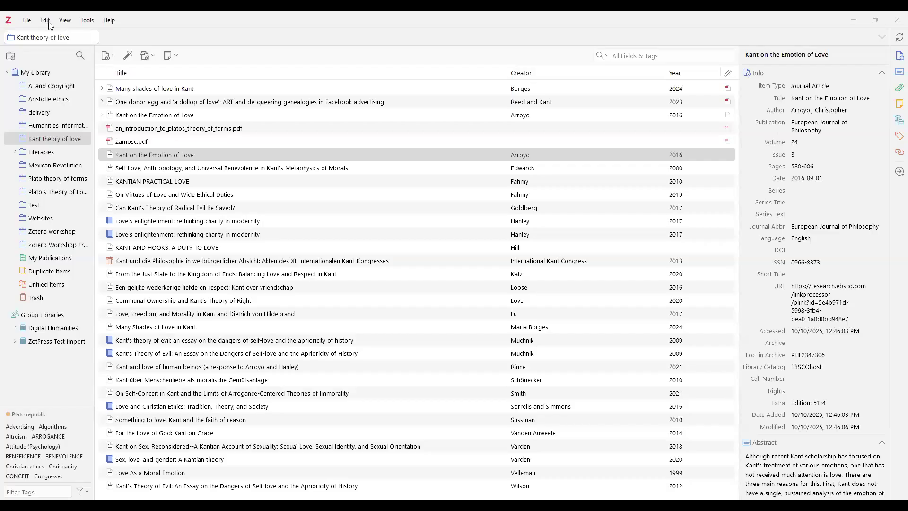
From Settings' Cite pane, open the Style Repository of 10,698 additional citation styles
{"action": "left_click", "coordinate": [45, 21]}
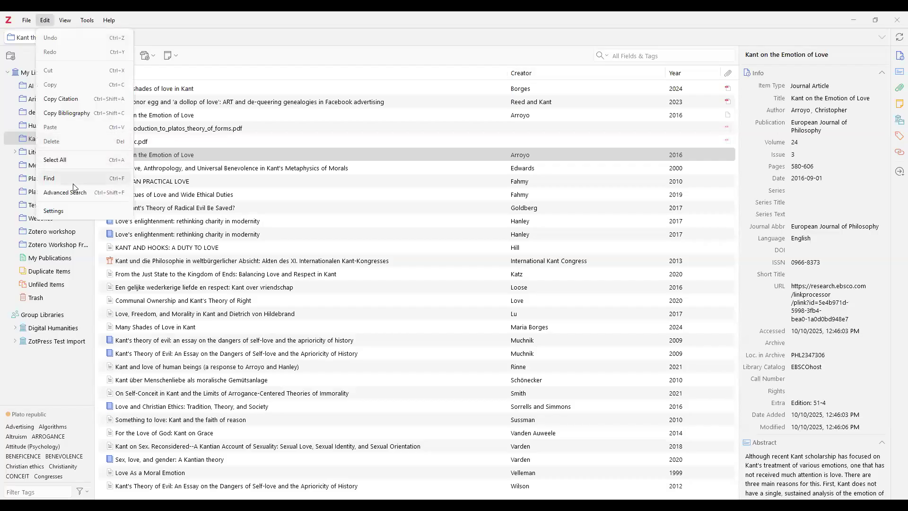
{"action": "left_click", "coordinate": [58, 216]}
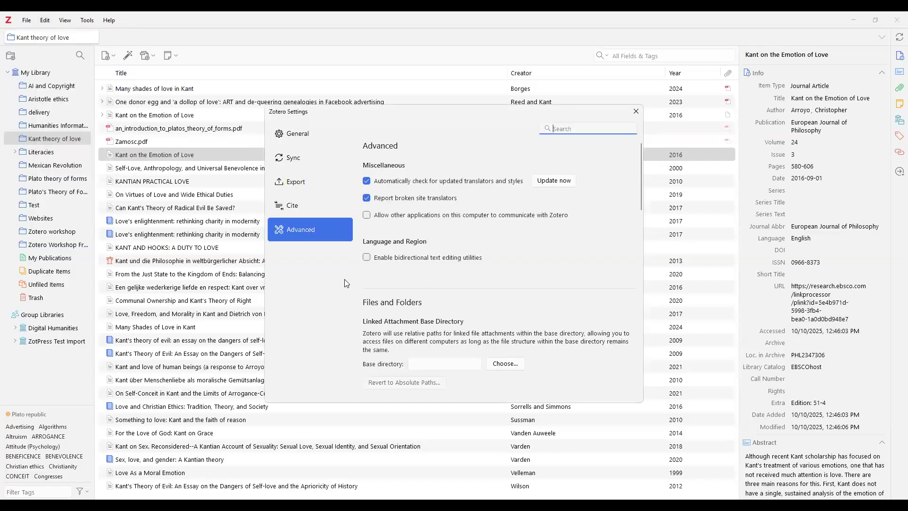
{"action": "left_click", "coordinate": [309, 204]}
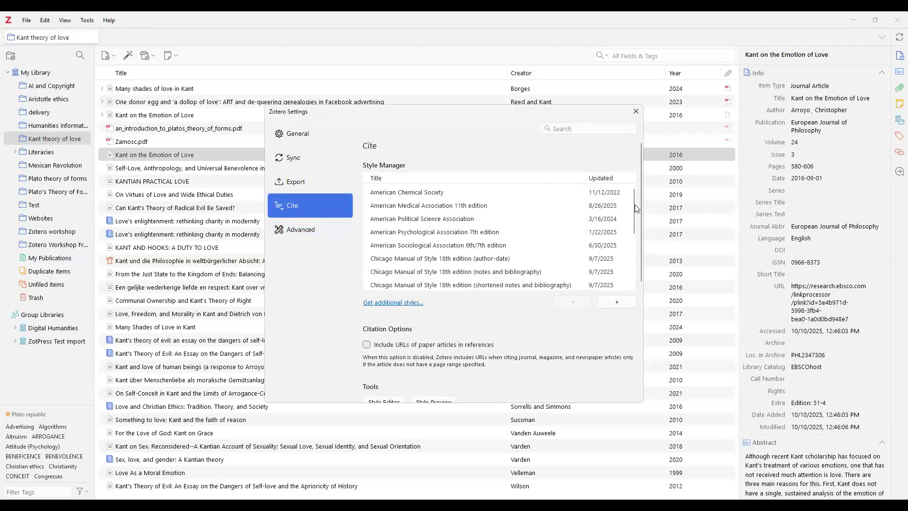
{"action": "left_click_drag", "start_coordinate": [631, 206], "coordinate": [588, 270]}
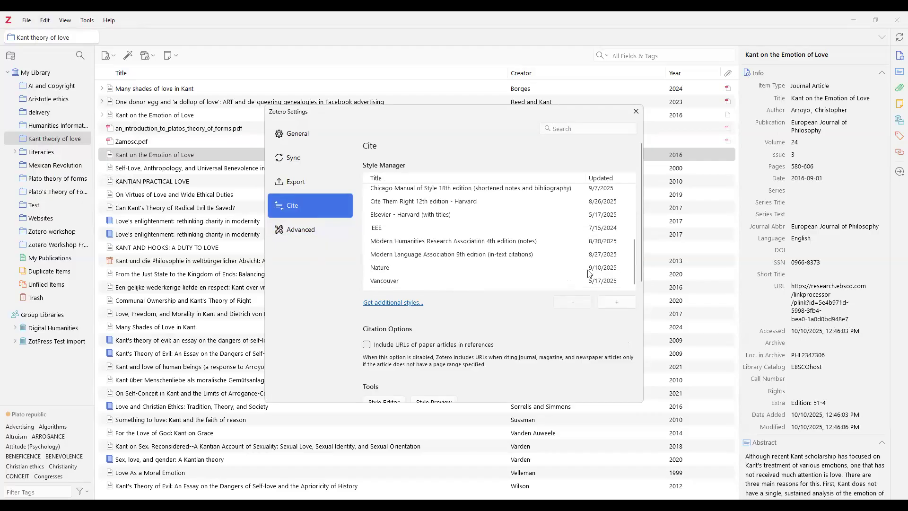
{"action": "left_click", "coordinate": [420, 302]}
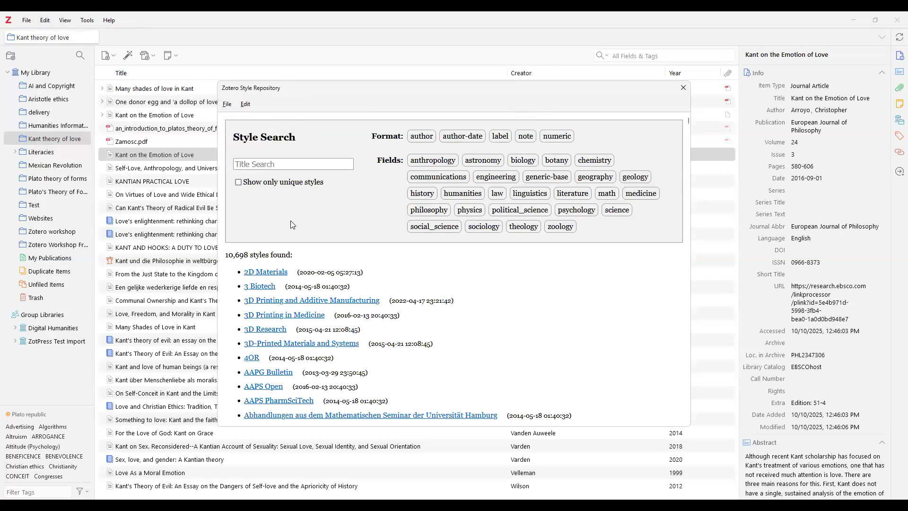
Browse the Style Repository's title search field and its File and Edit menus
{"action": "left_click", "coordinate": [294, 164]}
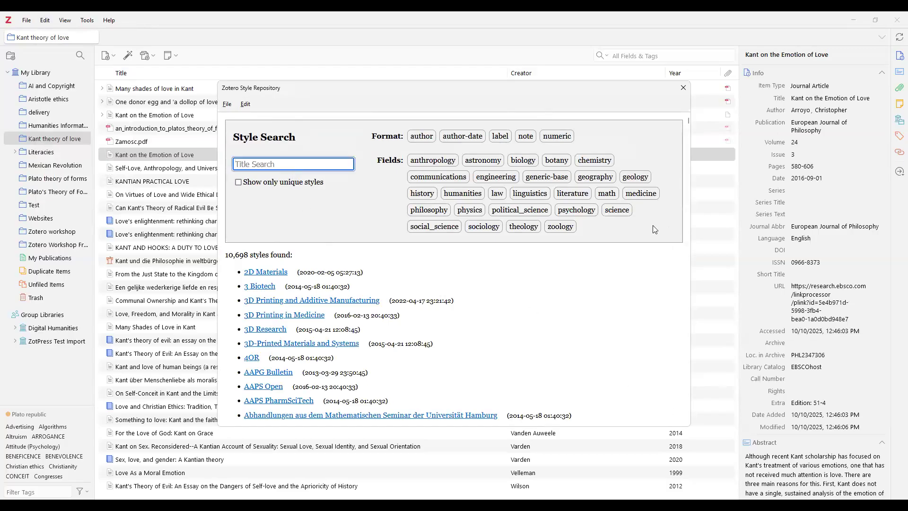
{"action": "left_click", "coordinate": [249, 108]}
{"action": "left_click", "coordinate": [250, 107]}
{"action": "left_click", "coordinate": [227, 105]}
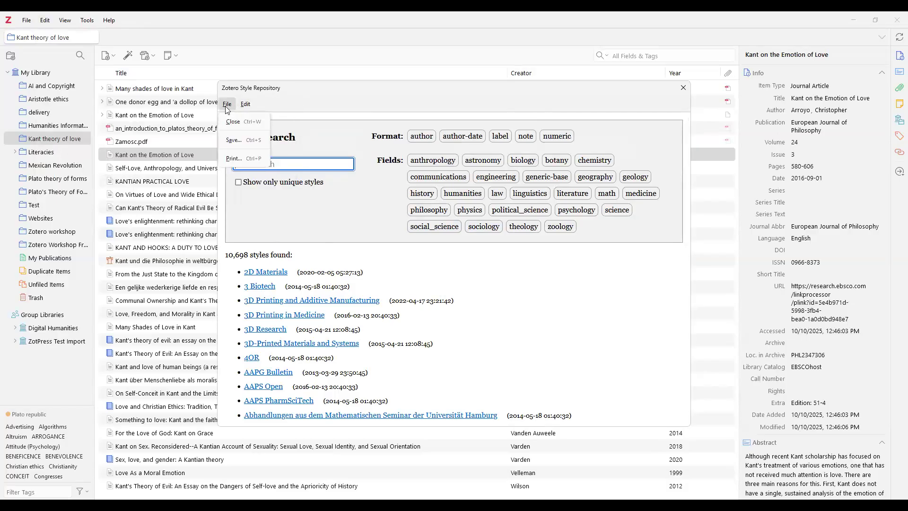
{"action": "left_click", "coordinate": [376, 87]}
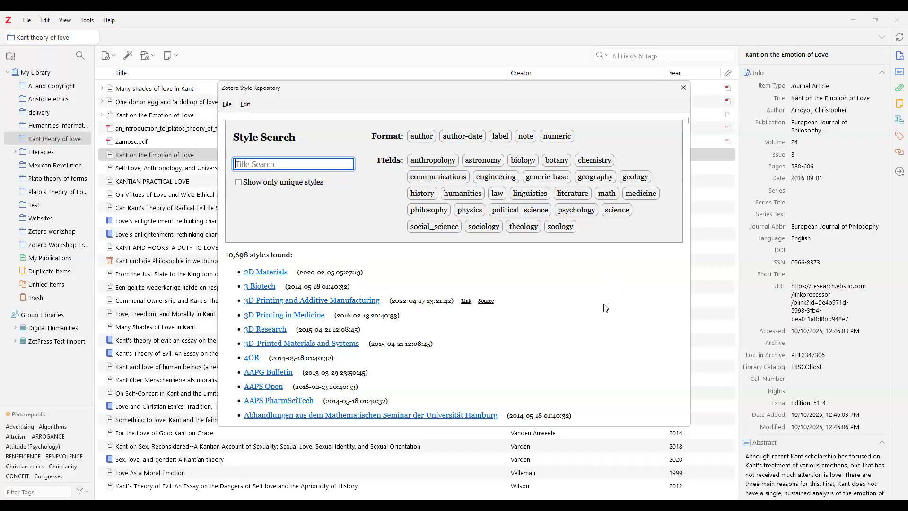
{"action": "left_click", "coordinate": [245, 104]}
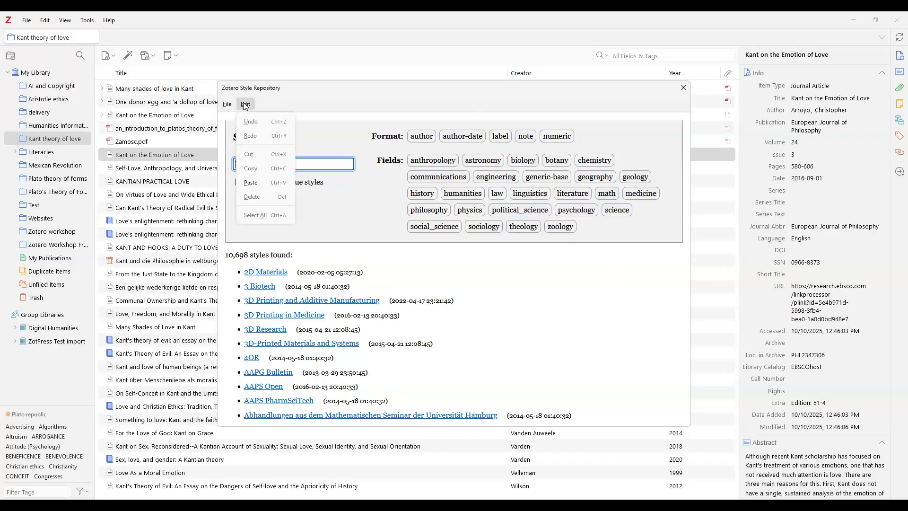
{"action": "mouse_move", "coordinate": [232, 109]}
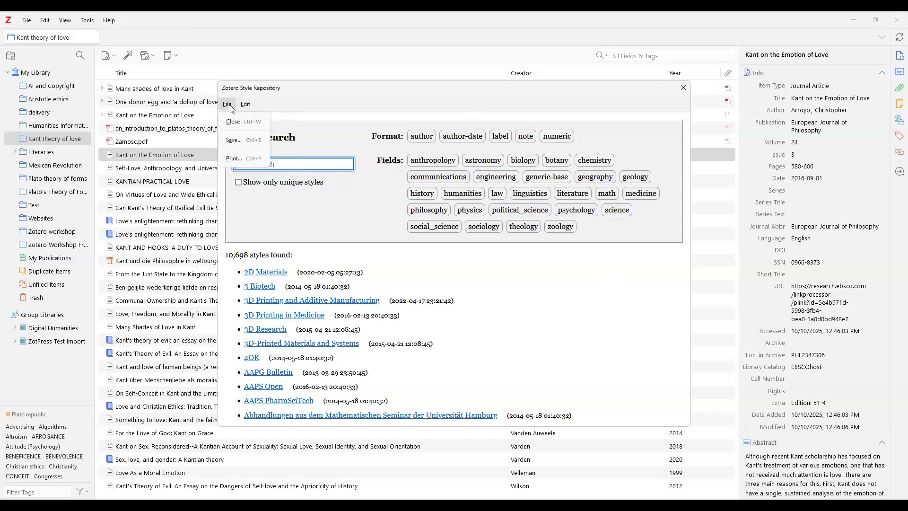
{"action": "left_click", "coordinate": [517, 94]}
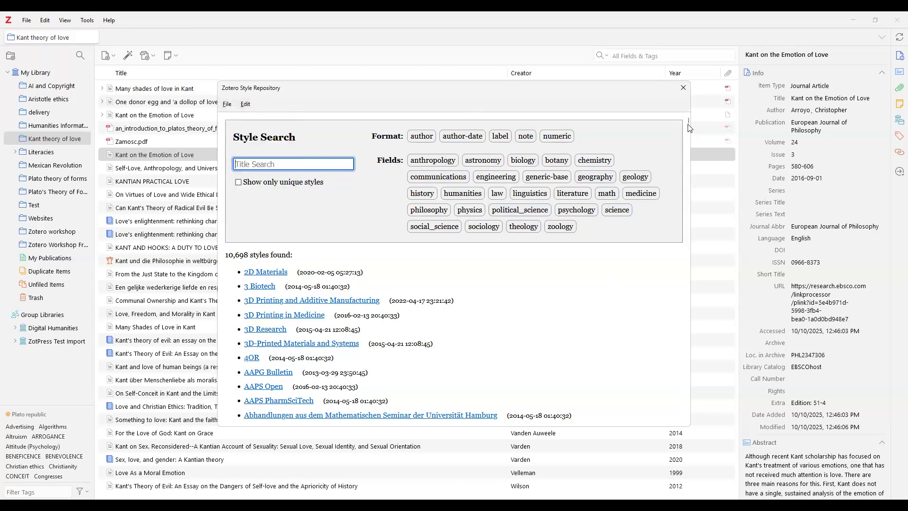
Scroll through the style list, then close the Style Repository and the Settings dialog
{"action": "left_click_drag", "start_coordinate": [687, 121], "coordinate": [687, 425]}
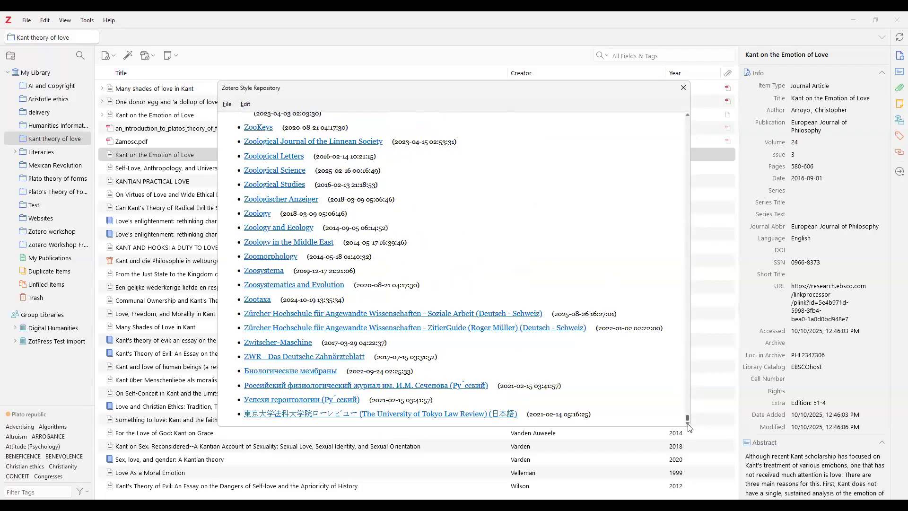
{"action": "left_click_drag", "start_coordinate": [689, 425], "coordinate": [633, 118]}
{"action": "scroll", "coordinate": [487, 116], "scroll_direction": "up", "scroll_amount": 15}
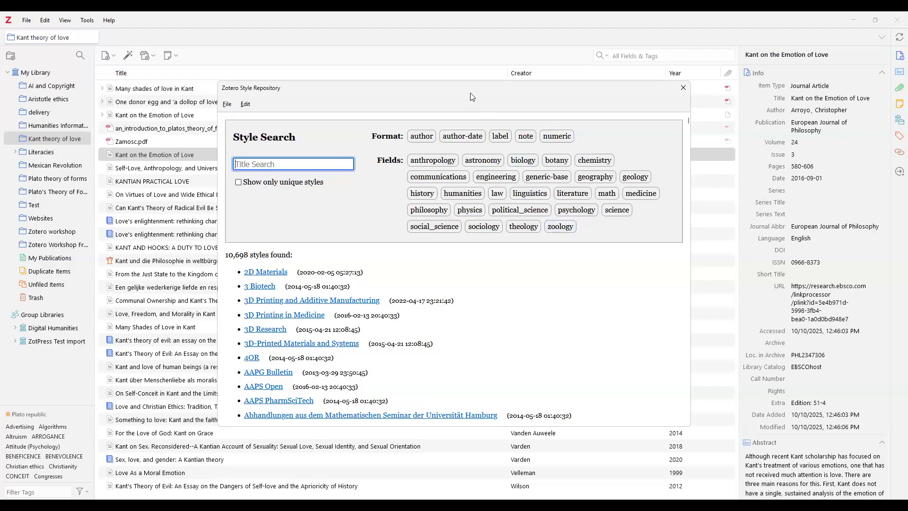
{"action": "left_click", "coordinate": [683, 90]}
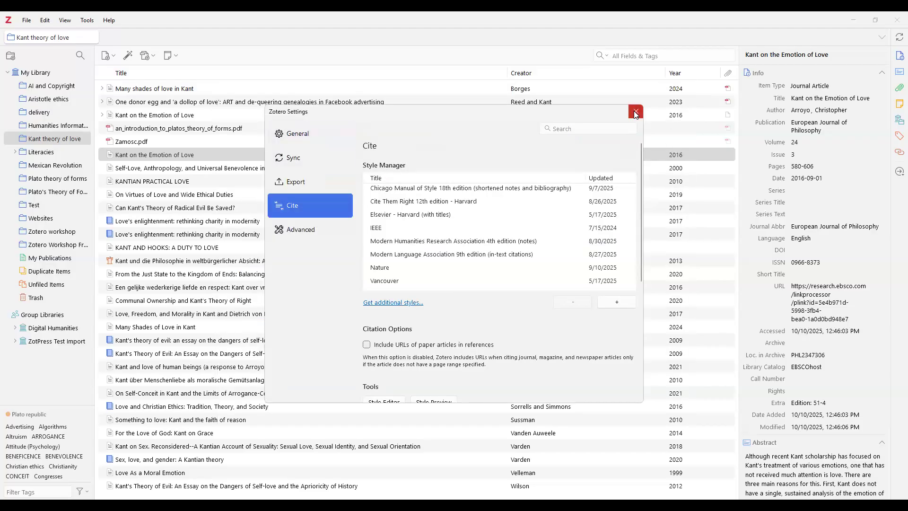
{"action": "left_click", "coordinate": [634, 112]}
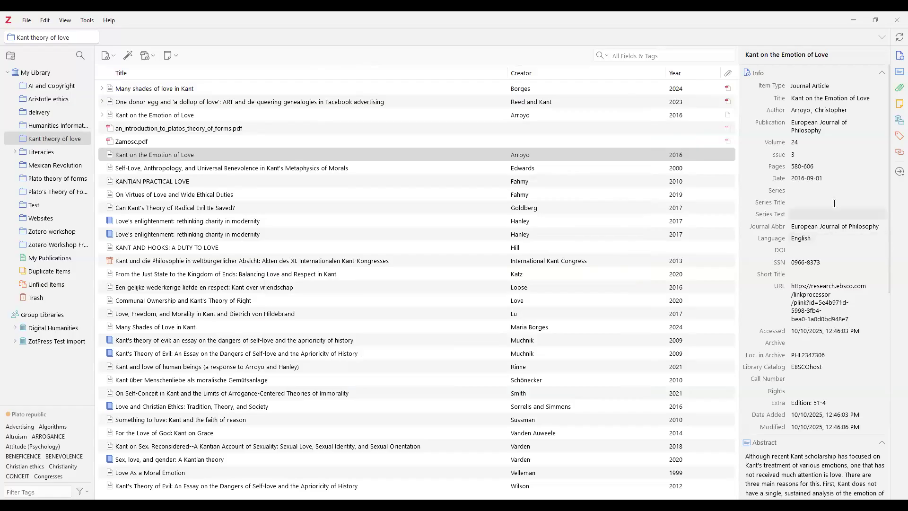
Append '(Amore)' to the 2016 Arroyo article's title, making it 'Kant on the Emotion of Love (Amore)'
{"action": "left_click", "coordinate": [872, 98]}
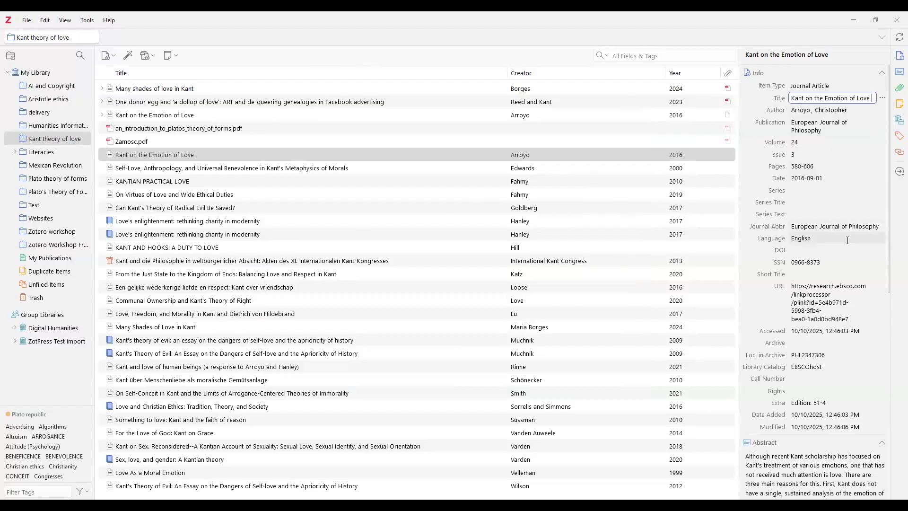
{"action": "type", "text": "Amore"}
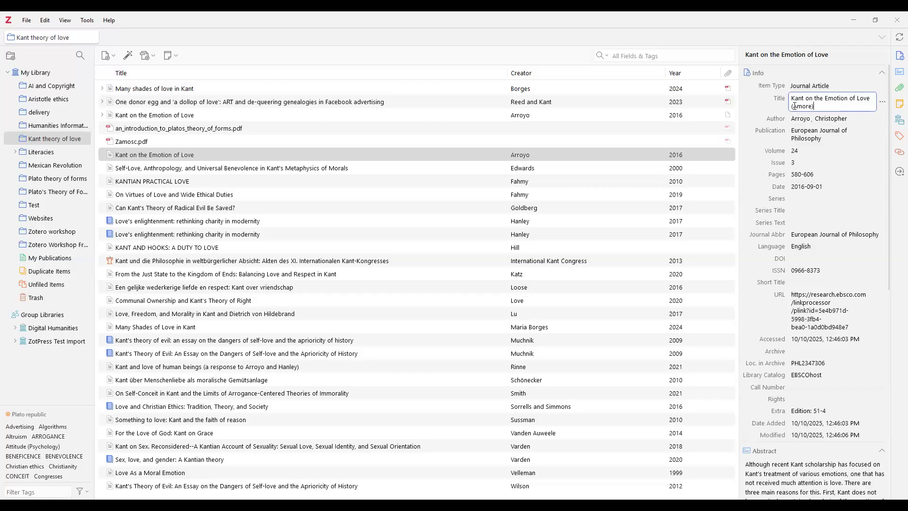
{"action": "left_click_drag", "start_coordinate": [794, 106], "coordinate": [813, 106]}
{"action": "key", "text": "Return"}
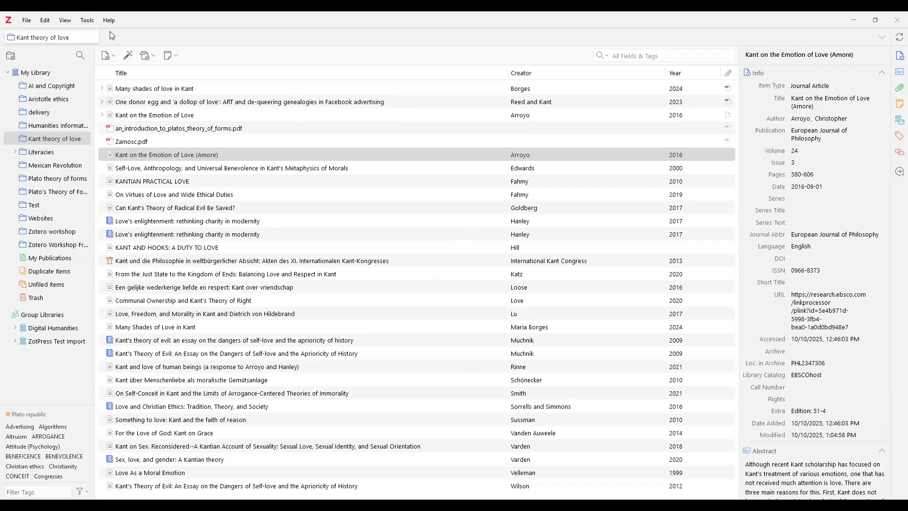
{"action": "left_click", "coordinate": [46, 21]}
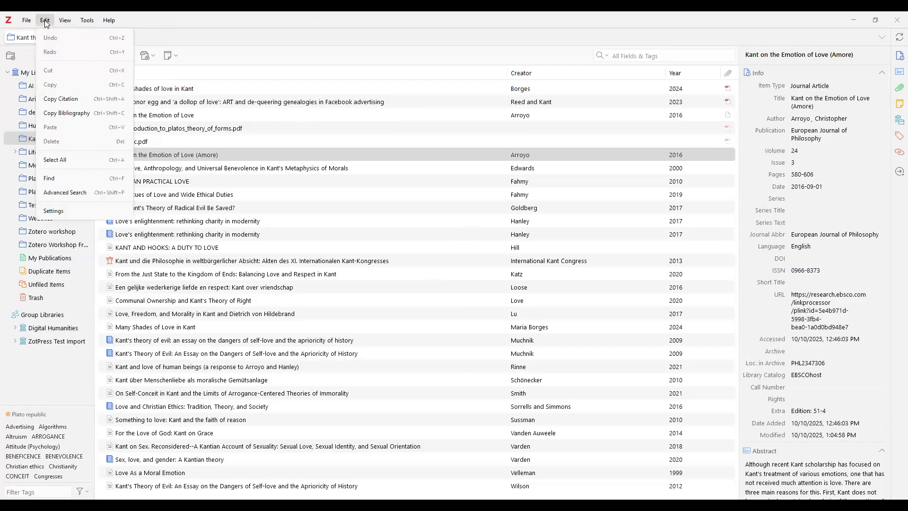
In Advanced Search, pick the condition's field and set its operator to 'contains'
{"action": "left_click", "coordinate": [79, 197]}
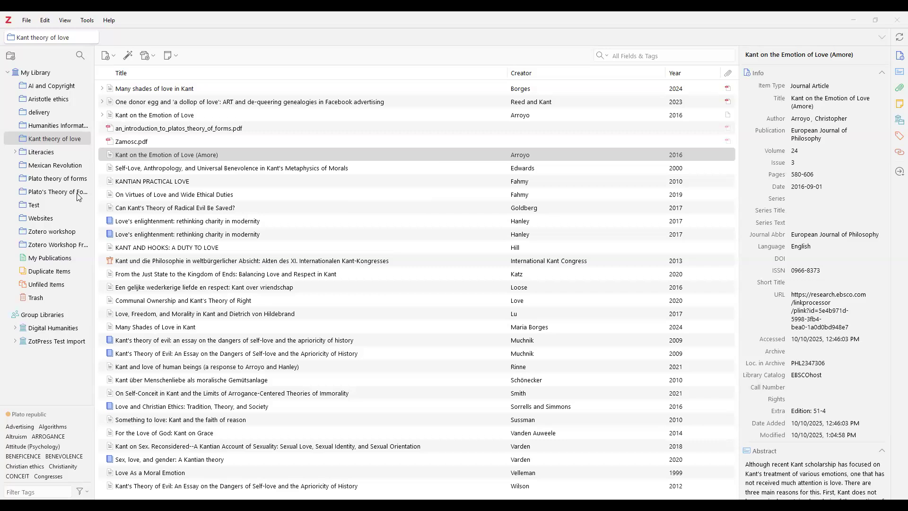
{"action": "left_click", "coordinate": [344, 184]}
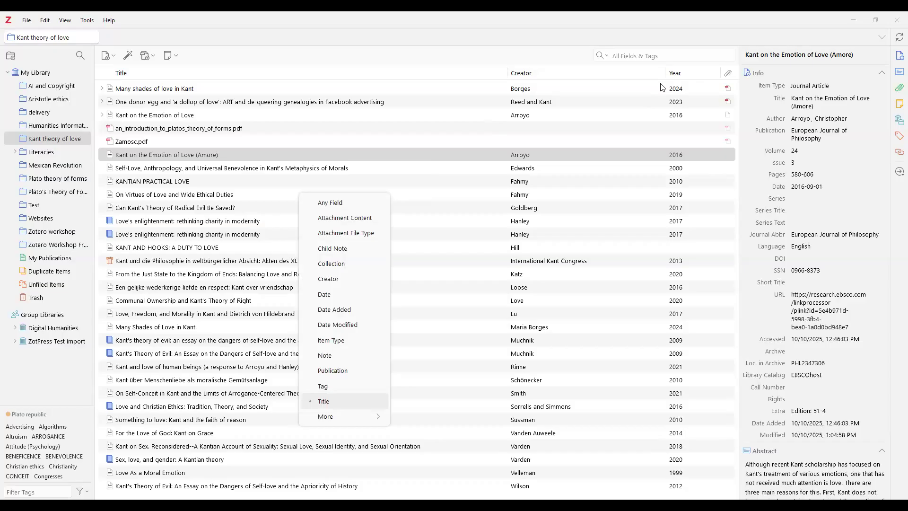
{"action": "key", "text": "Escape"}
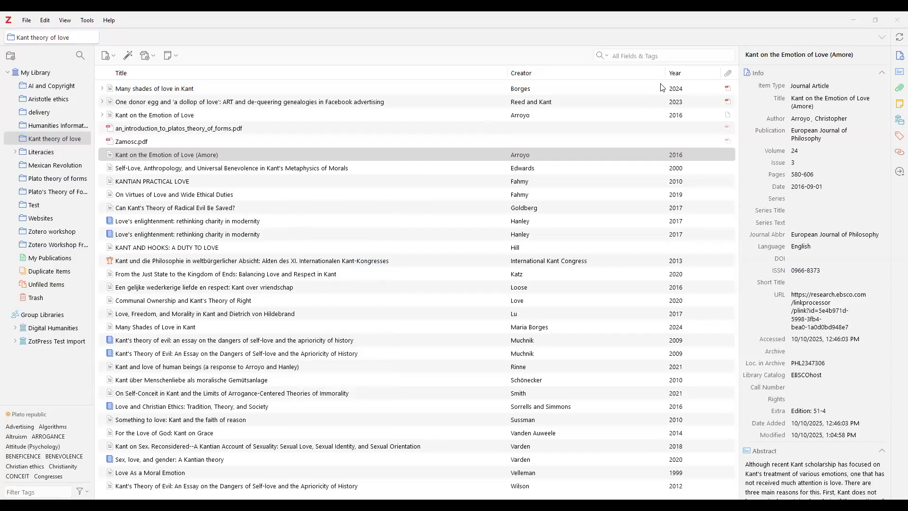
{"action": "left_click", "coordinate": [347, 398]}
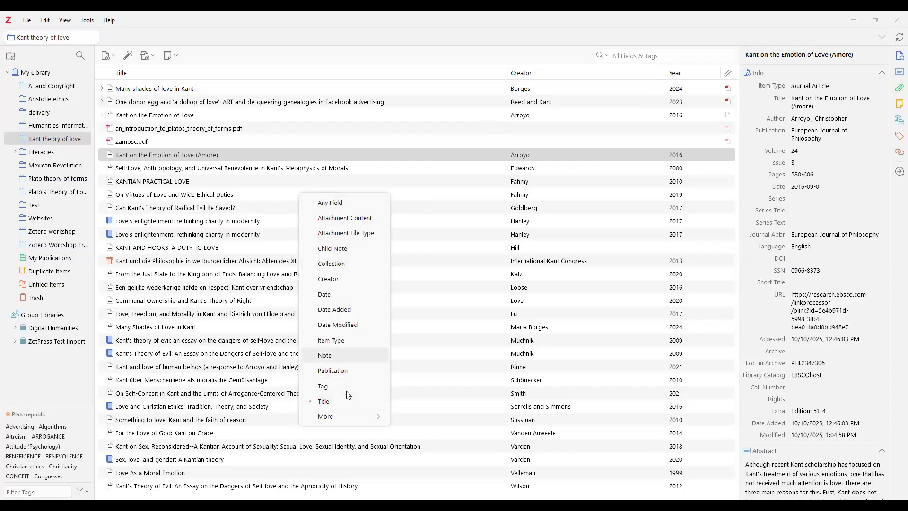
{"action": "left_click", "coordinate": [347, 355]}
{"action": "left_click", "coordinate": [432, 184]}
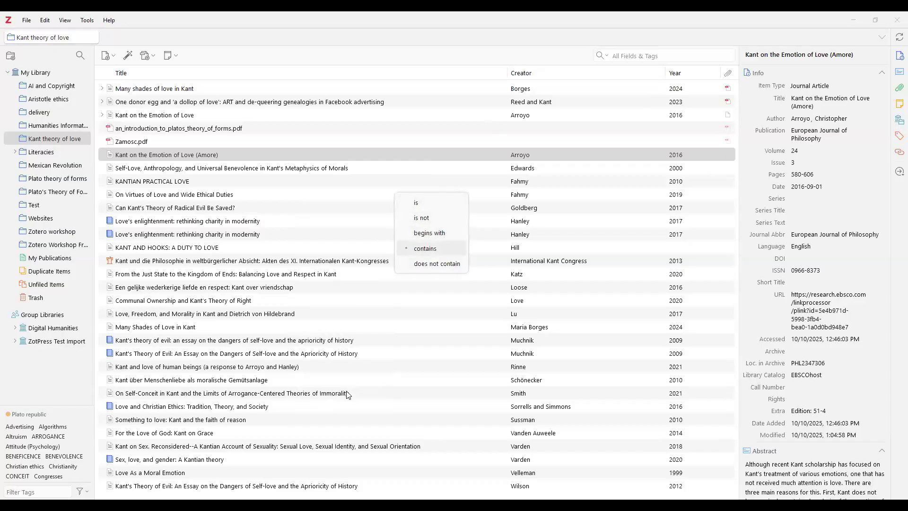
{"action": "left_click", "coordinate": [431, 248]}
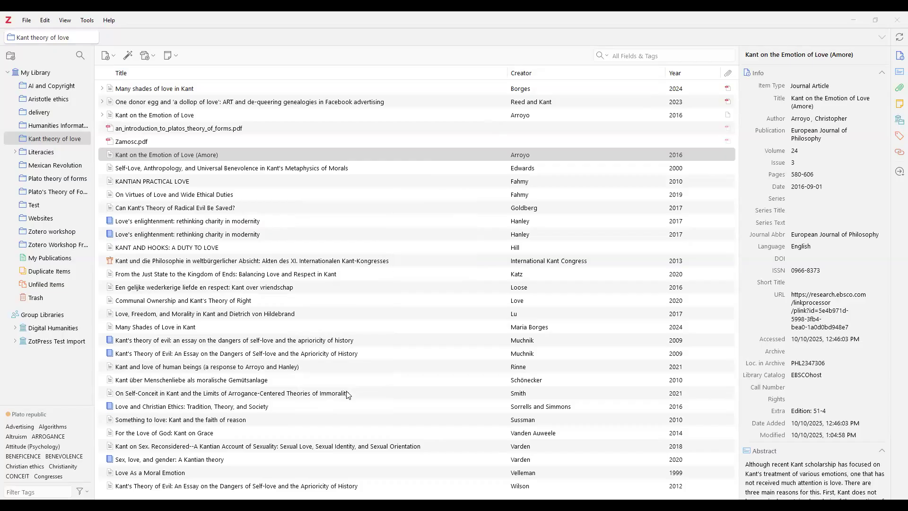